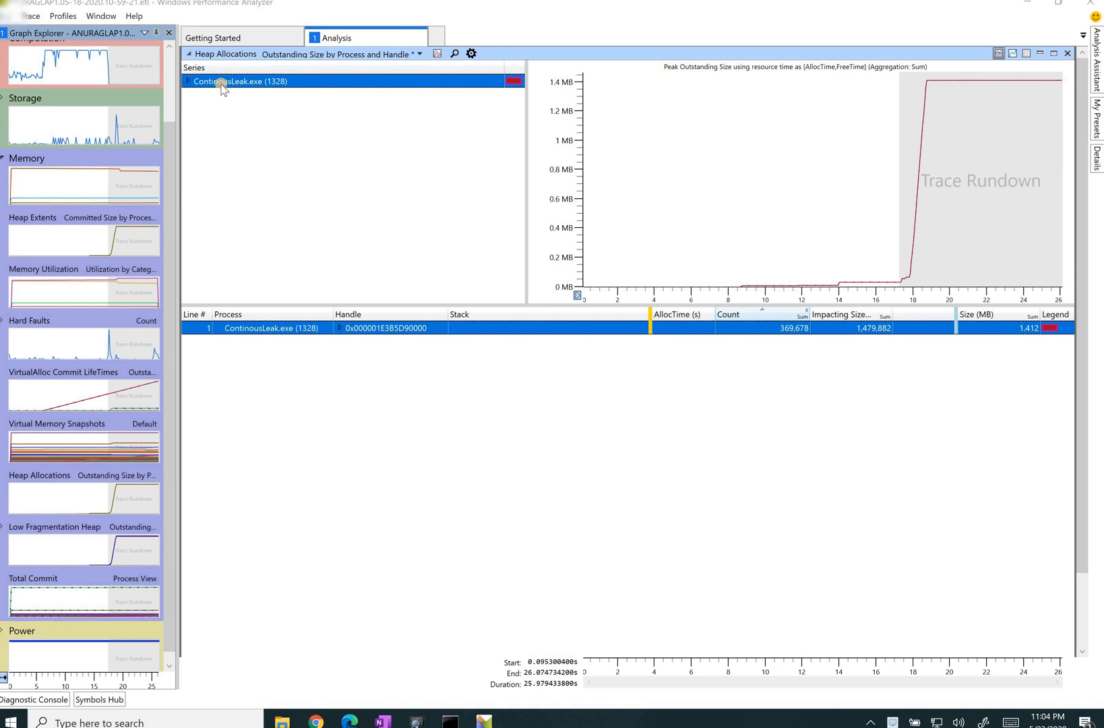
Filter the Heap Allocations data to the ContinousLeak.exe series.
drag(221, 83, 222, 86)
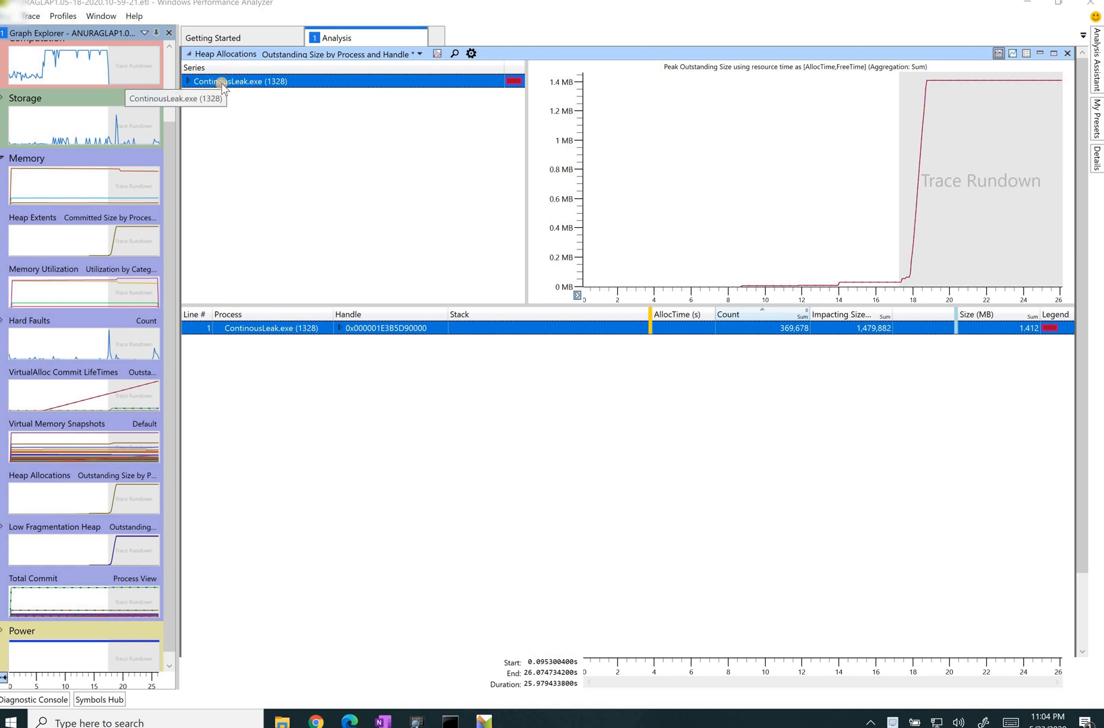
right_click(222, 86)
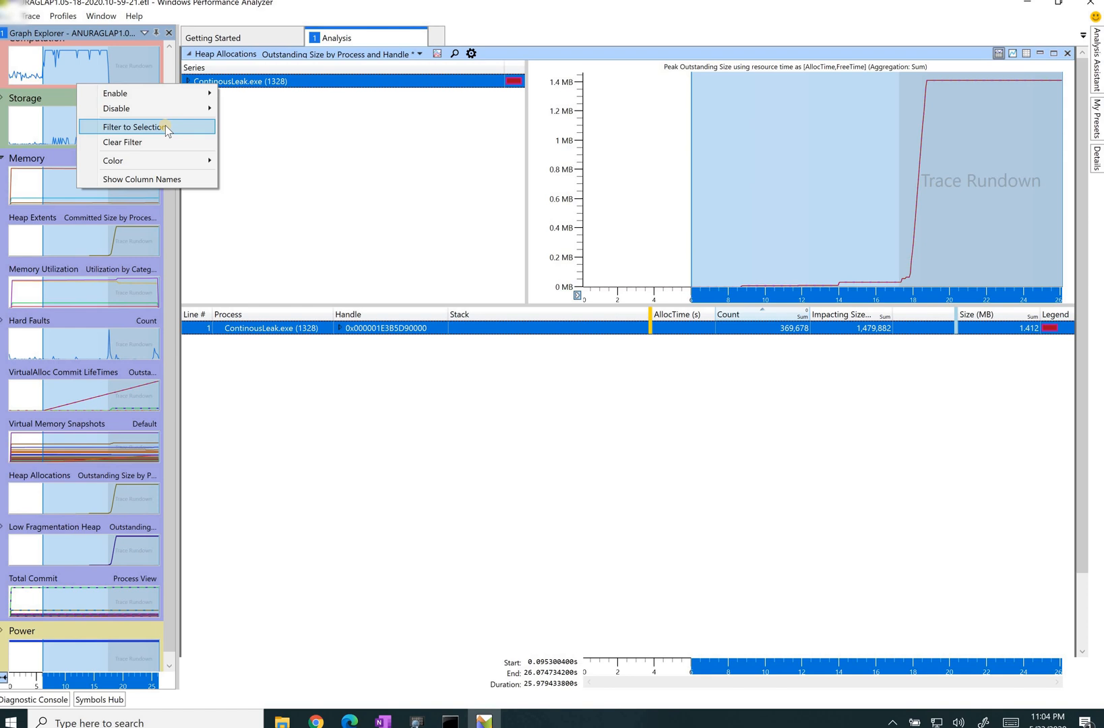
click(165, 125)
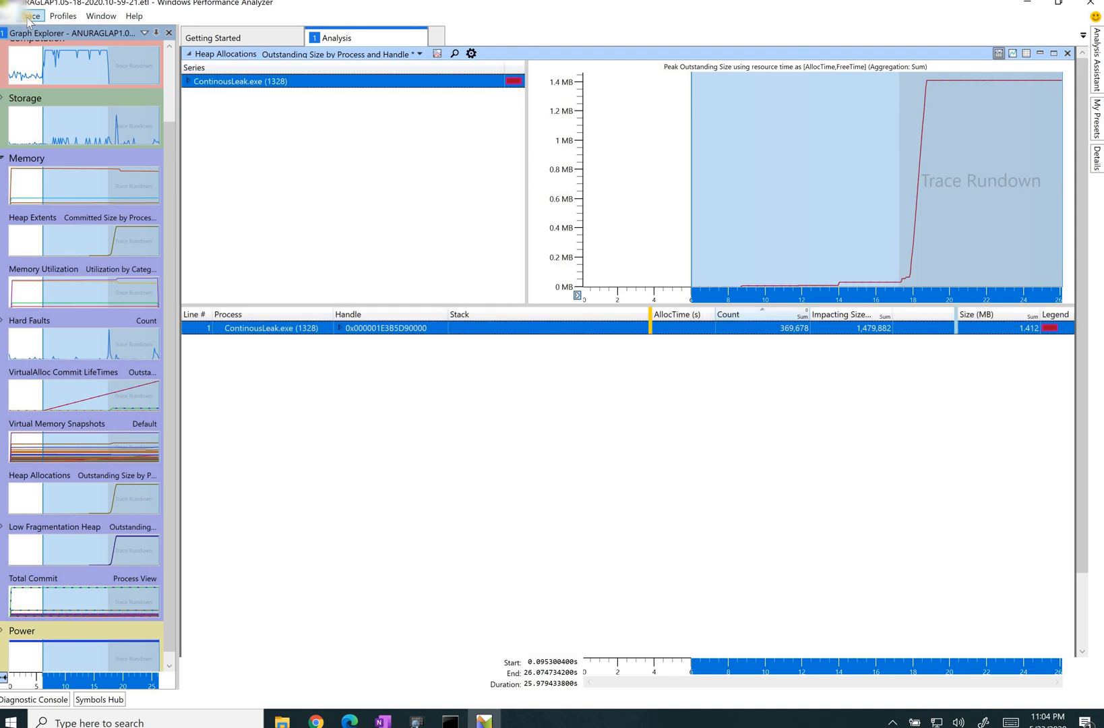
Check whether symbol loading is enabled for the trace, and clear the highlighted time range in the graphs.
click(29, 16)
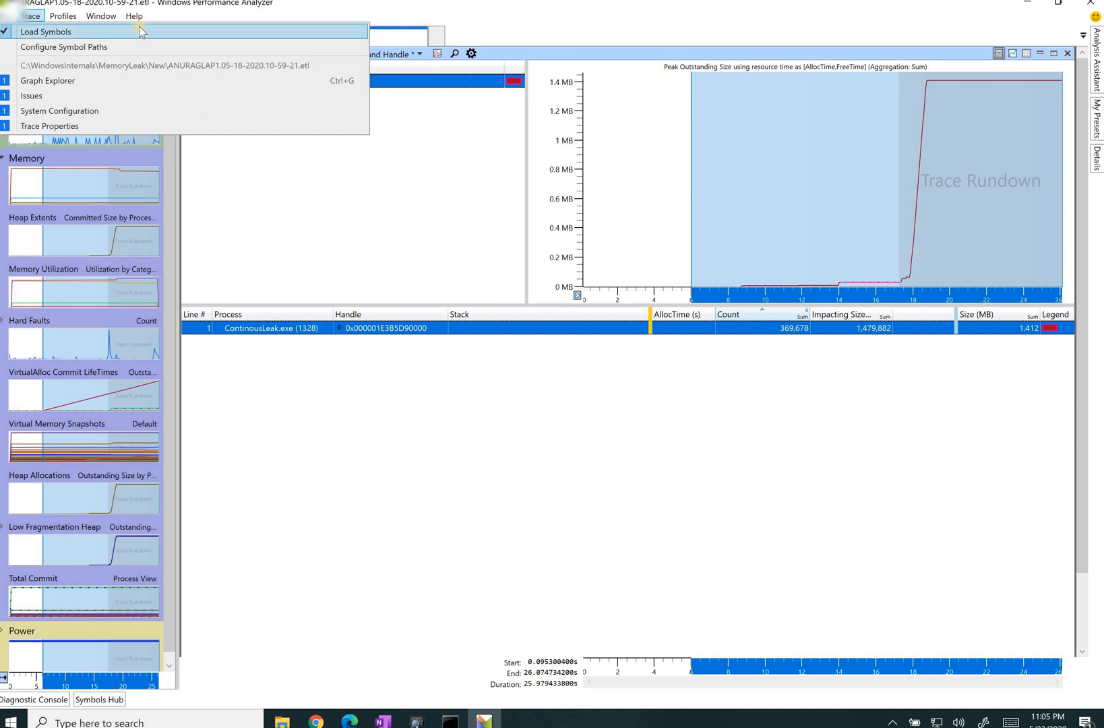
click(505, 405)
click(510, 284)
scroll(511, 284, down, 3)
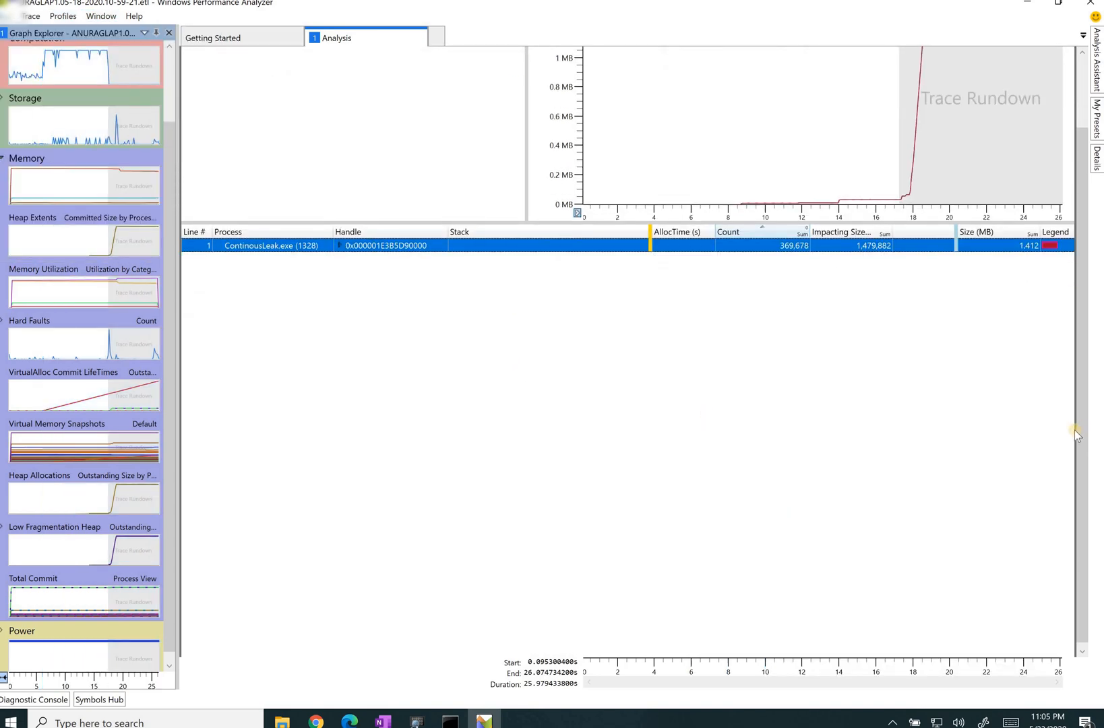
scroll(1052, 377, up, 3)
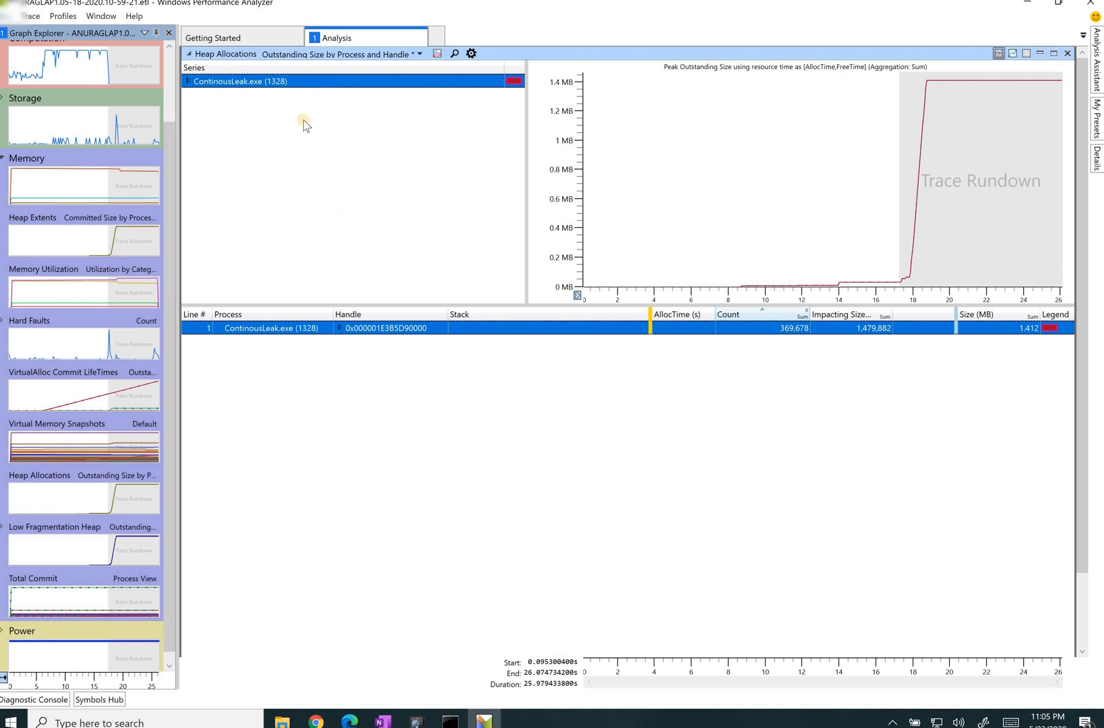
Toggle the ContinousLeak.exe series off and back on in the Heap Allocations graph.
click(516, 81)
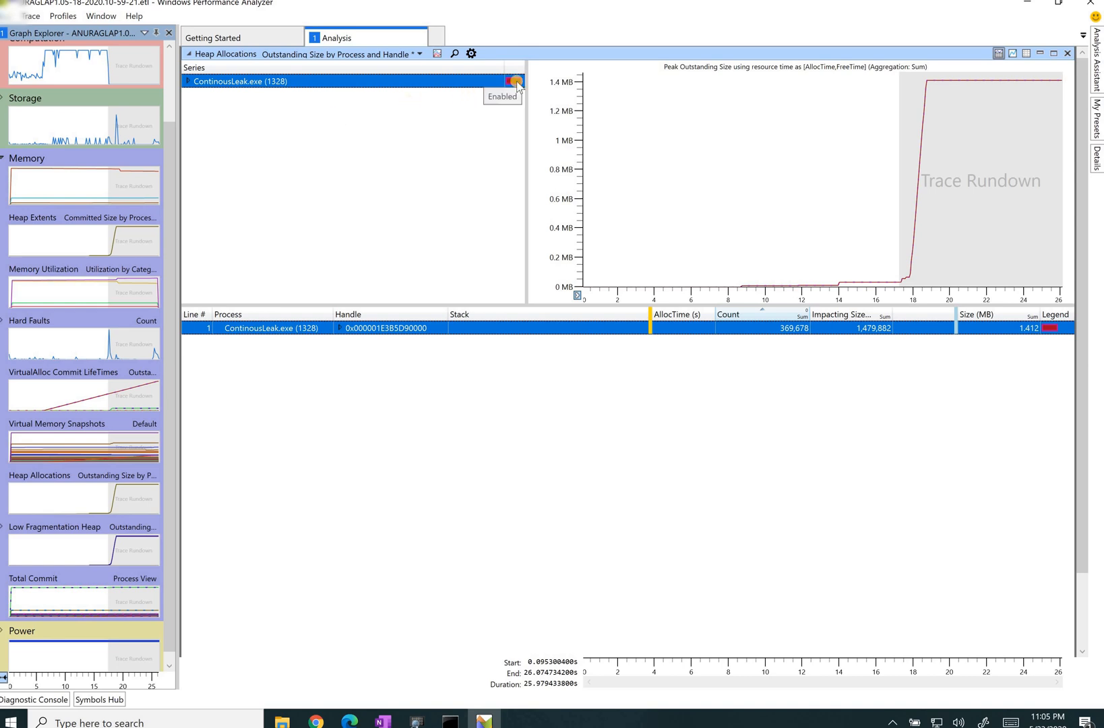
click(516, 81)
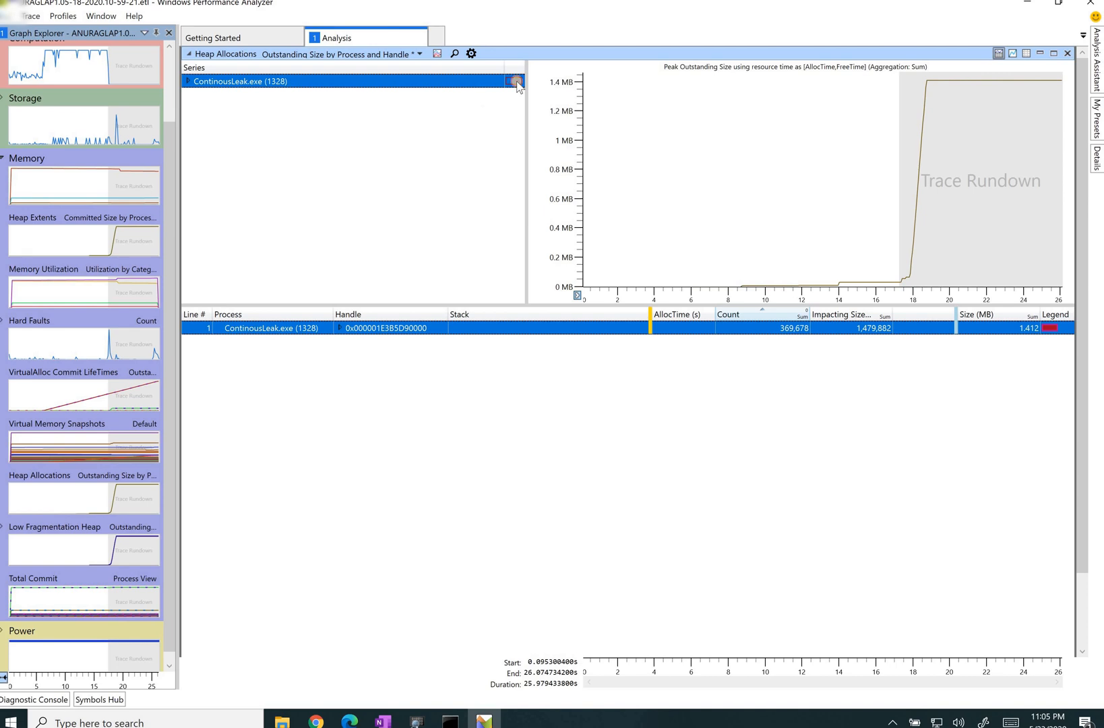
click(516, 81)
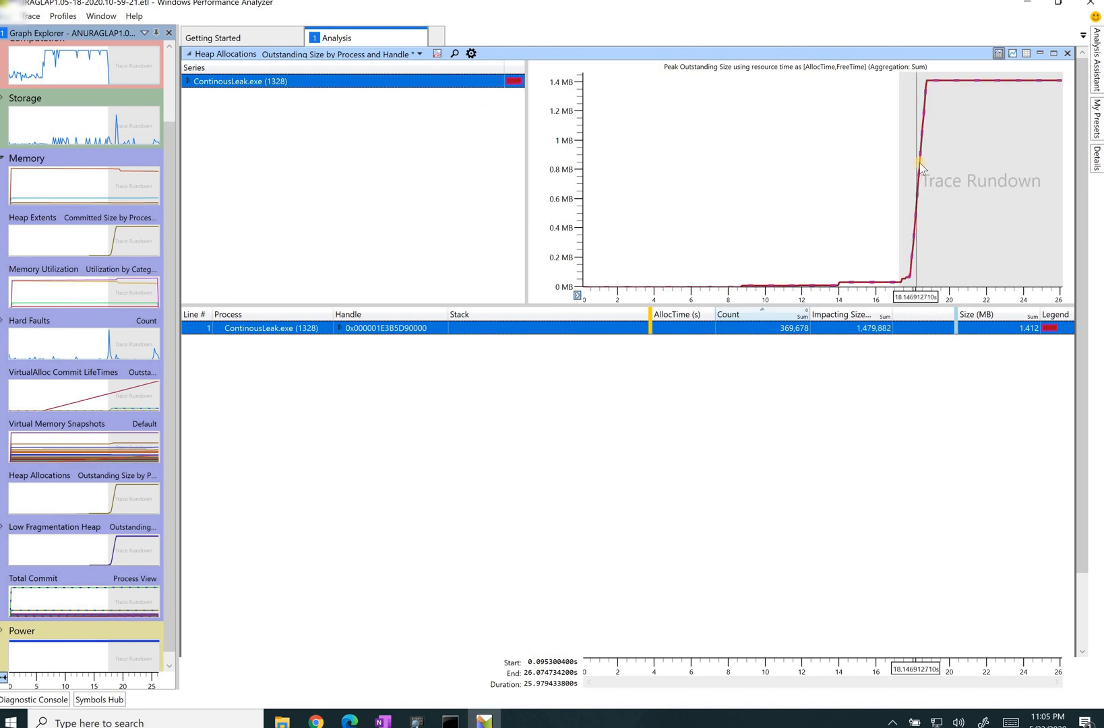
mouse_move(917, 172)
click(515, 81)
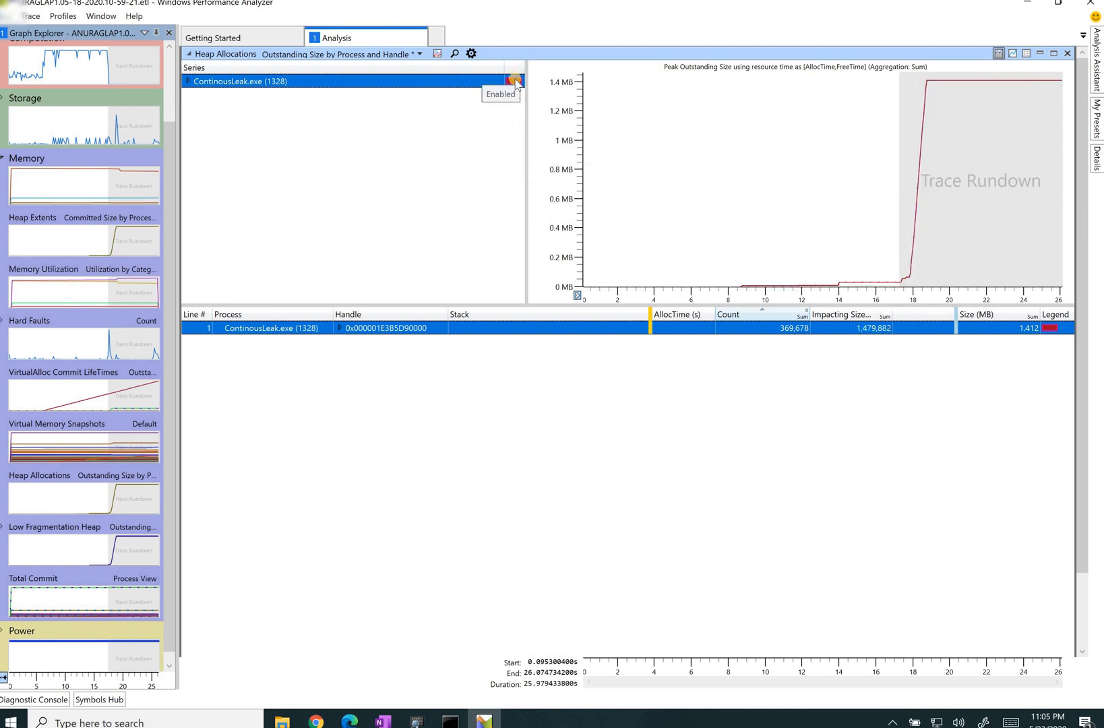
Examine the peak outstanding size of ContinousLeak.exe before, along and at the top of the graph's steep rise.
mouse_move(926, 171)
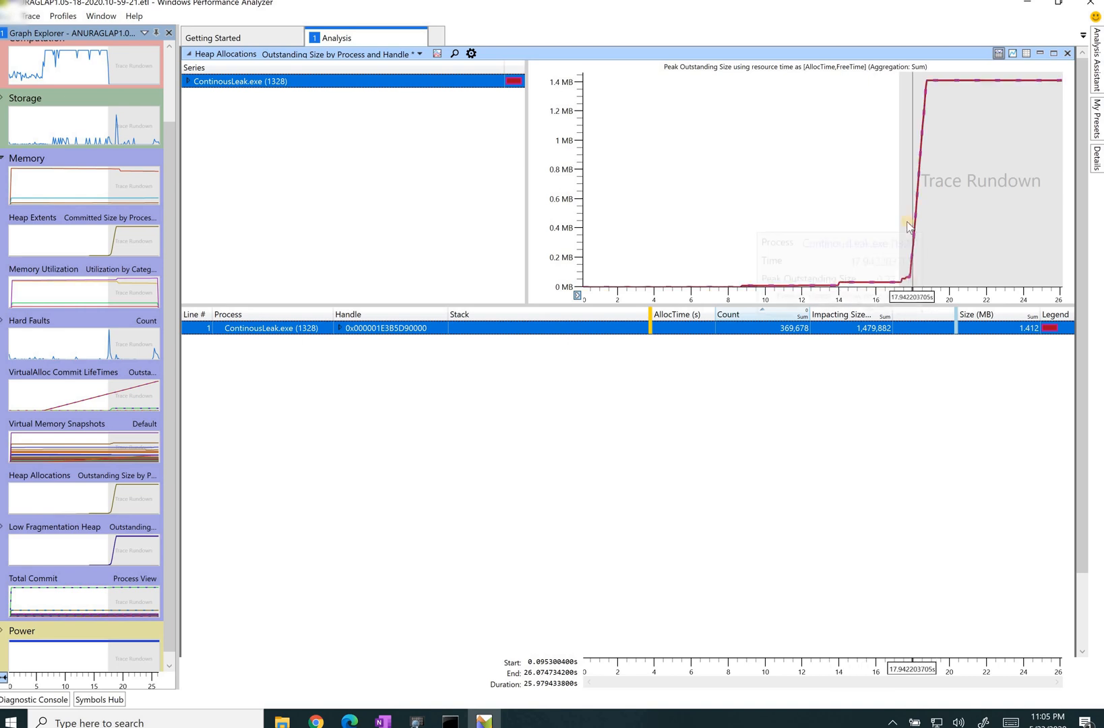
mouse_move(918, 209)
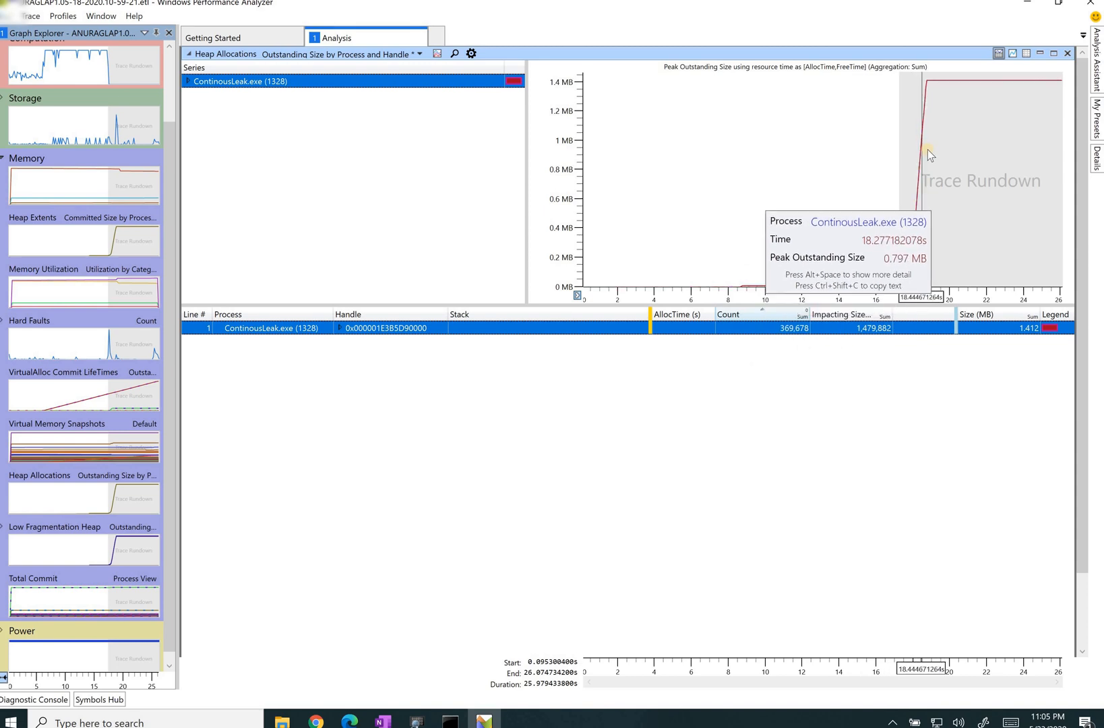
mouse_move(933, 84)
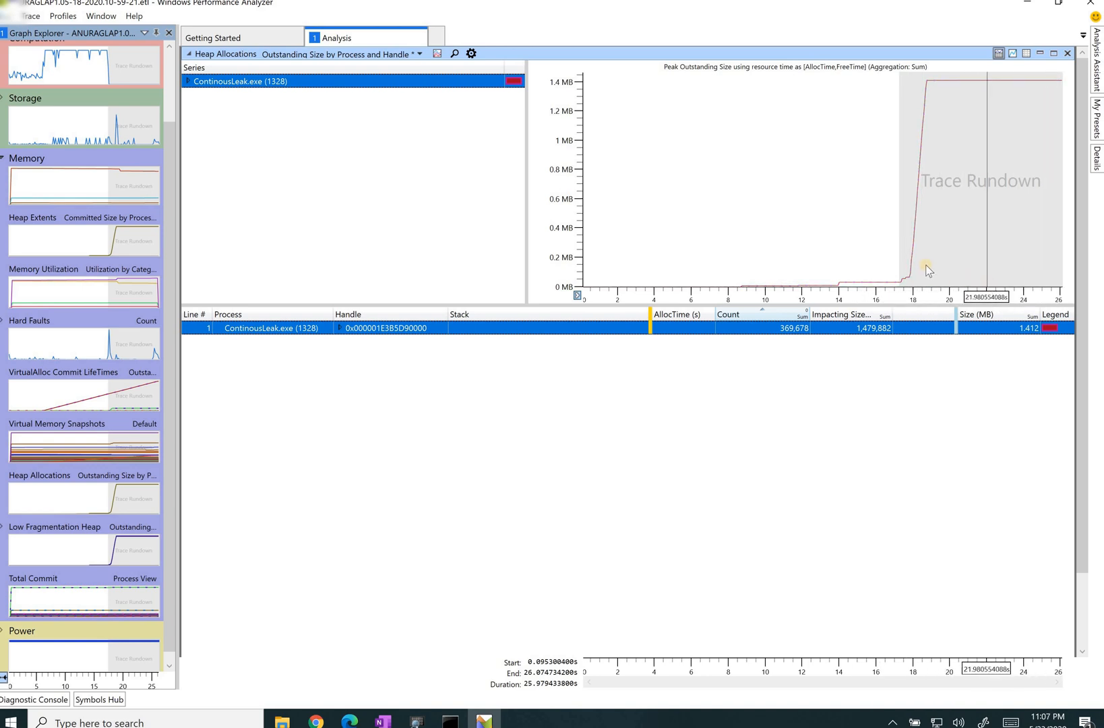
mouse_move(907, 261)
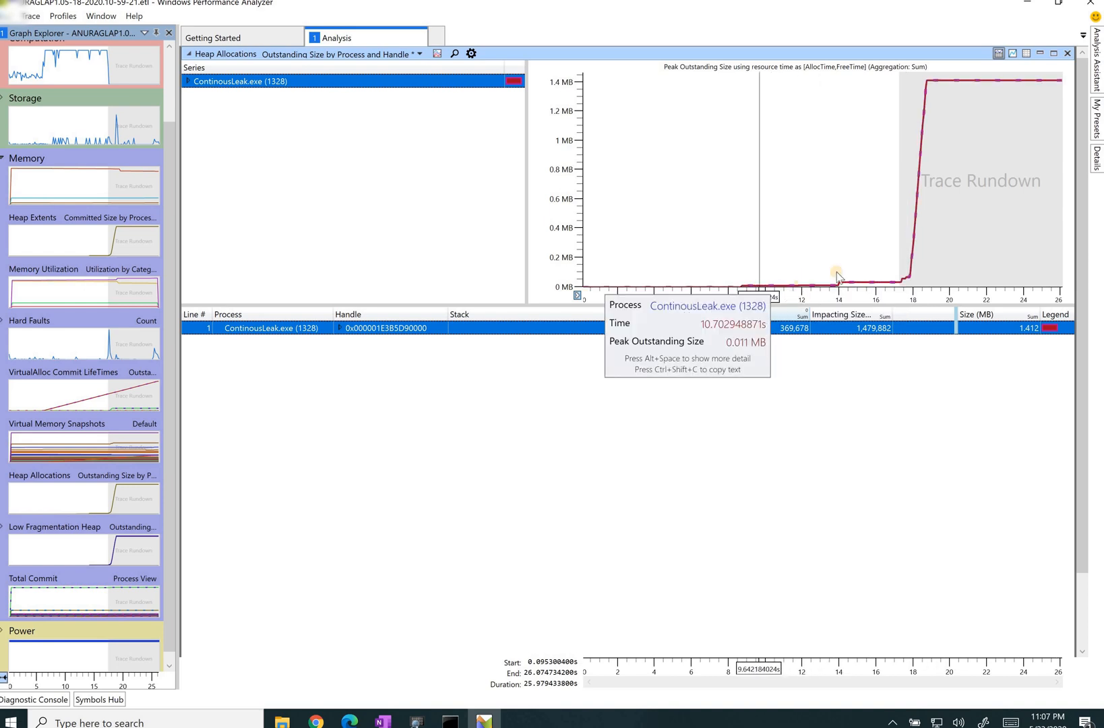
mouse_move(927, 88)
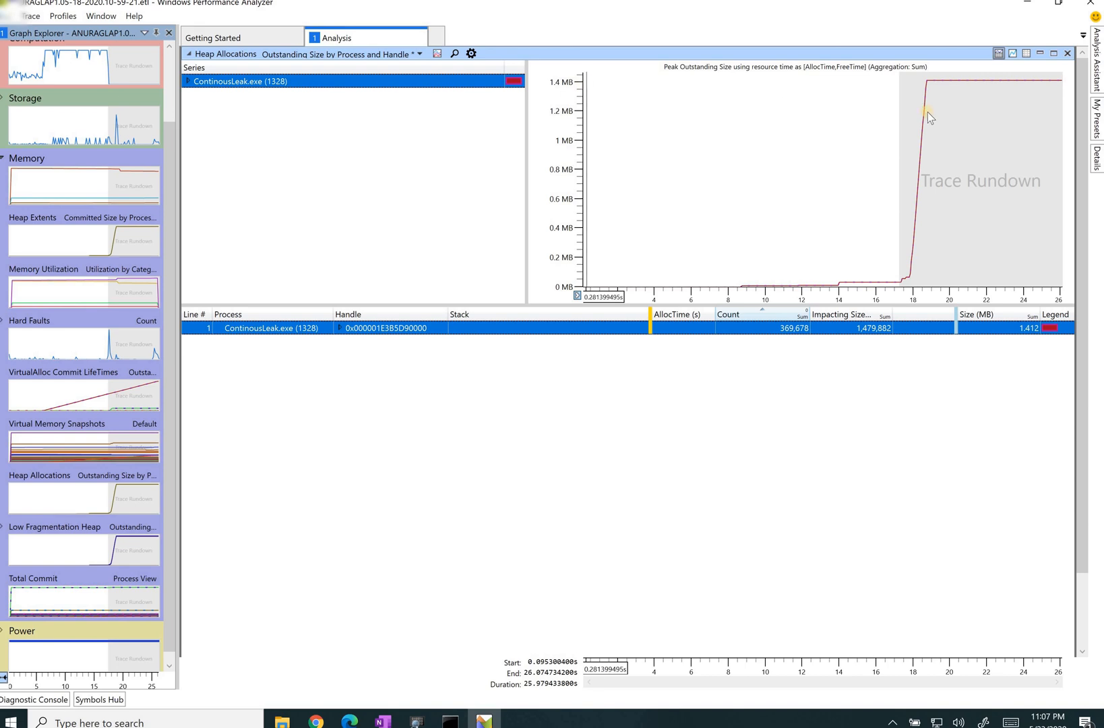
mouse_move(927, 113)
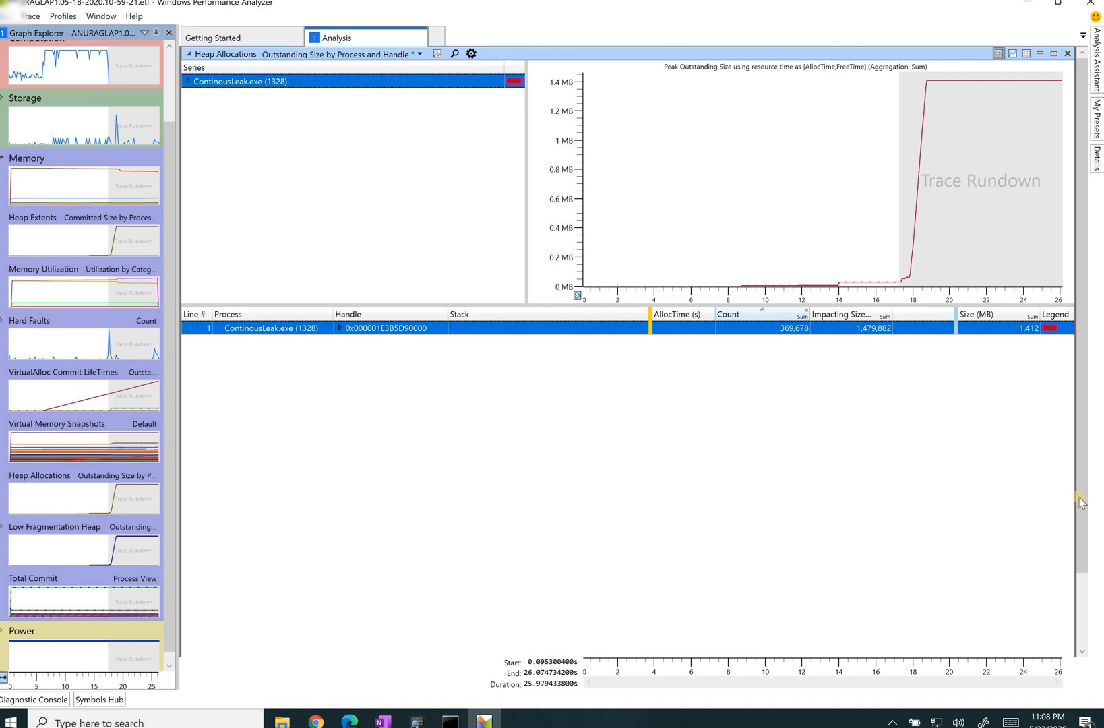
drag(1085, 505, 1074, 438)
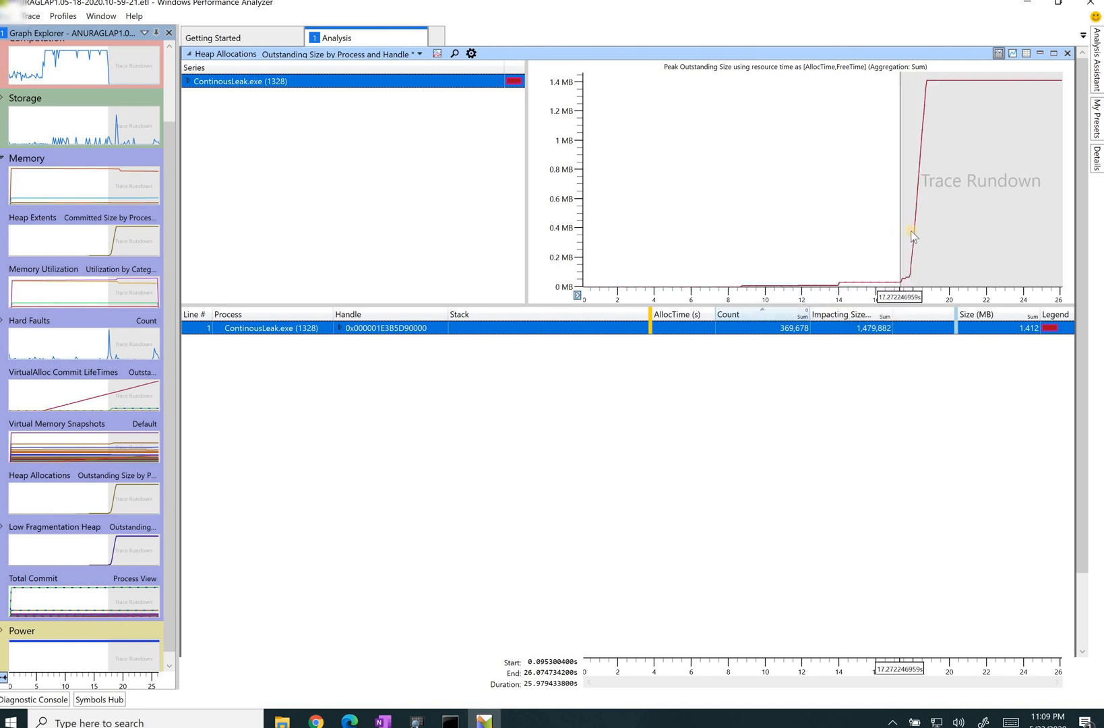
mouse_move(911, 236)
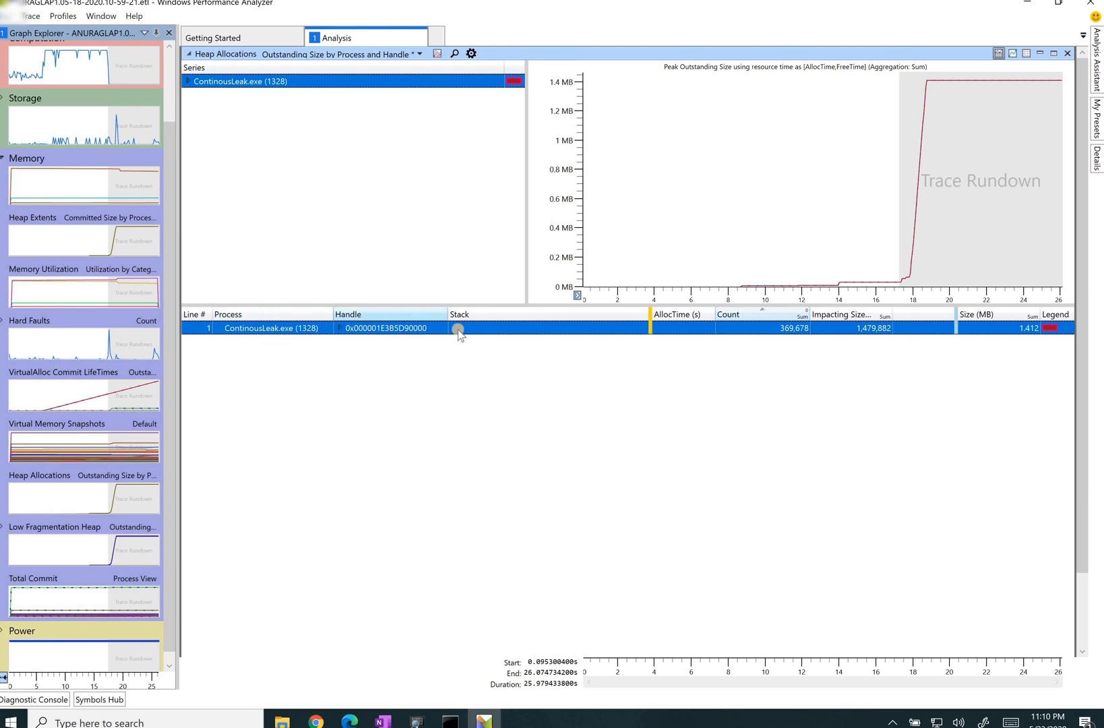
Expand the ContinousLeak.exe heap handle and its [Root] stack in the allocations table.
click(340, 328)
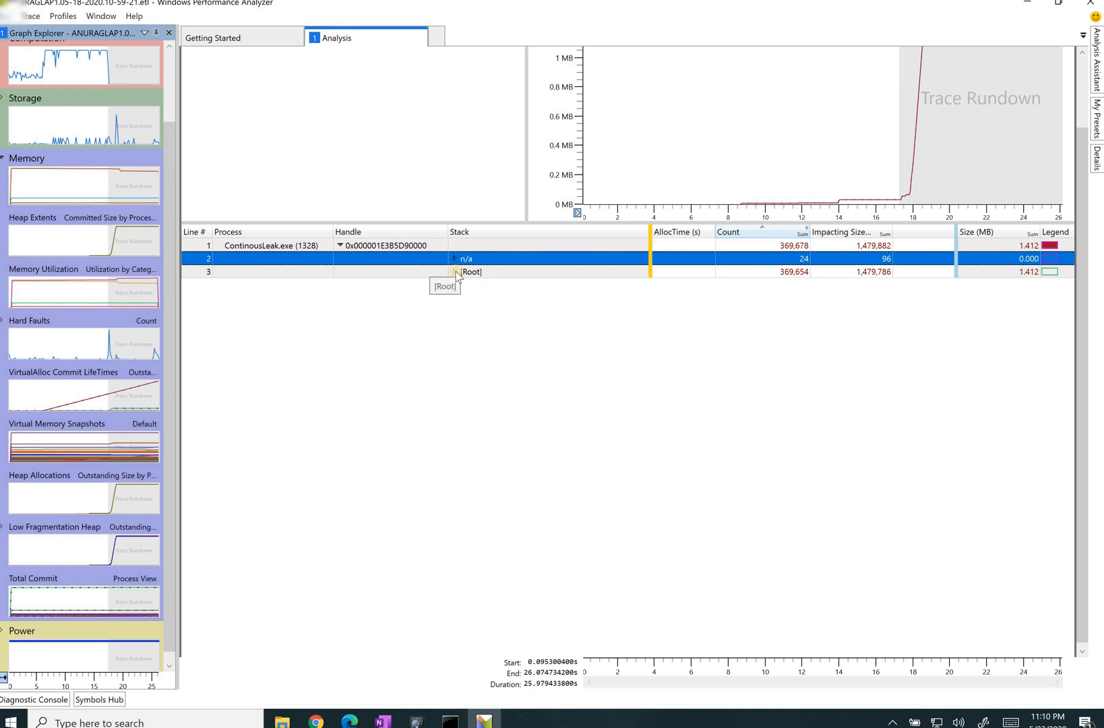
click(30, 16)
key(Right)
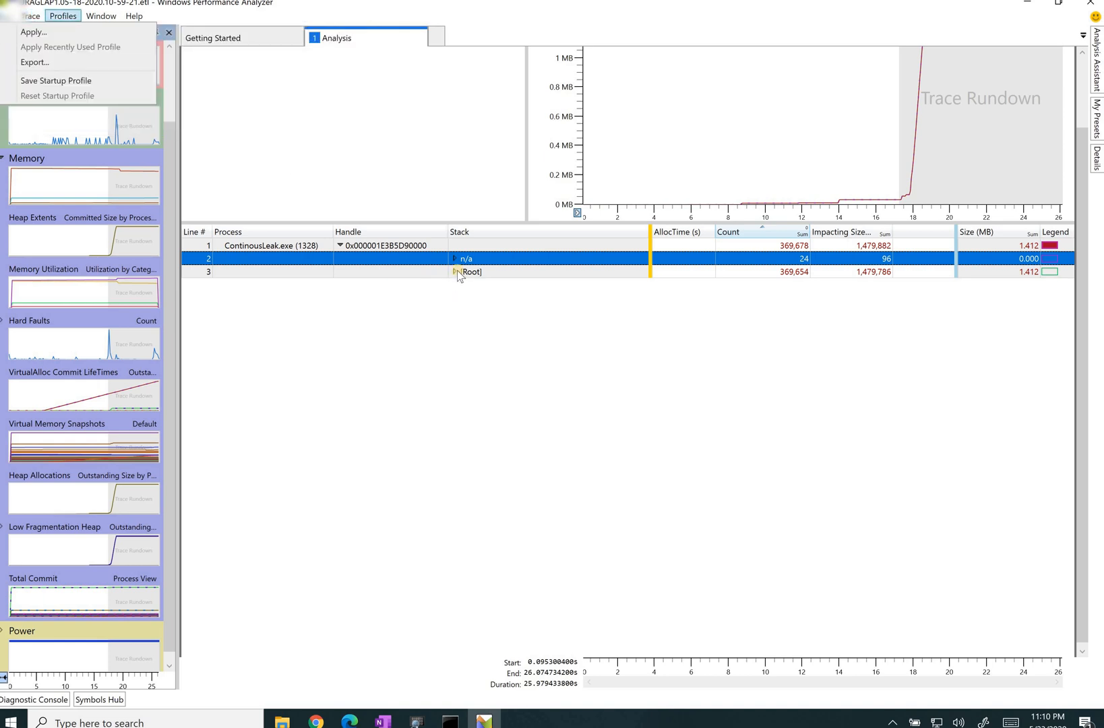
click(455, 272)
click(455, 272)
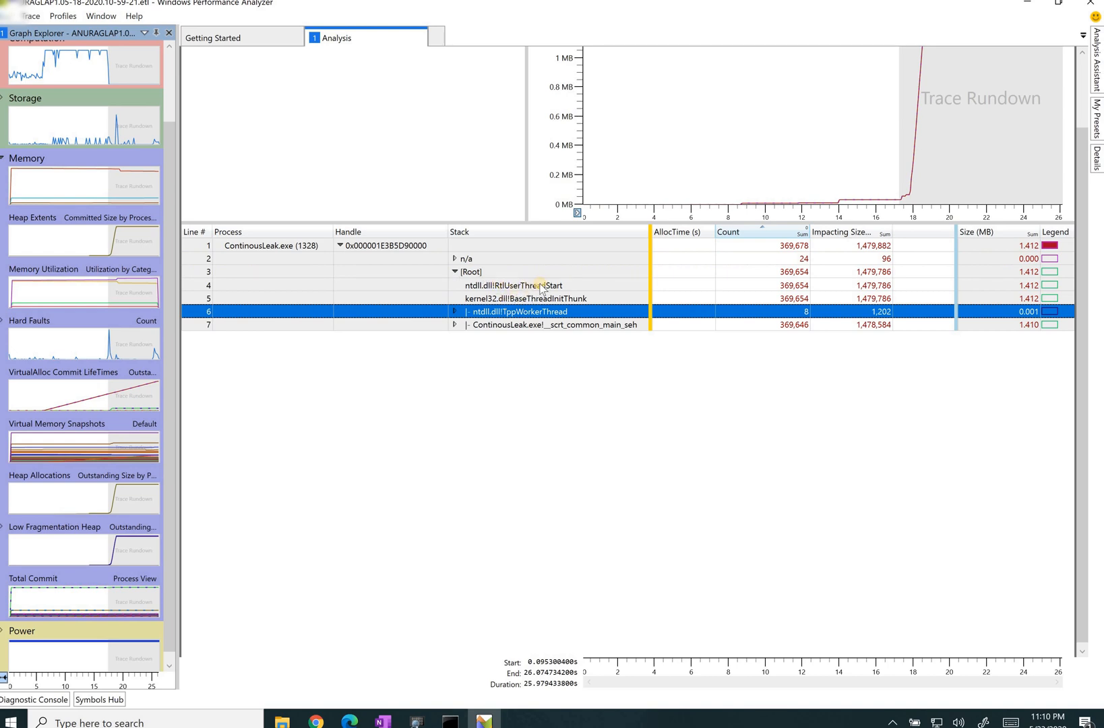
Inspect the individual allocations under the n/a stack entry, and collapse the entry again.
click(455, 259)
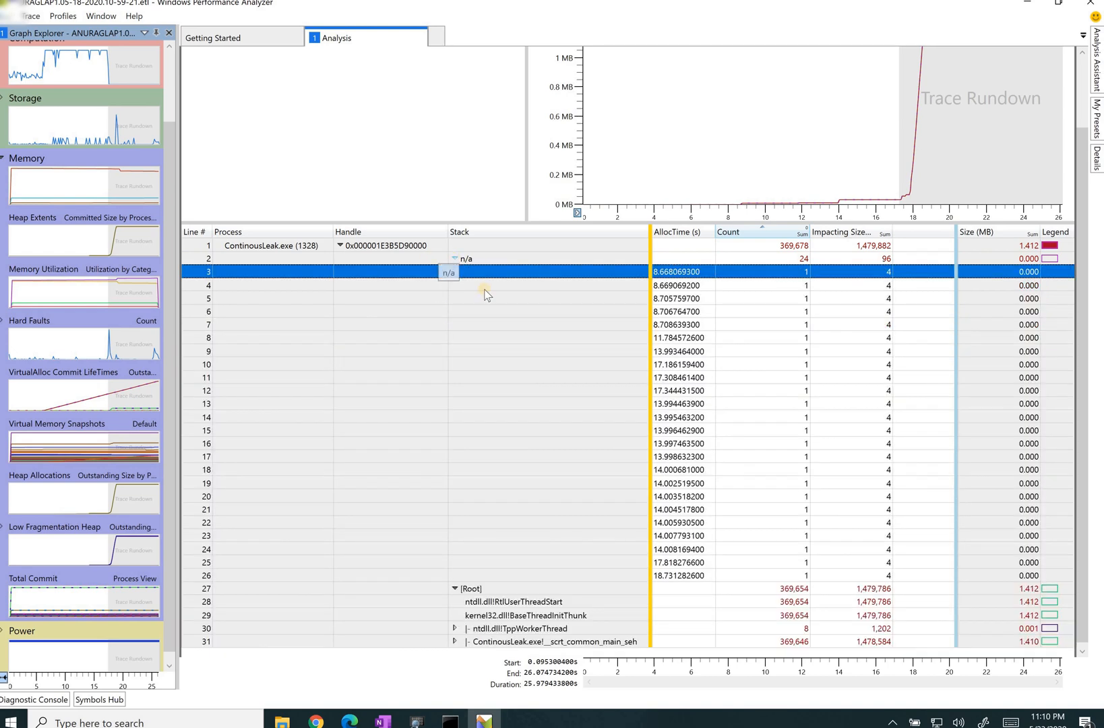
click(456, 259)
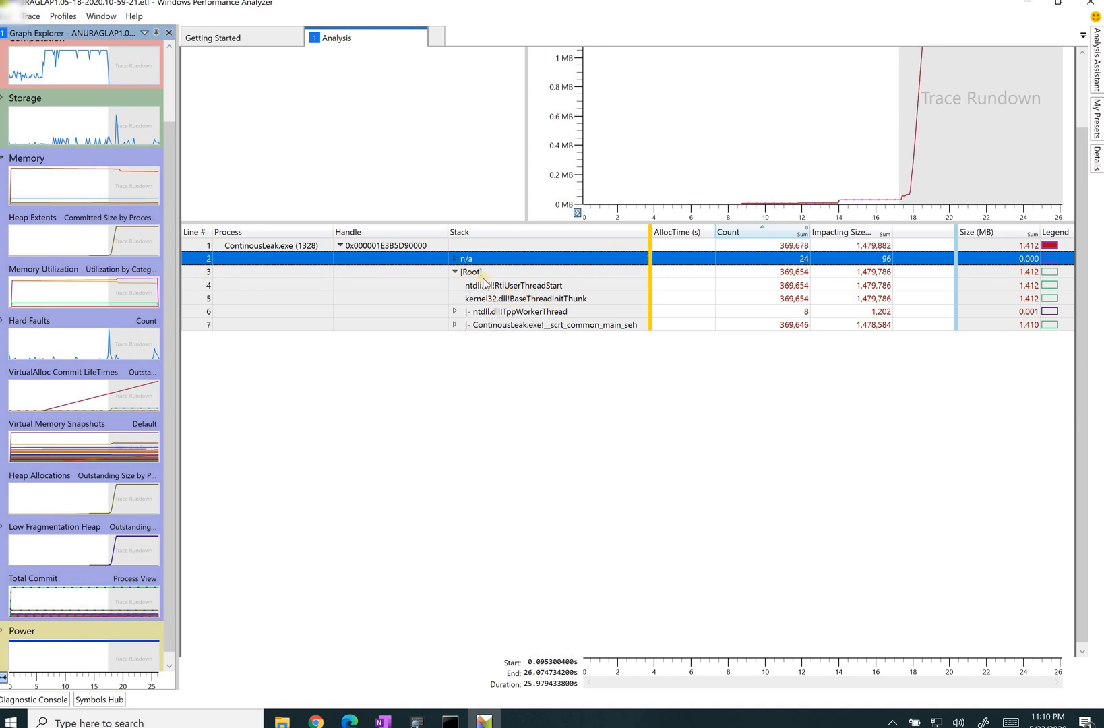
click(454, 258)
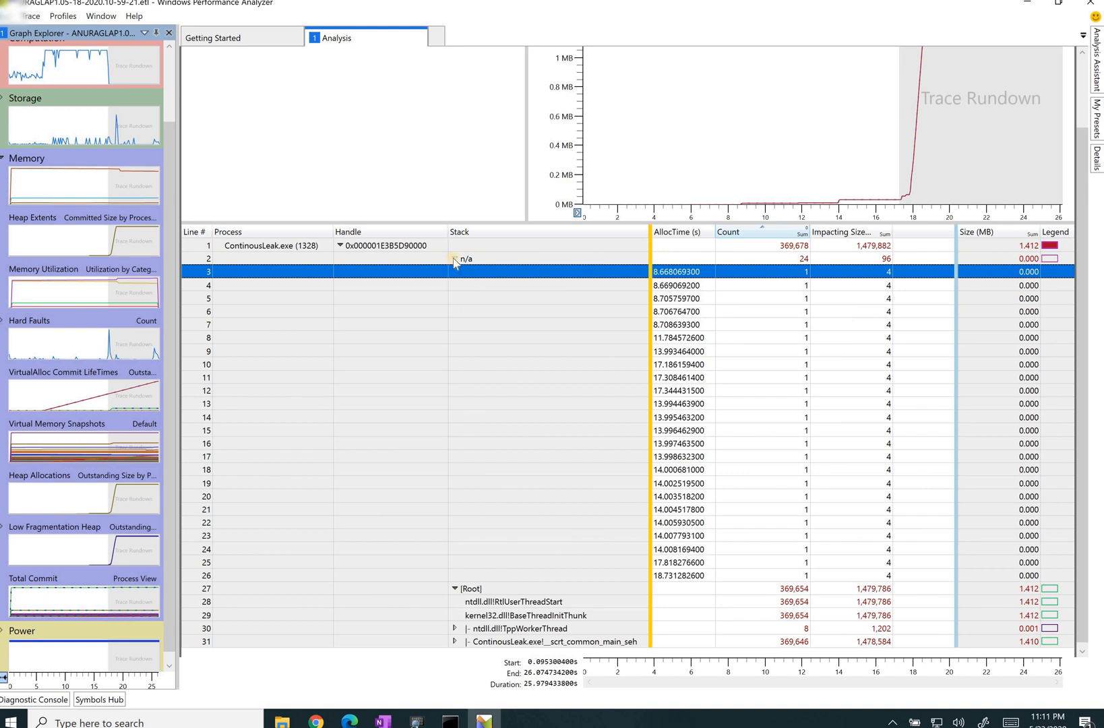
click(454, 260)
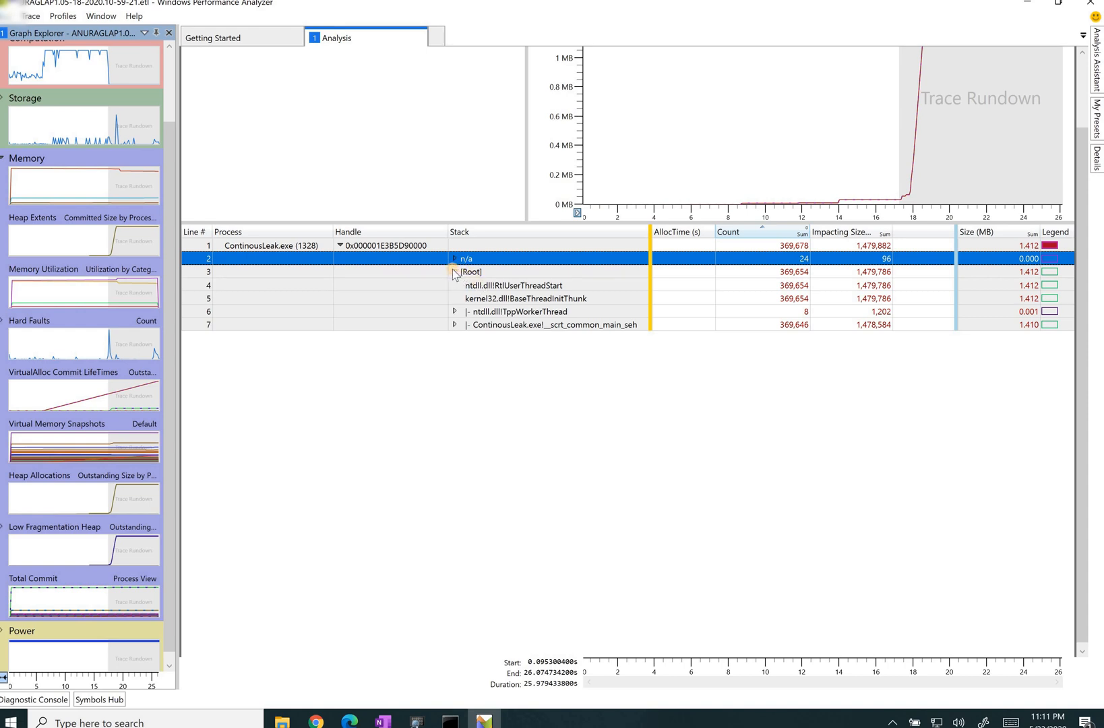
Highlight the allocation time ranges of the RtlUserThreadStart, BaseThreadInitThunk and TppWorkerThread frames under [Root].
click(455, 271)
key(Right)
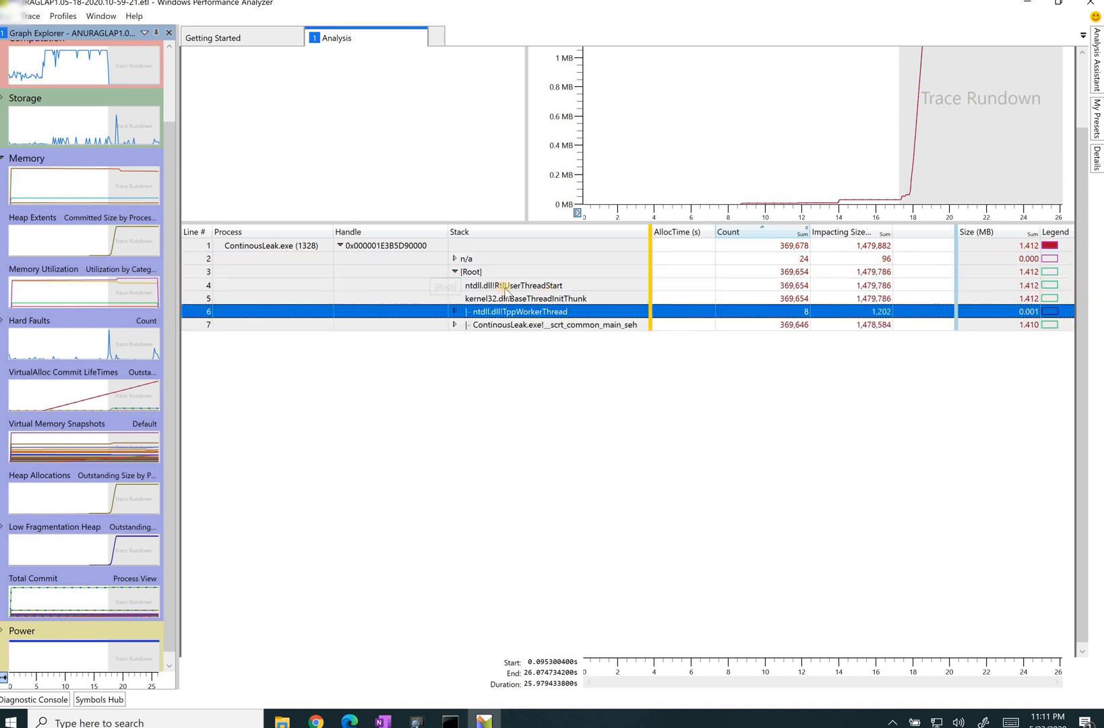
click(524, 286)
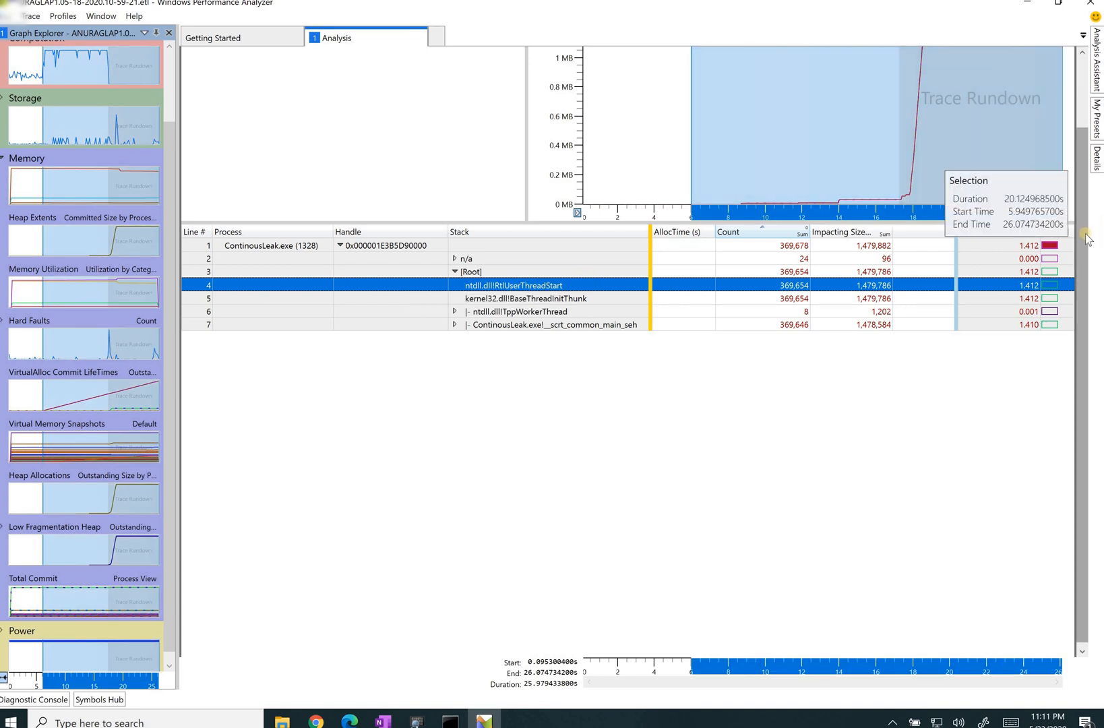
scroll(997, 286, up, 2)
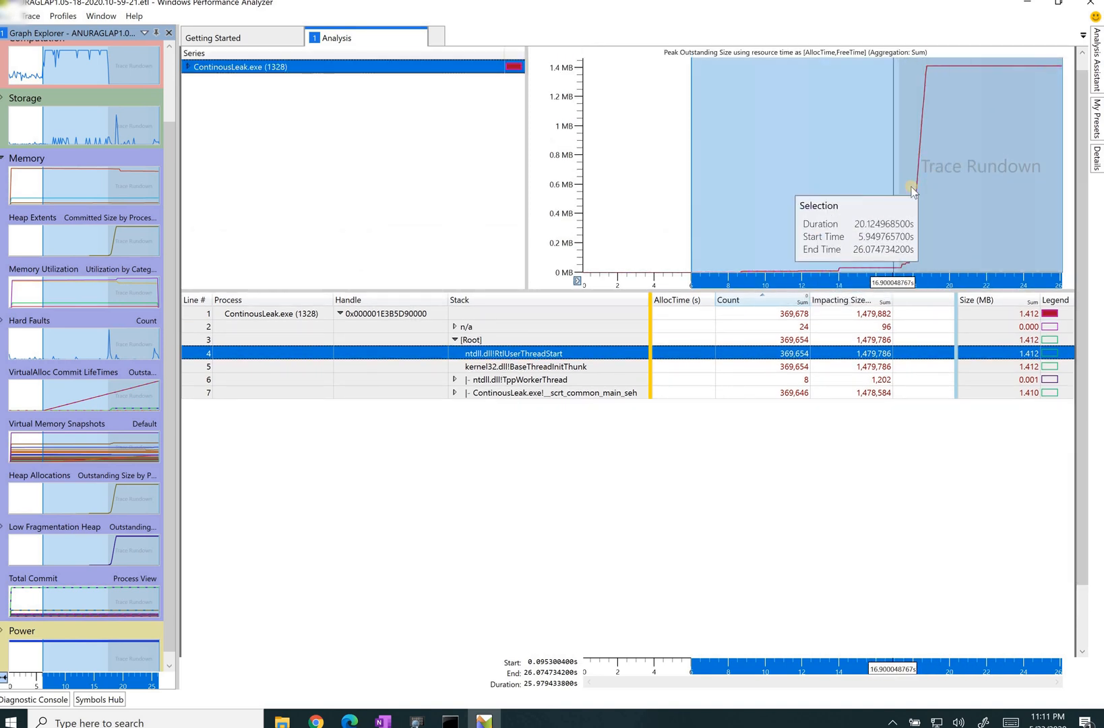
click(552, 369)
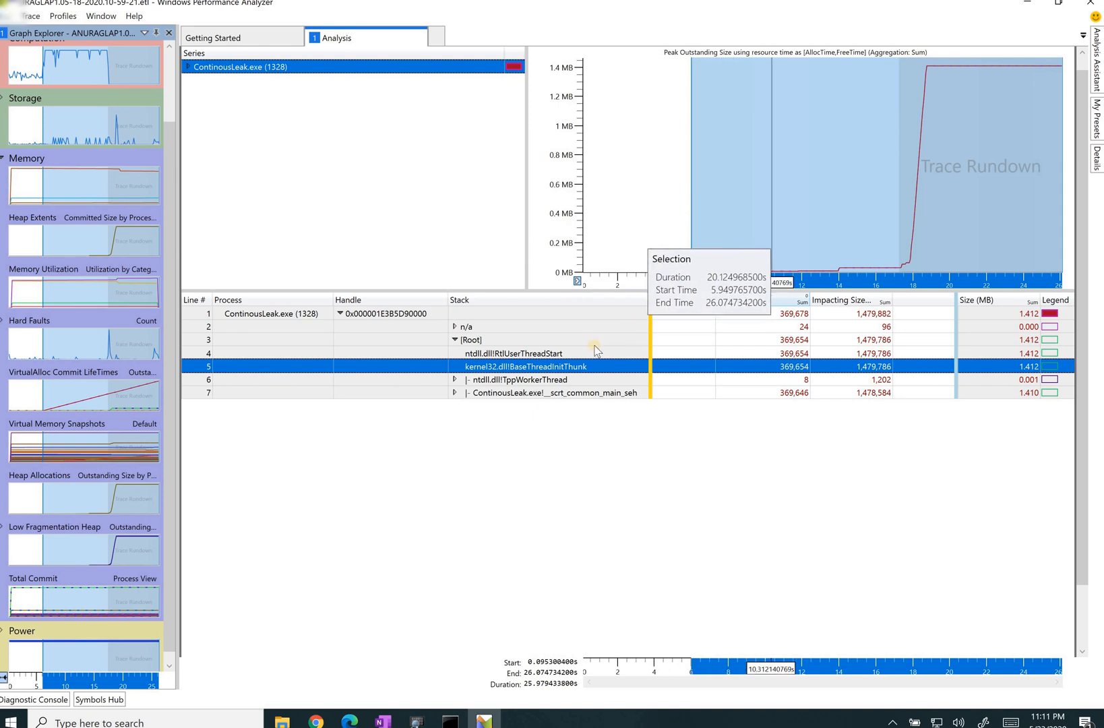
click(517, 381)
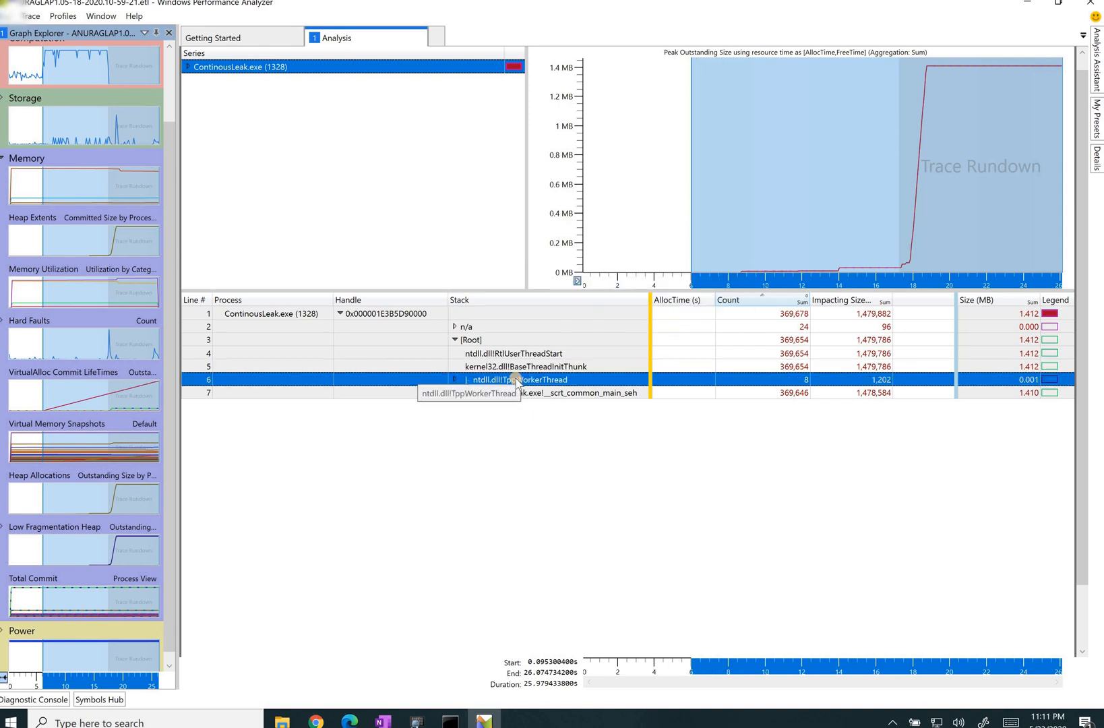
Inspect the call stacks under ntdll.dll!TppWorkerThread, and collapse that branch again.
click(456, 380)
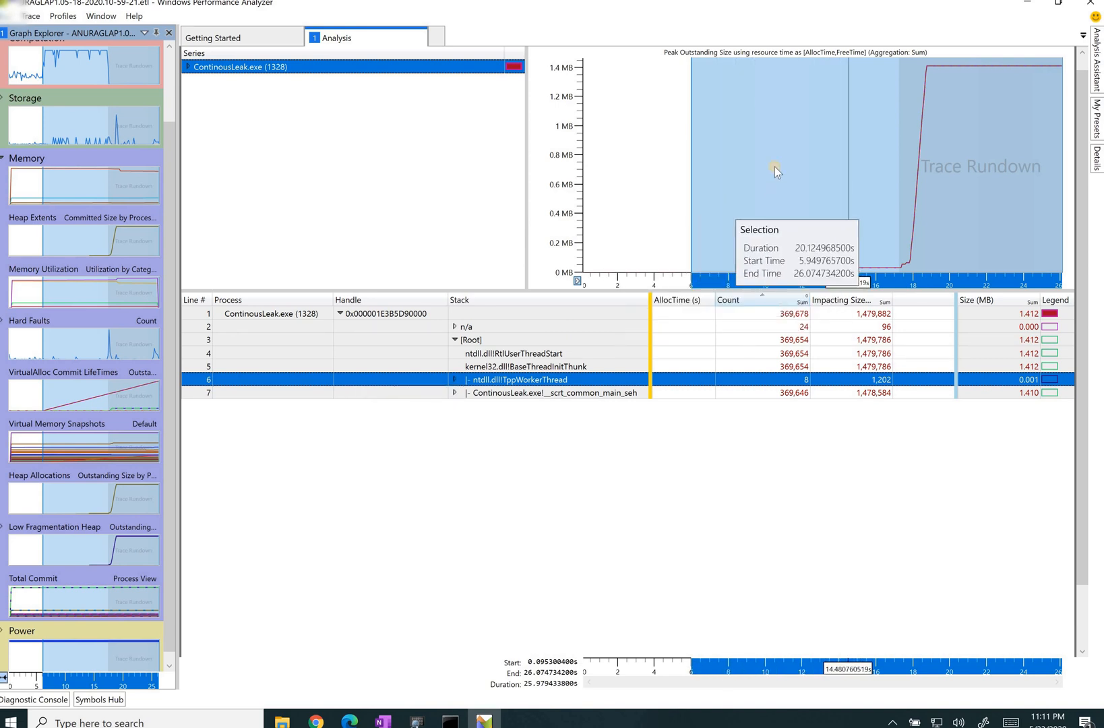
click(455, 380)
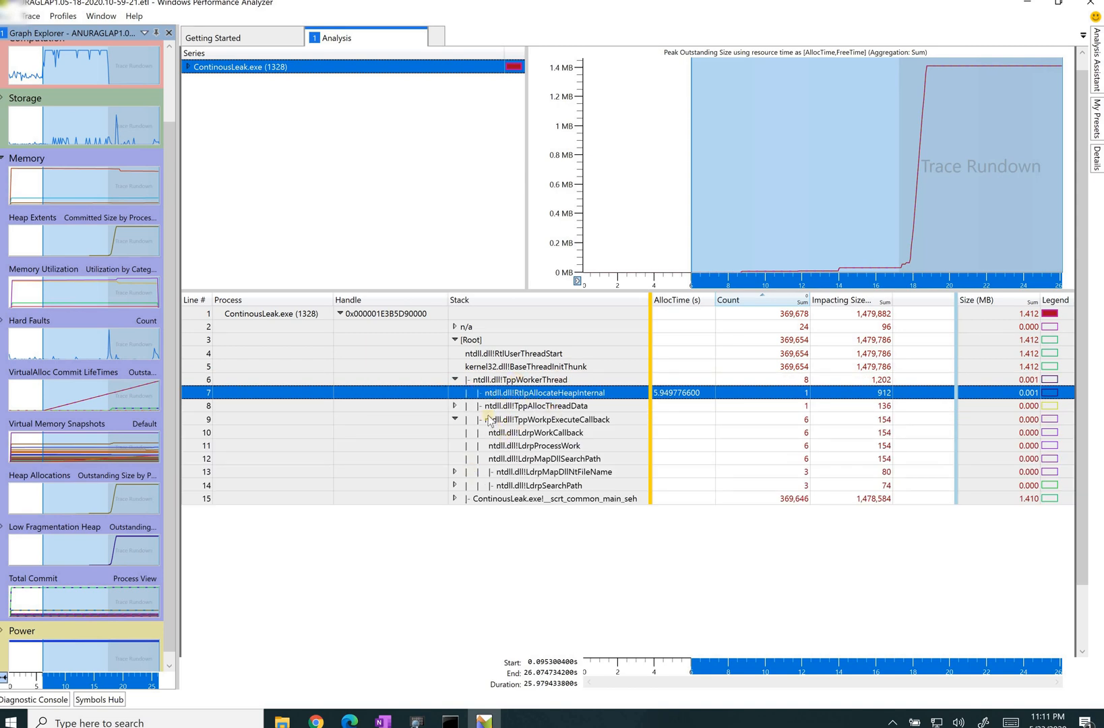
click(457, 379)
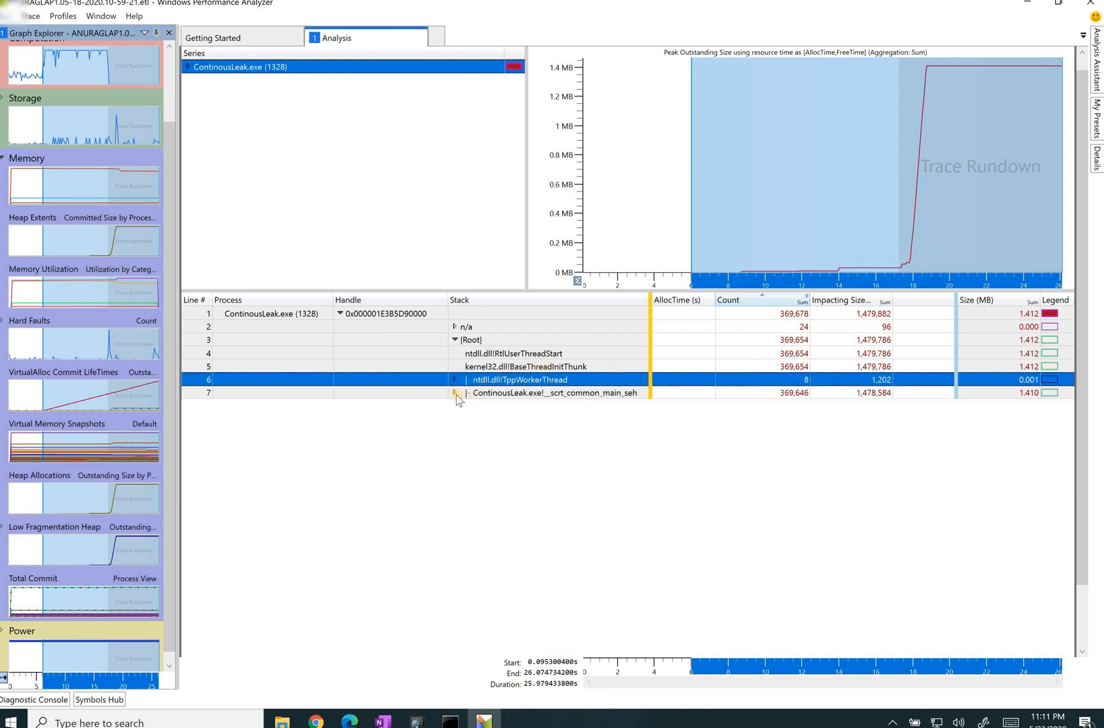
Expand the ContinousLeak.exe!__scrt_common_main_seh branch and highlight its allocation time range.
click(457, 394)
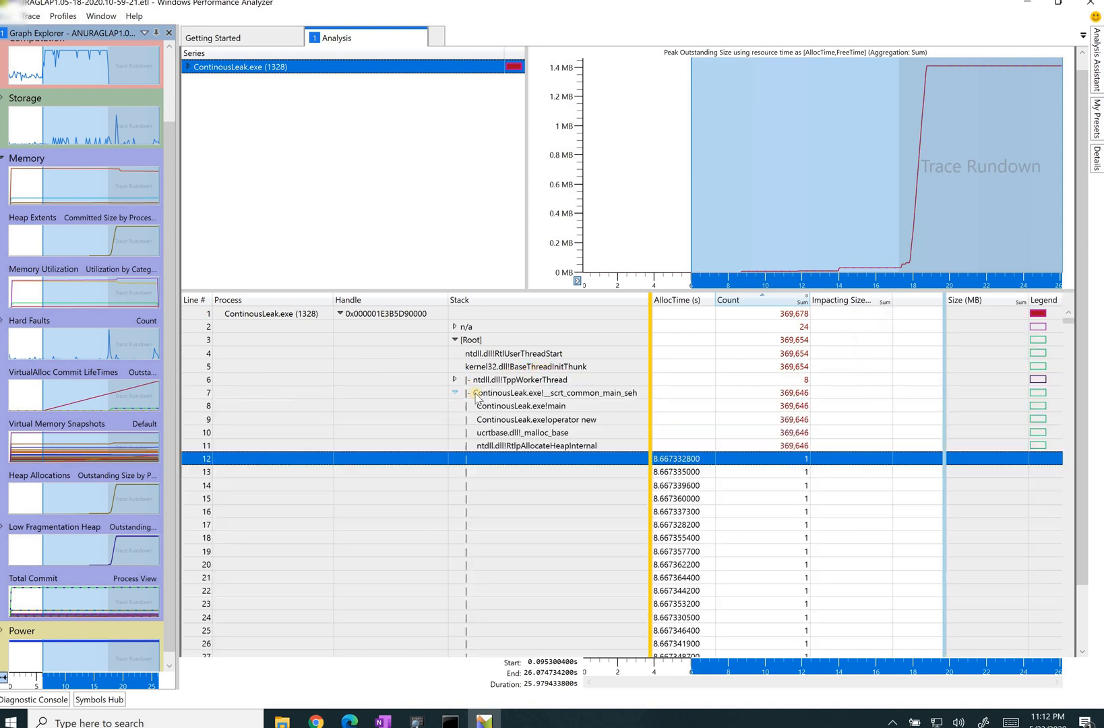
click(542, 394)
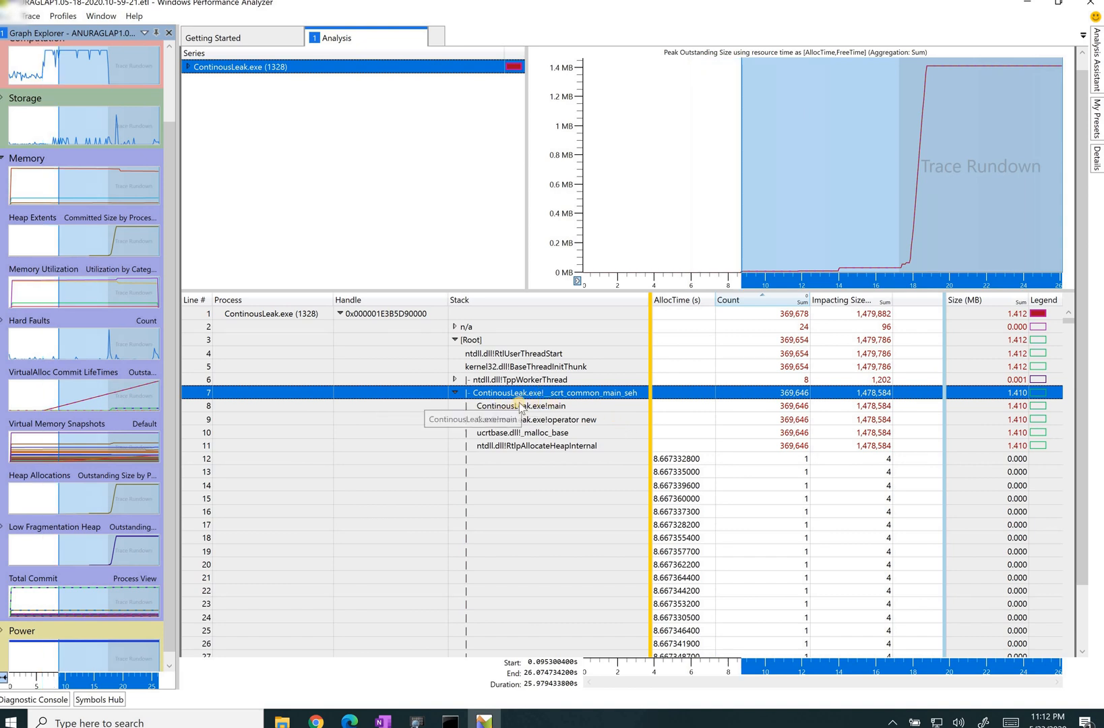
Collapse the ContinousLeak.exe!__scrt_common_main_seh branch to compare it with its sibling frames, and expand it again.
click(456, 392)
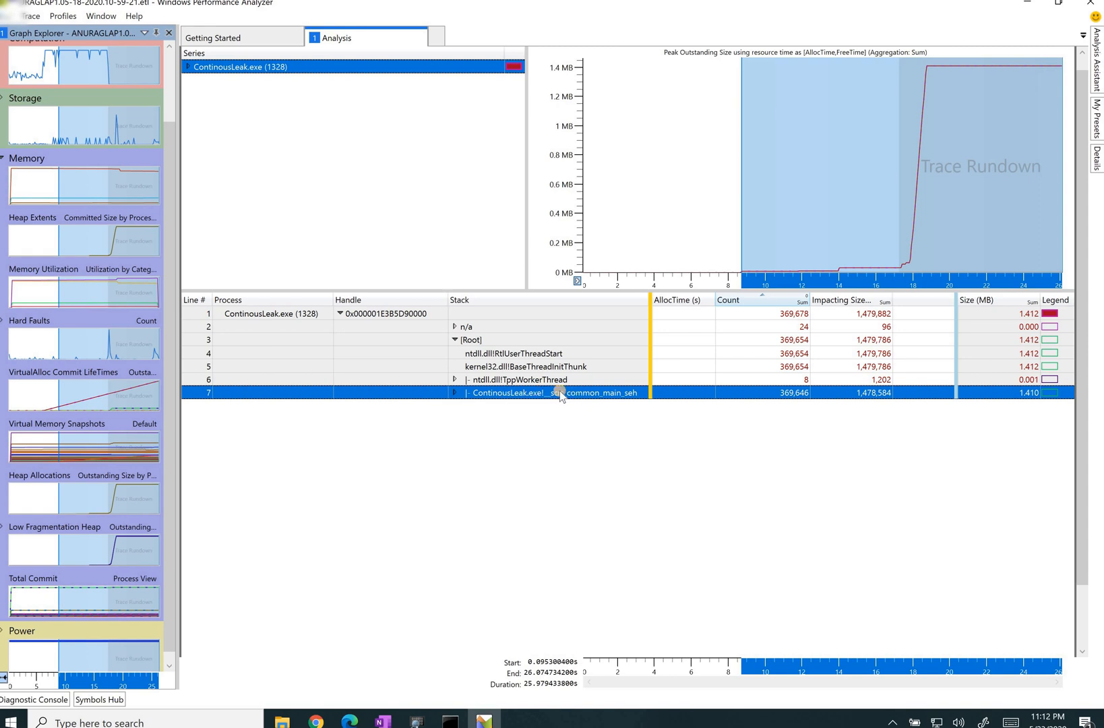
click(453, 392)
click(613, 394)
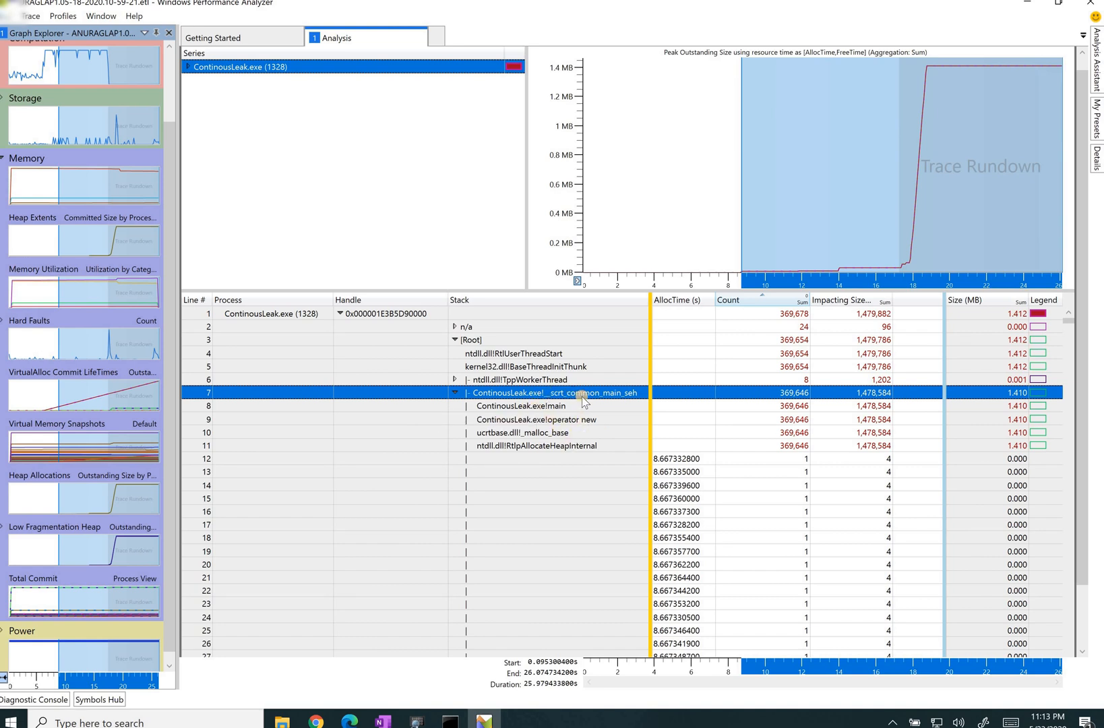
Walk down the leaking call stack from ContinousLeak.exe!main through operator new and _malloc_base to ntdll.dll!RtlpAllocateHeapInternal.
click(522, 406)
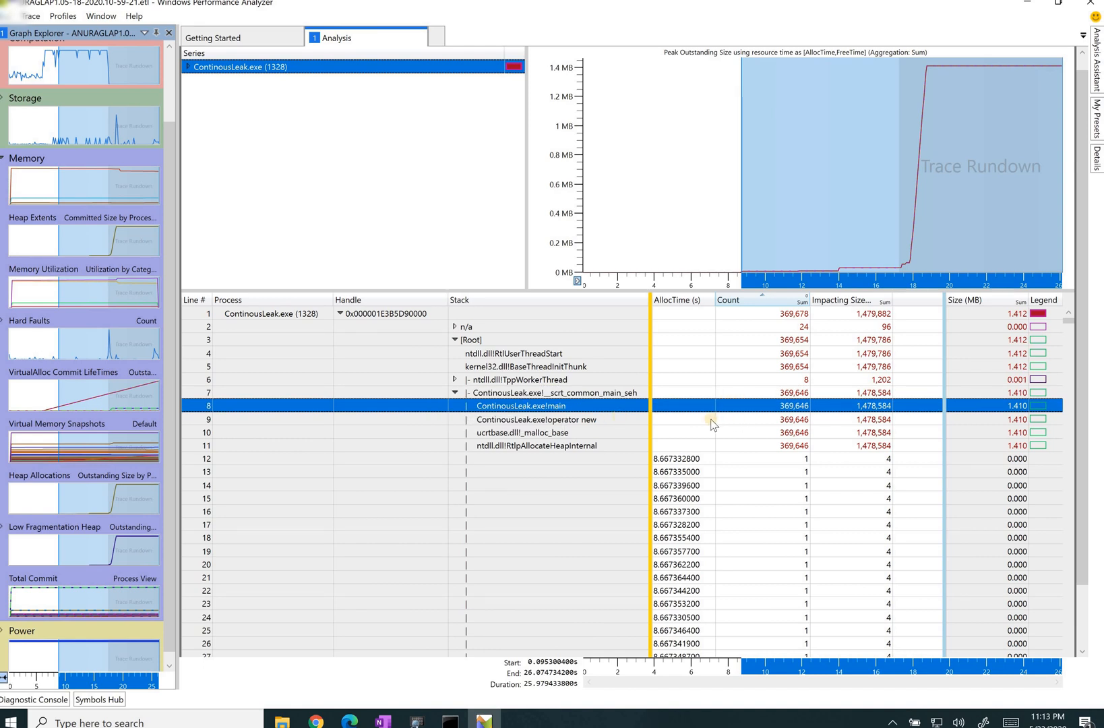
click(587, 421)
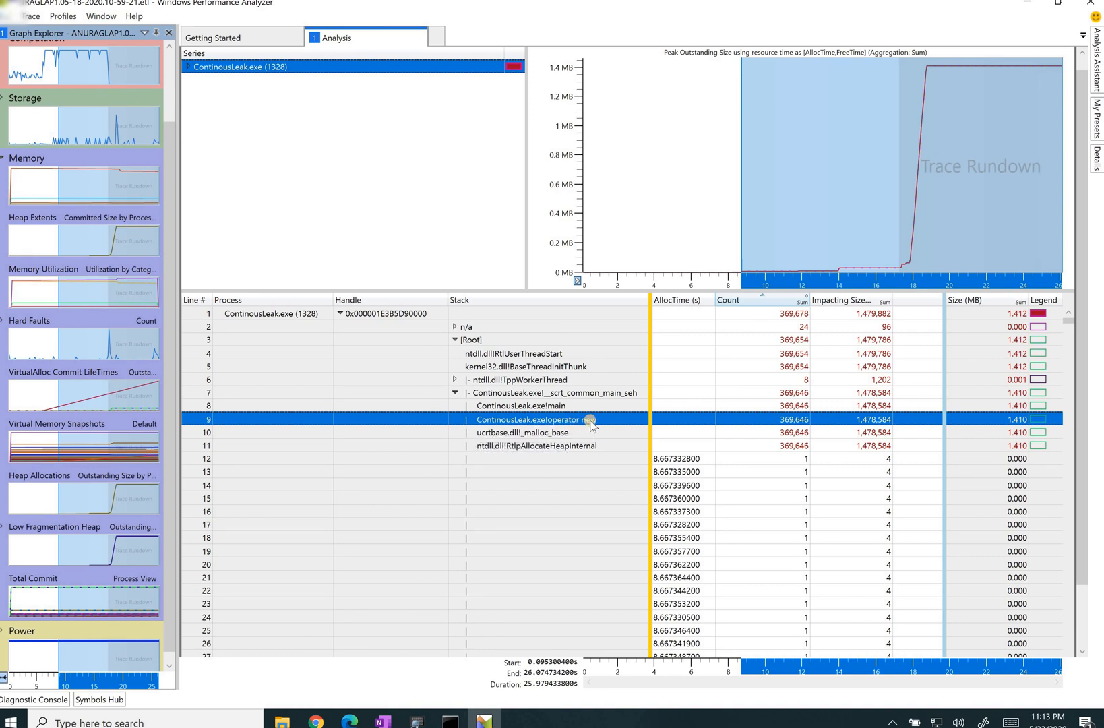
click(513, 434)
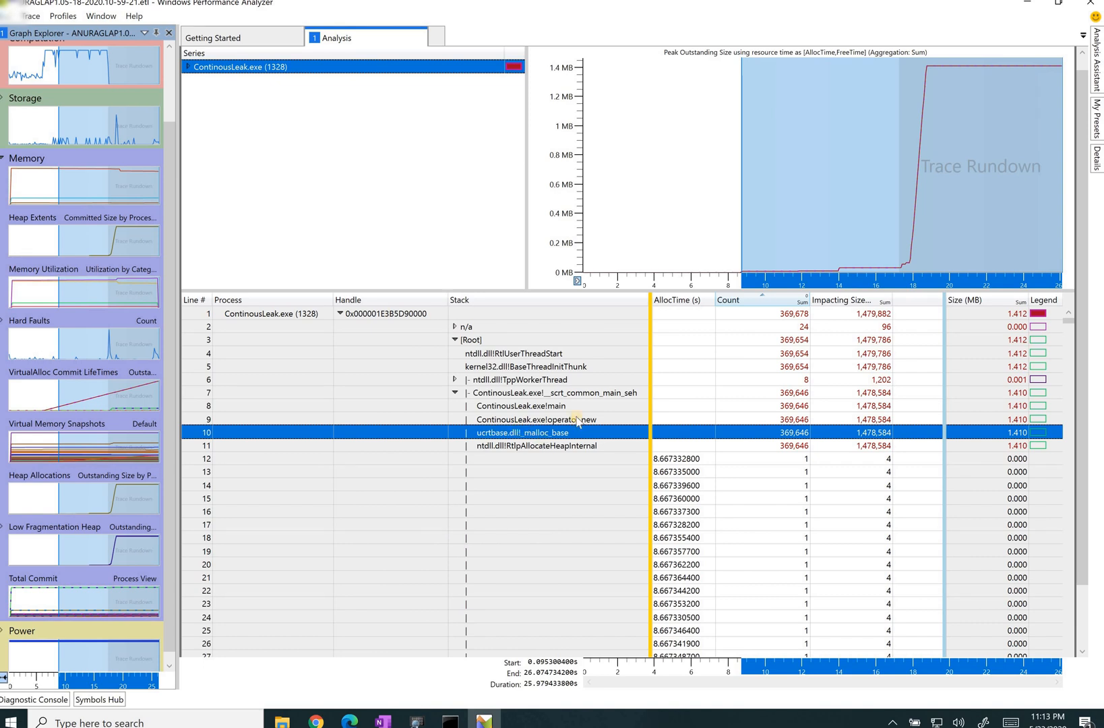
click(508, 446)
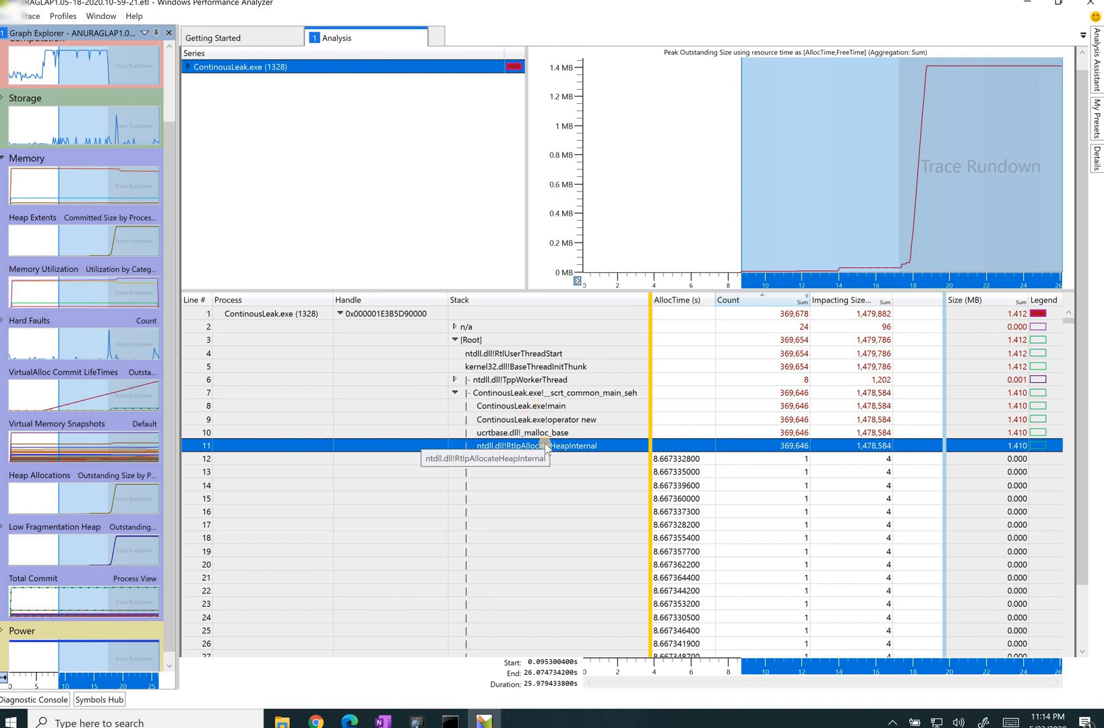
click(736, 461)
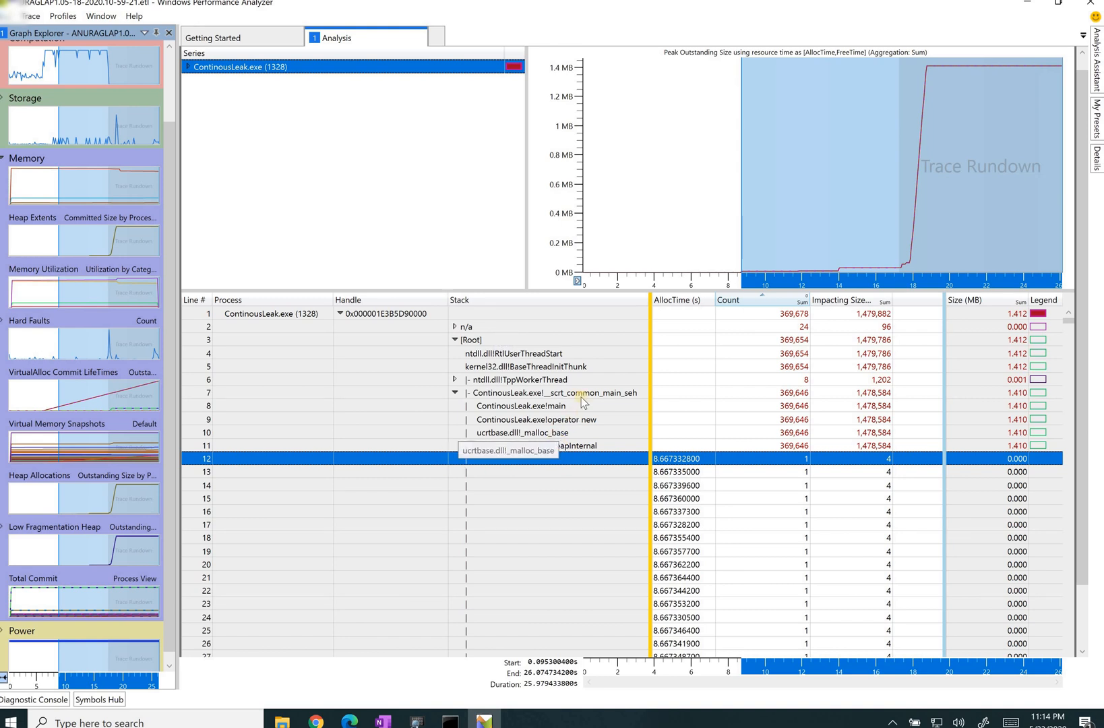
click(563, 447)
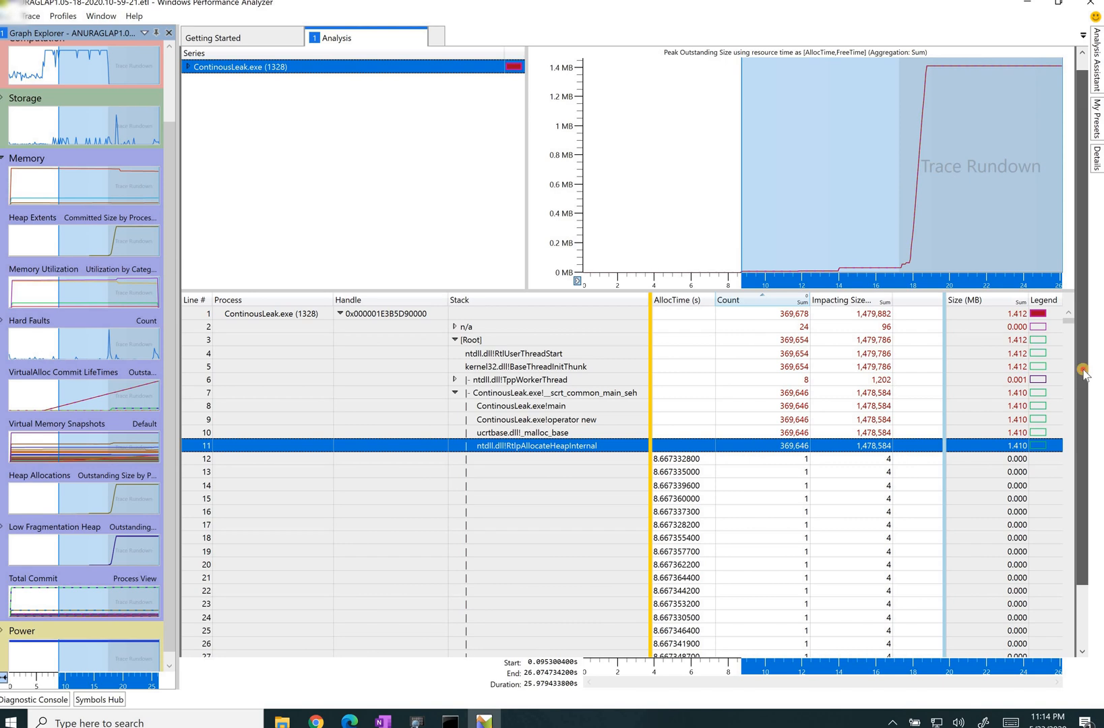
Check the peak outstanding size on the steep rise of the Heap Allocations graph.
drag(1085, 371, 1084, 324)
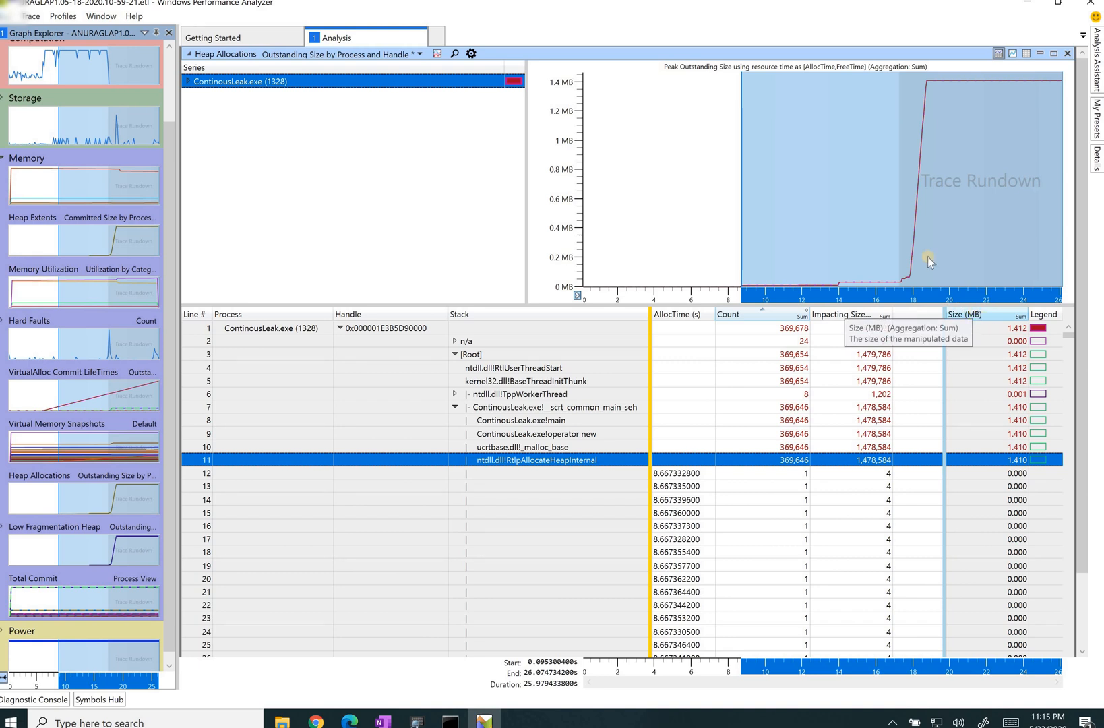
click(910, 231)
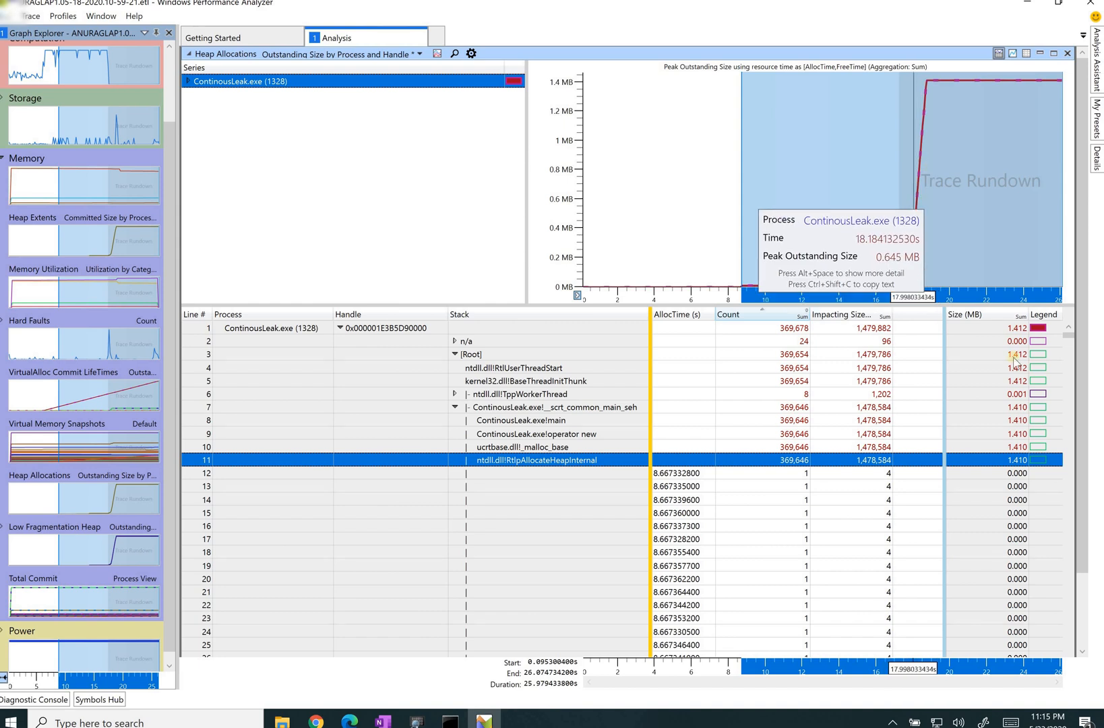
Hide the Size column from the Heap Allocations table.
right_click(935, 320)
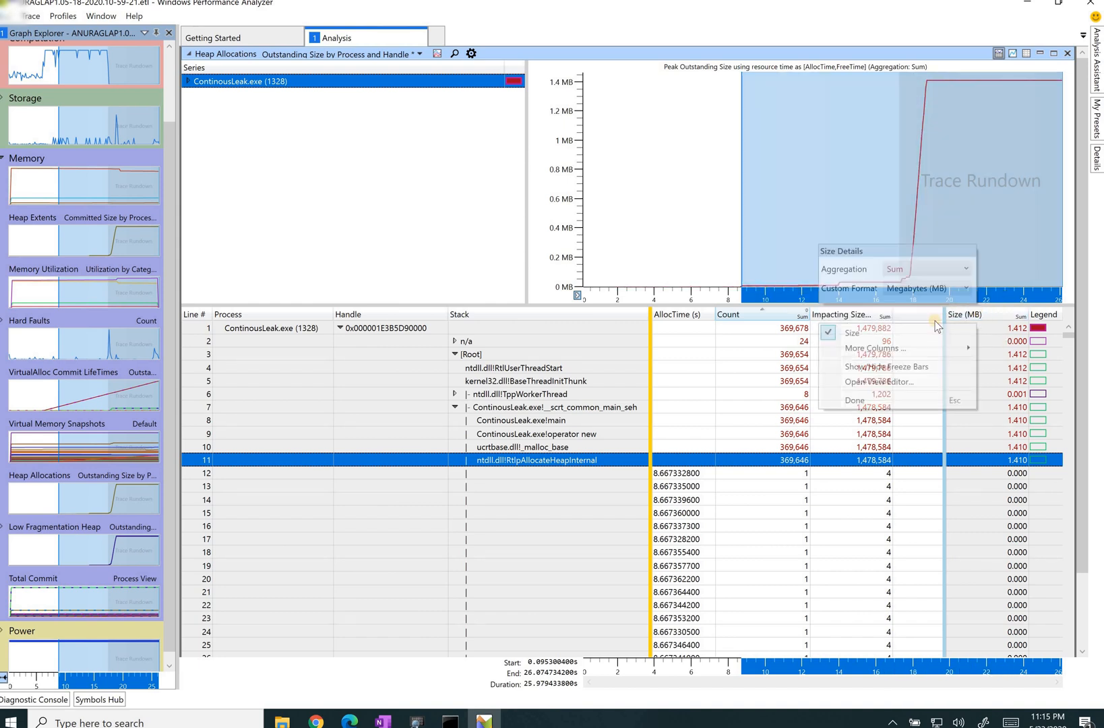
click(892, 331)
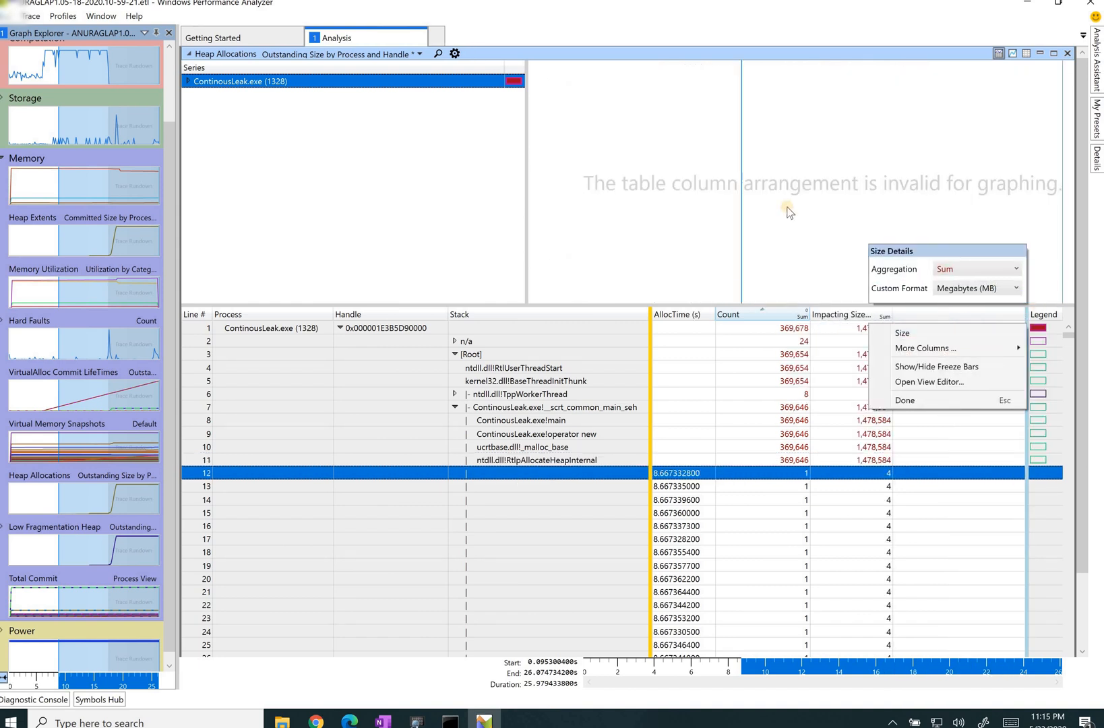
Add the Size column back to the Heap Allocations table.
right_click(1055, 321)
right_click(1046, 317)
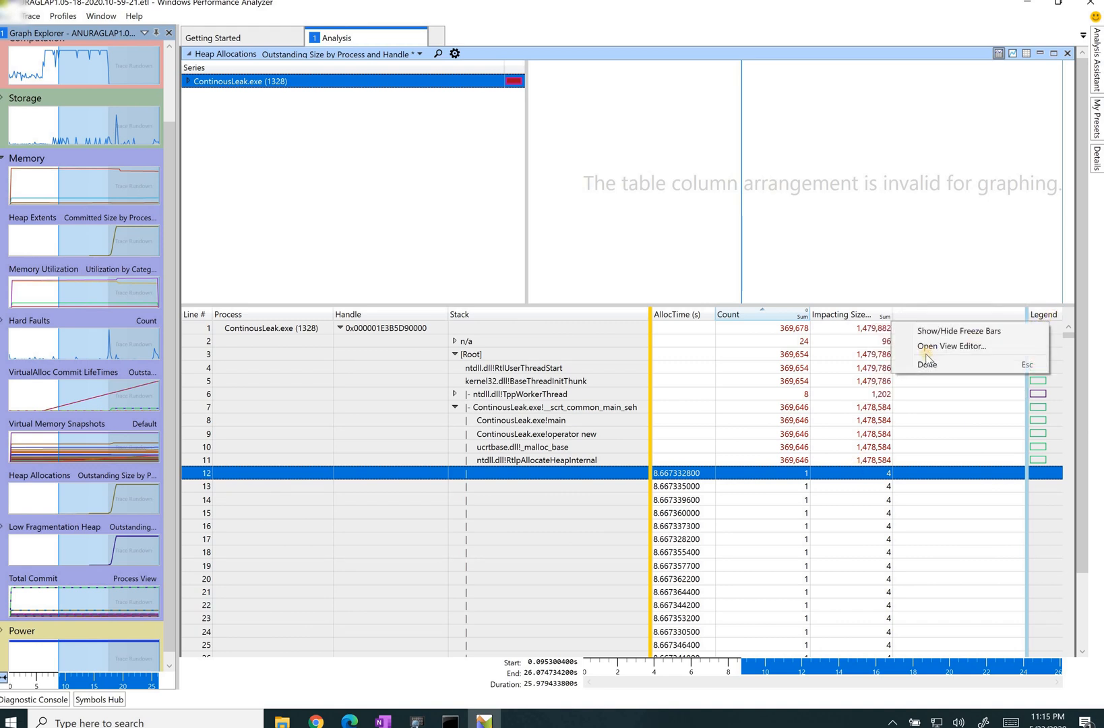
click(1045, 315)
right_click(1039, 317)
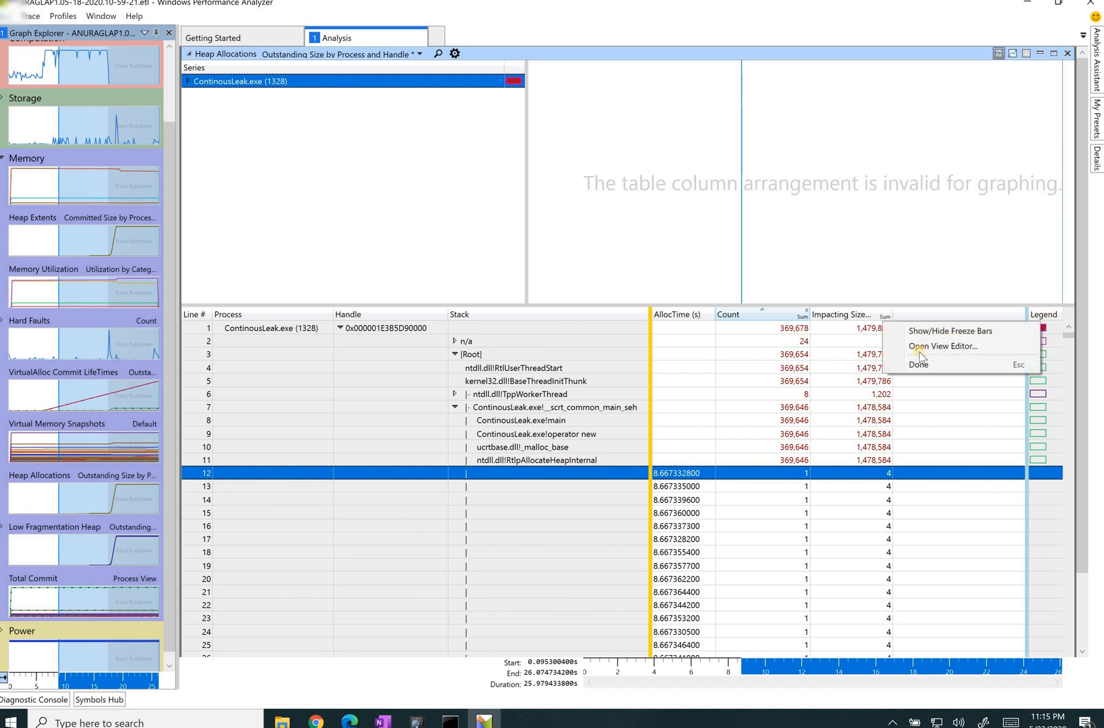
right_click(957, 314)
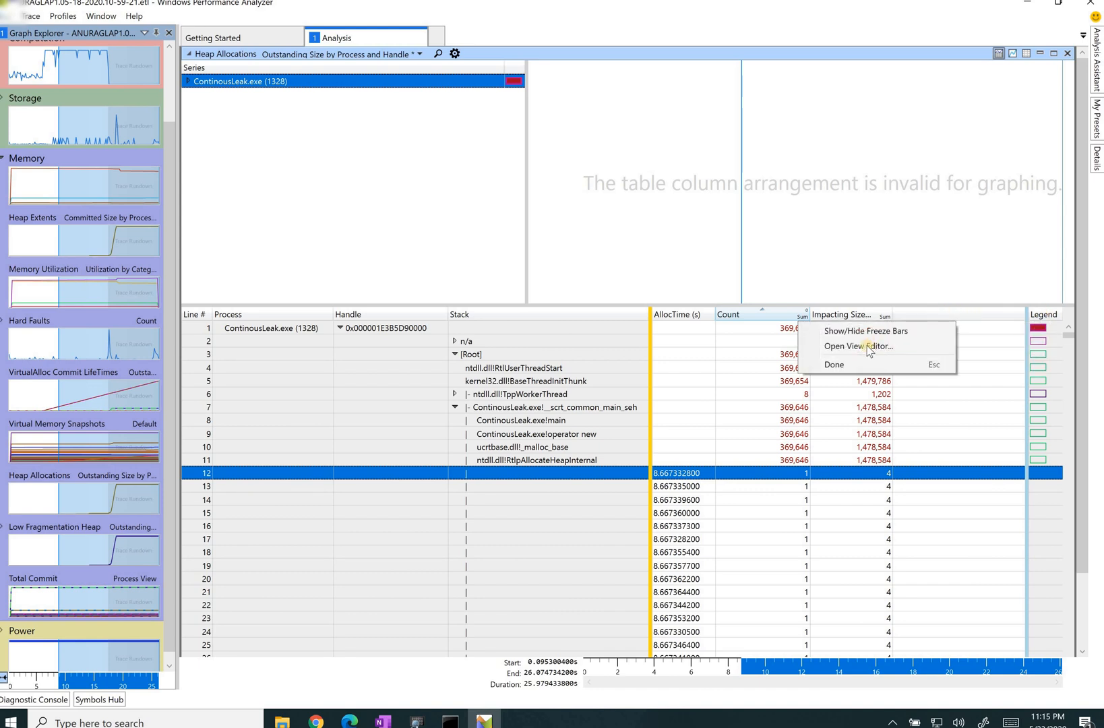
right_click(600, 314)
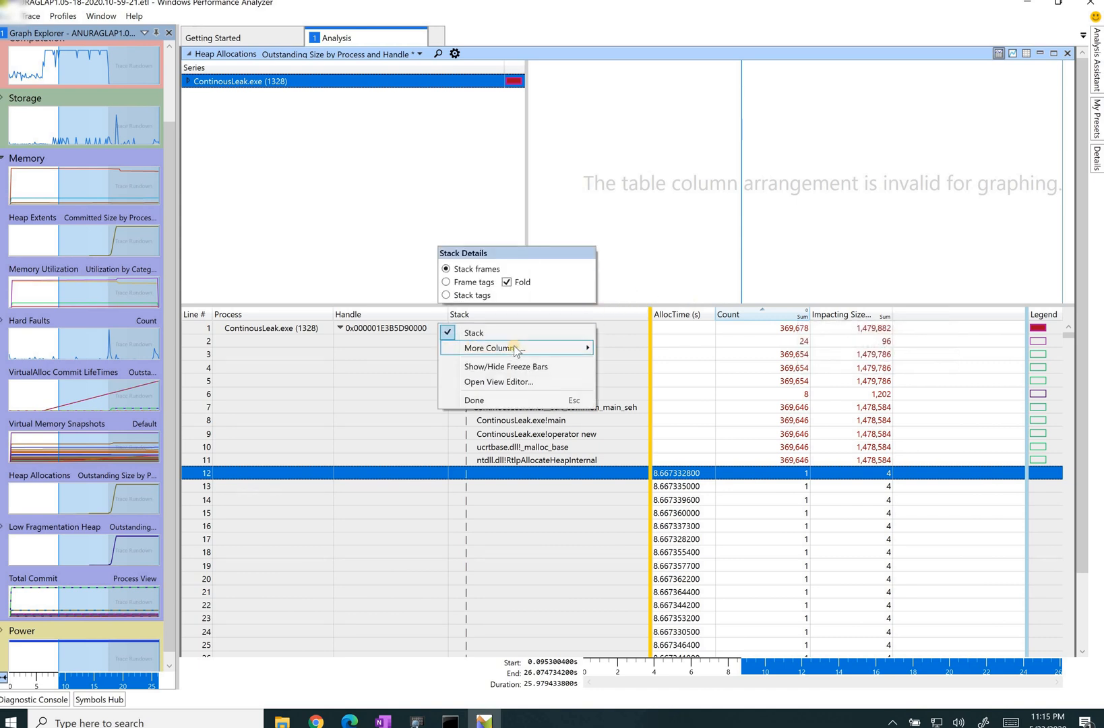
mouse_move(509, 353)
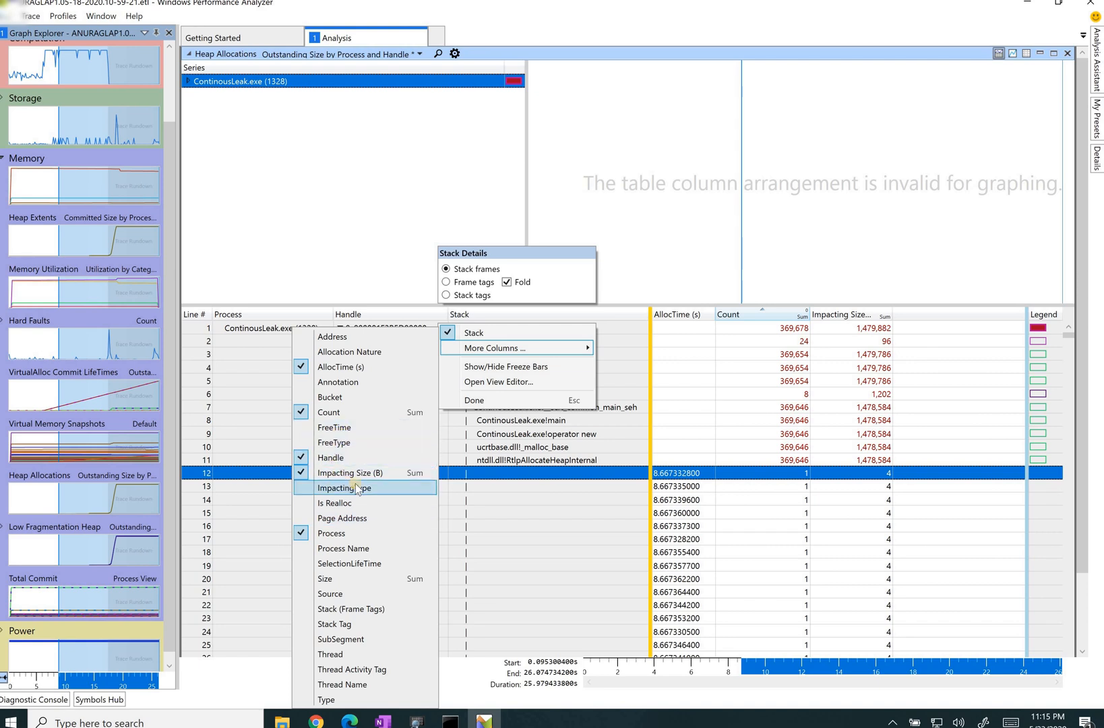
click(360, 581)
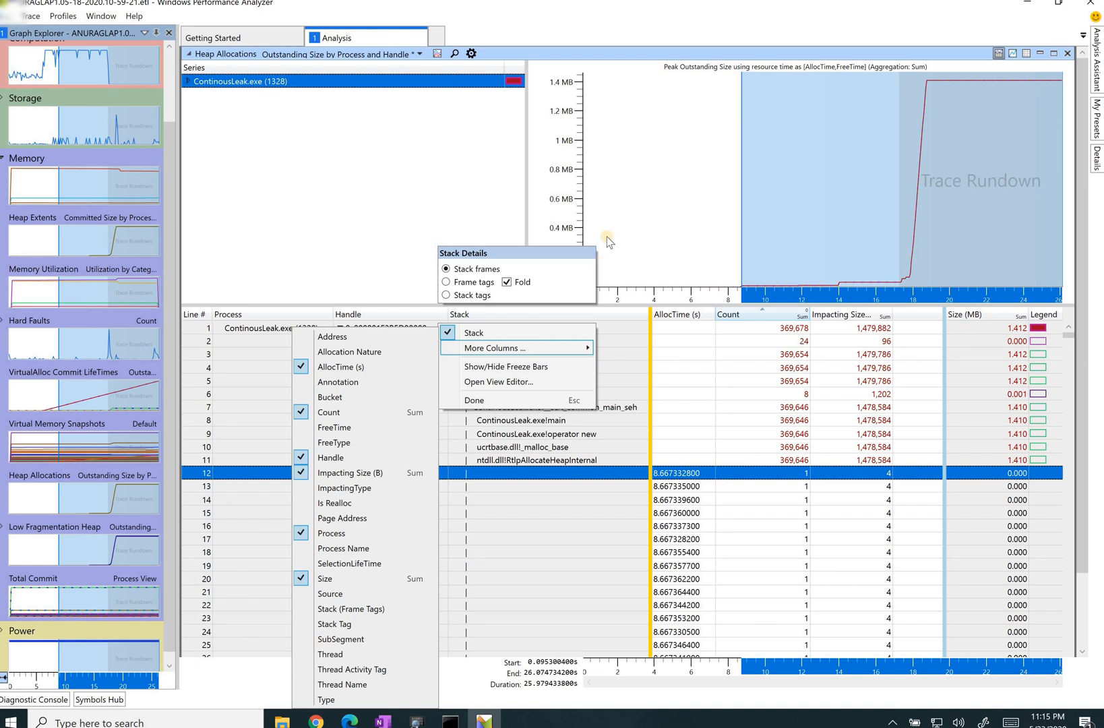
Clear the time selection, and move the Size column out of the graphed area and back into it.
click(789, 294)
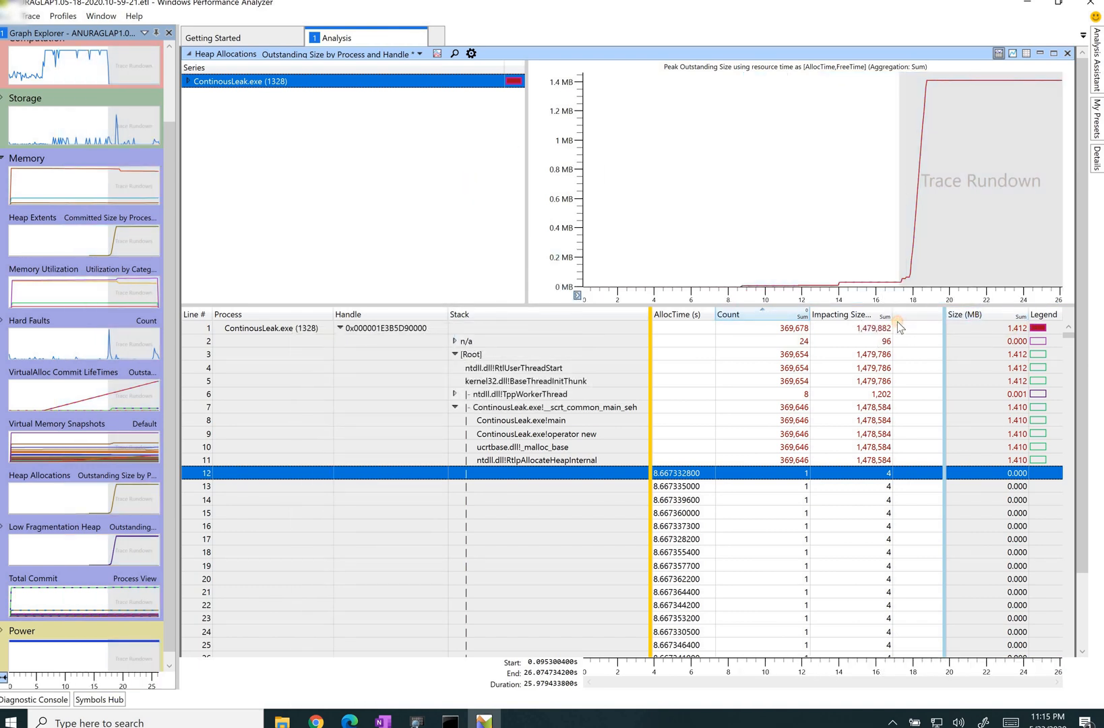
drag(905, 312, 903, 311)
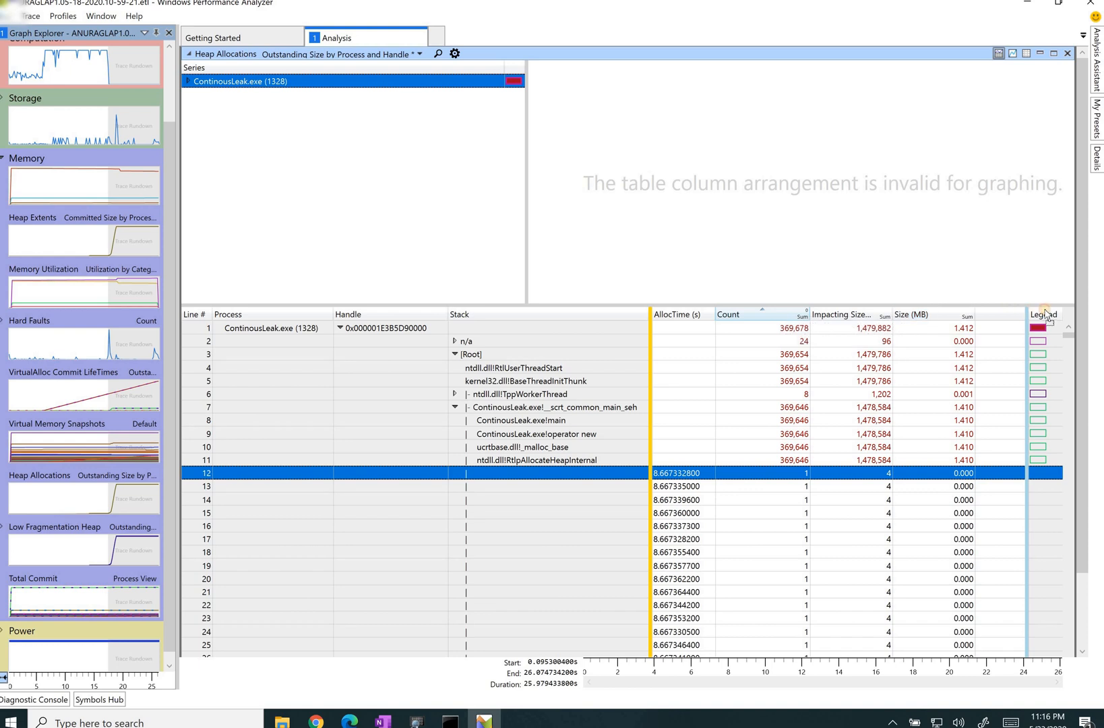
drag(1046, 312, 1041, 313)
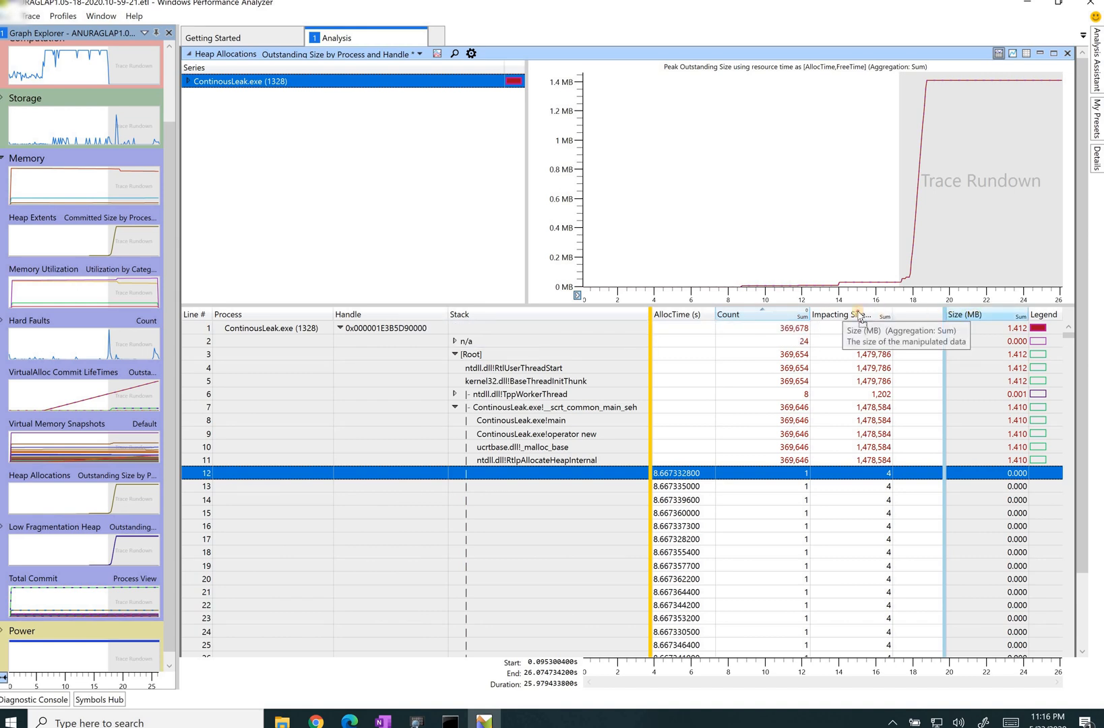
Graph the Count column in place of Size, and restore Size as the graphed column with Count following Impacting Size.
drag(764, 314, 1052, 324)
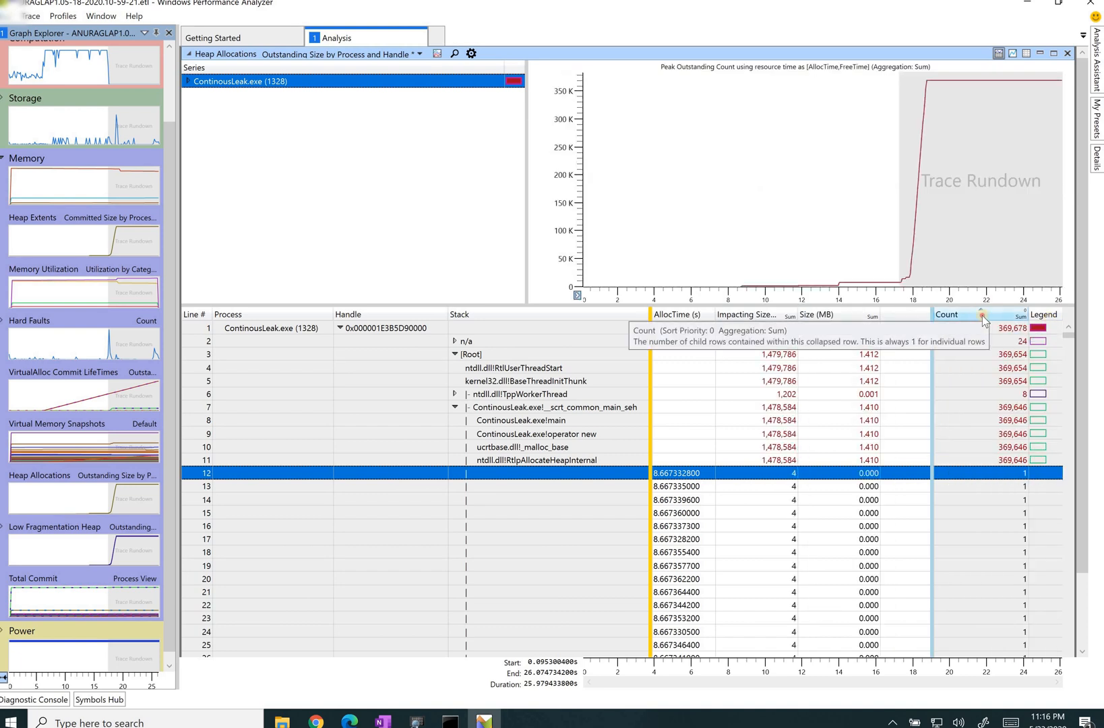
drag(984, 315, 913, 325)
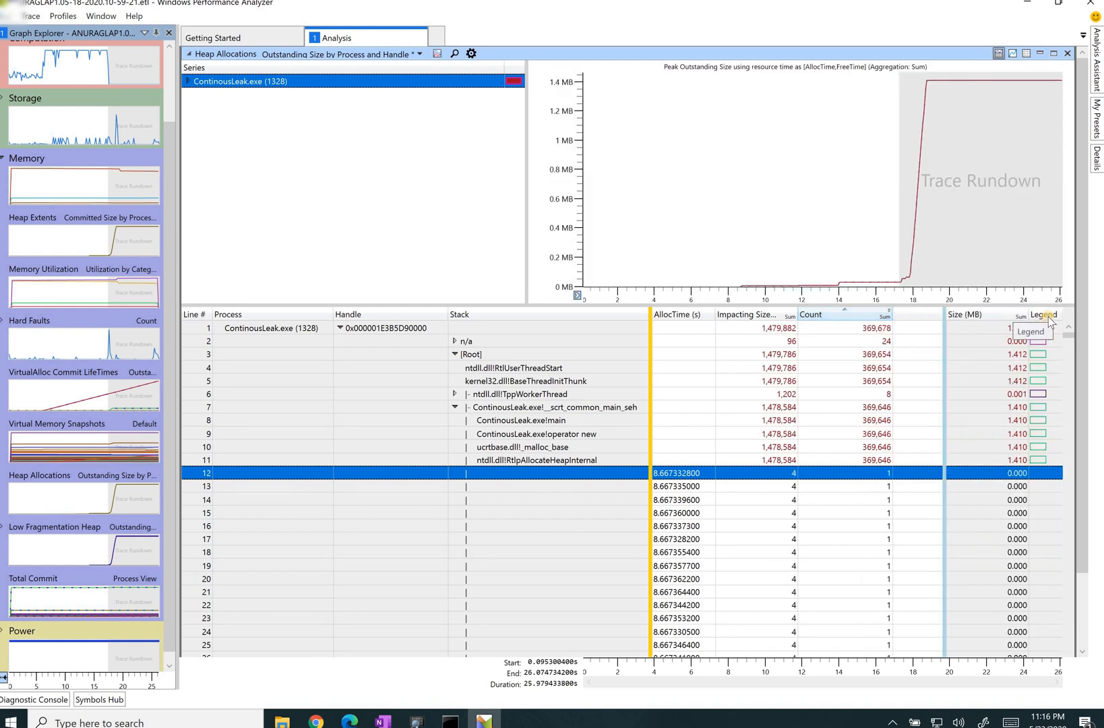
Highlight the allocation time range of ntdll.dll!RtlpAllocateHeapInternal, and examine the graph's steep rise against one individual allocation.
click(560, 462)
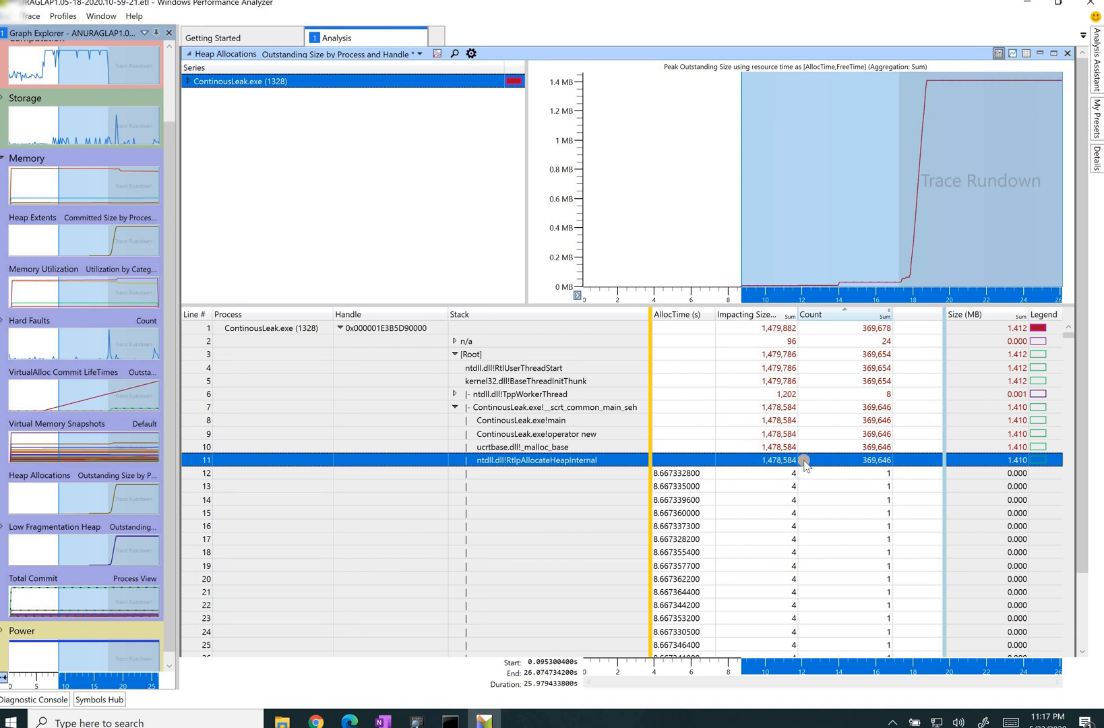
click(860, 499)
mouse_move(916, 250)
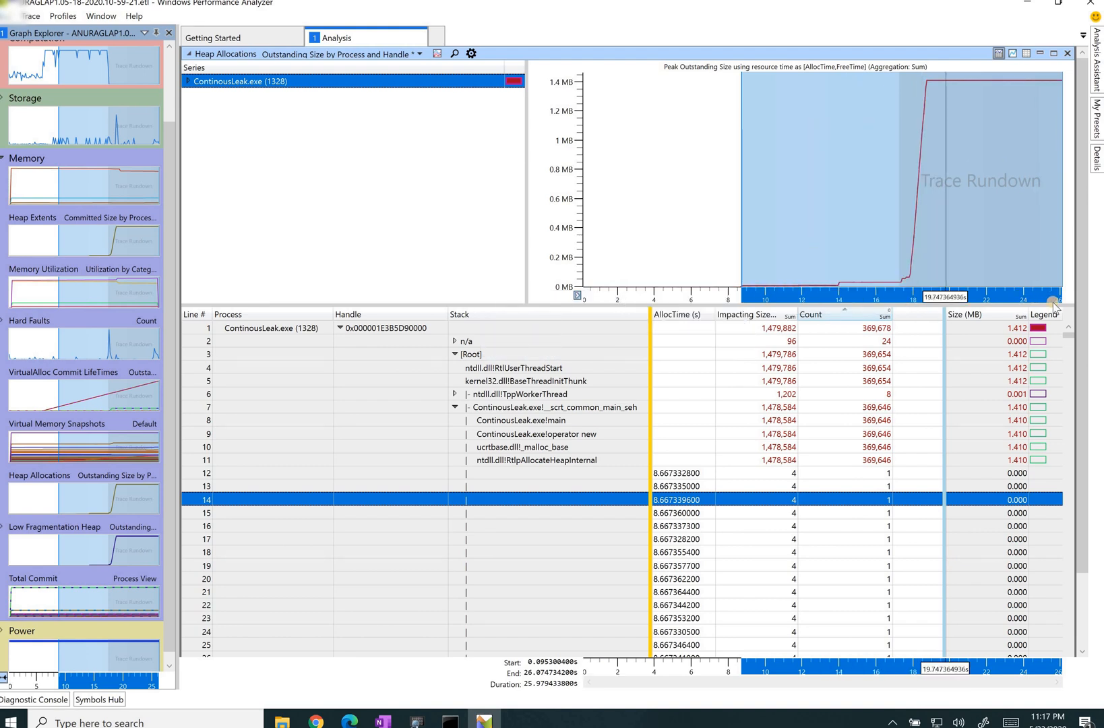
mouse_move(919, 198)
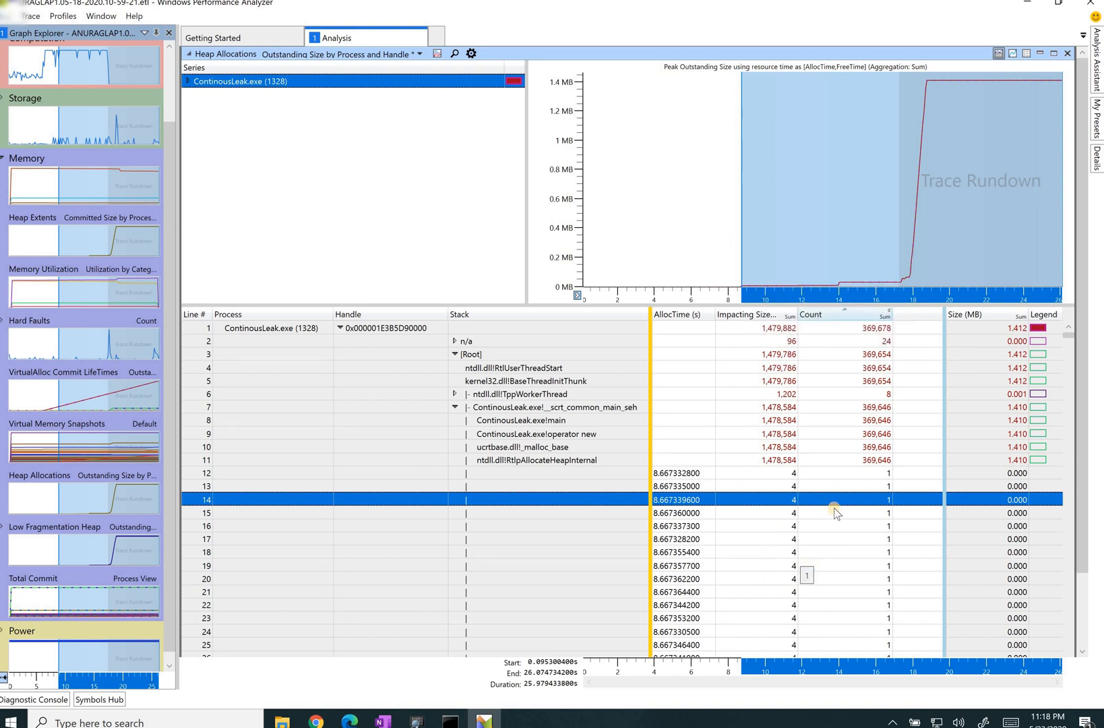
Compare the impacting size and count of the first two individual allocations under ntdll.dll!RtlpAllocateHeapInternal.
click(775, 475)
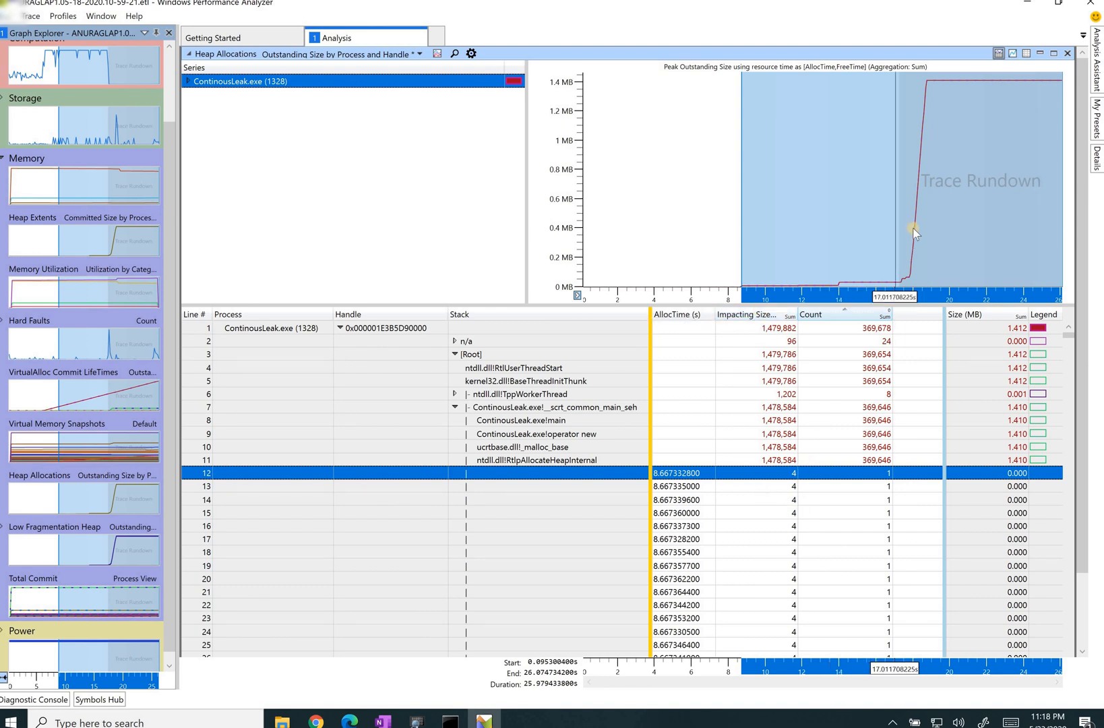
click(759, 487)
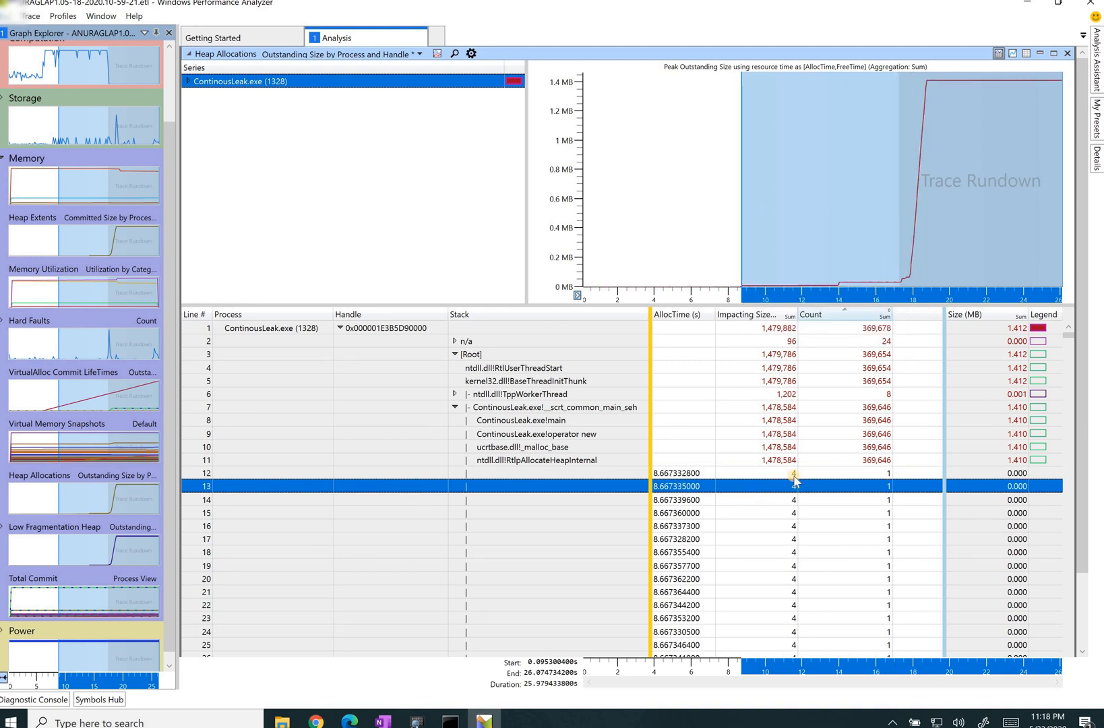
click(793, 474)
click(766, 490)
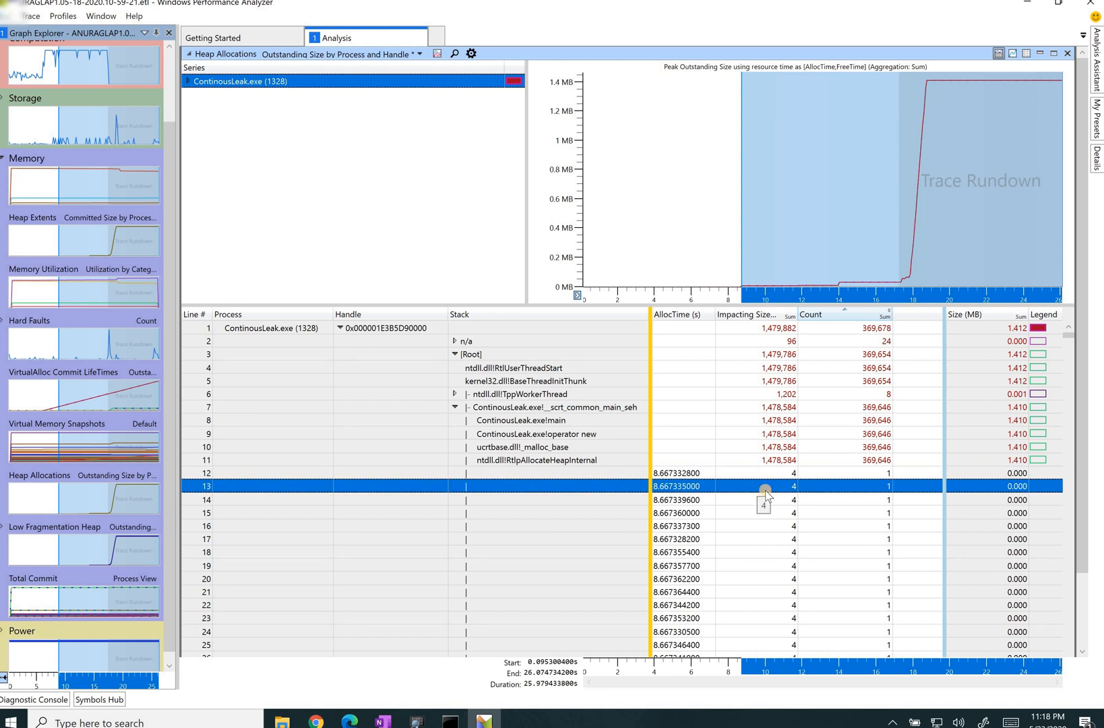
click(765, 473)
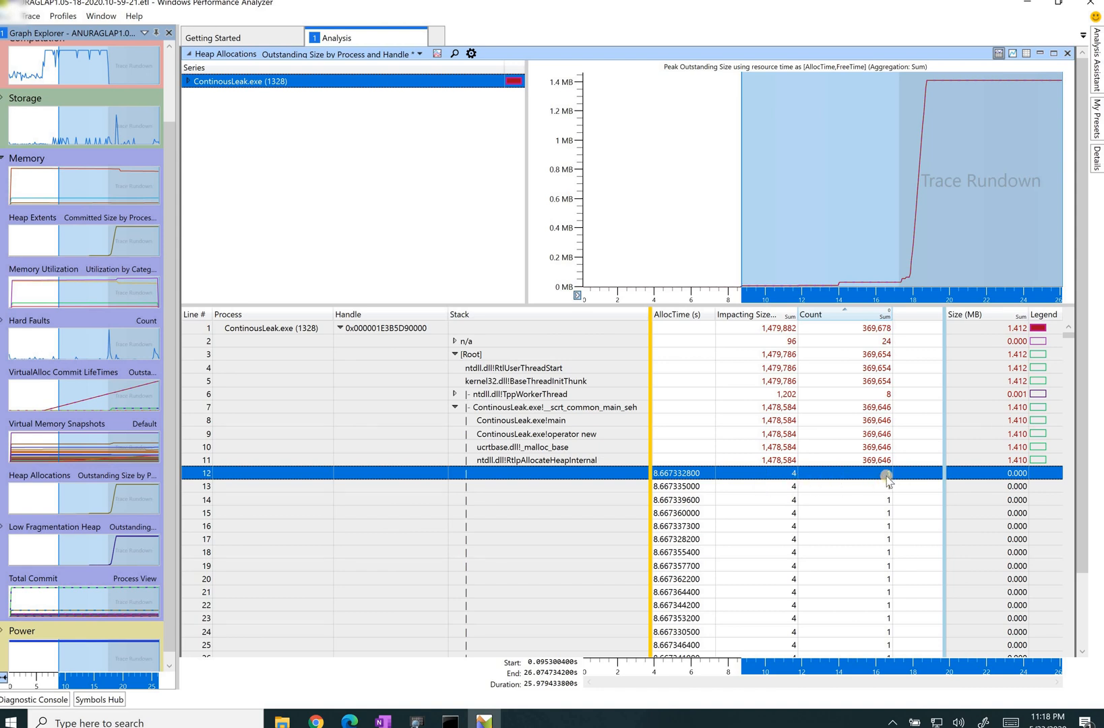
Compare the allocation times of the first individual allocations with their impacting sizes and counts.
click(678, 485)
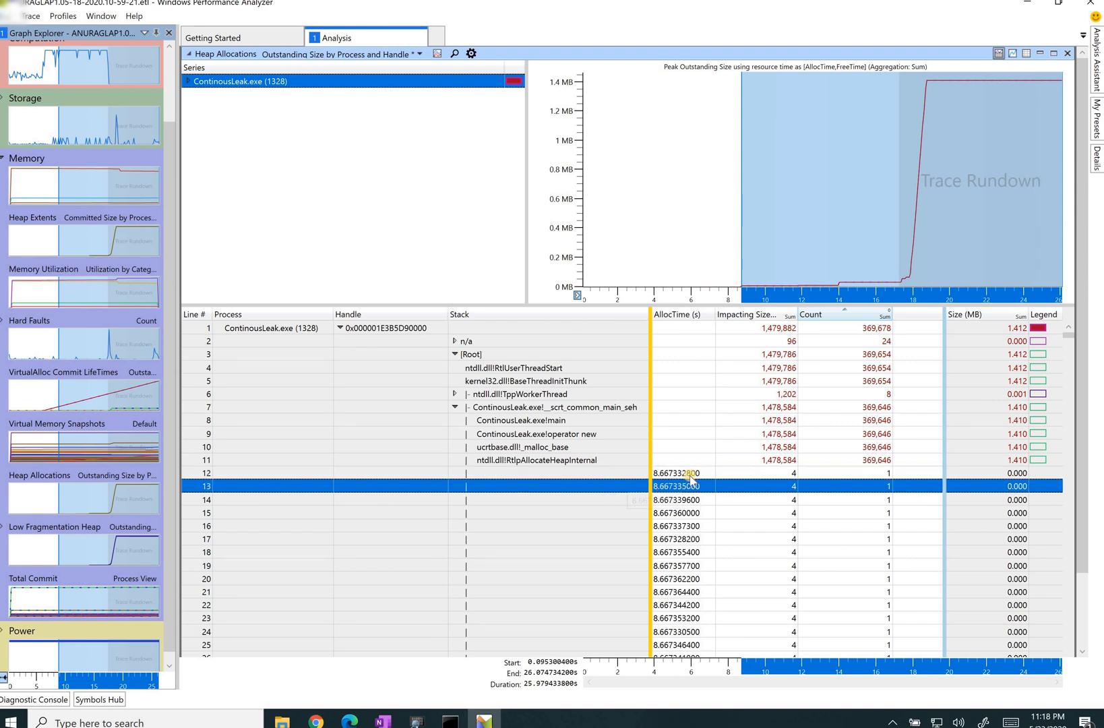
click(692, 476)
click(707, 486)
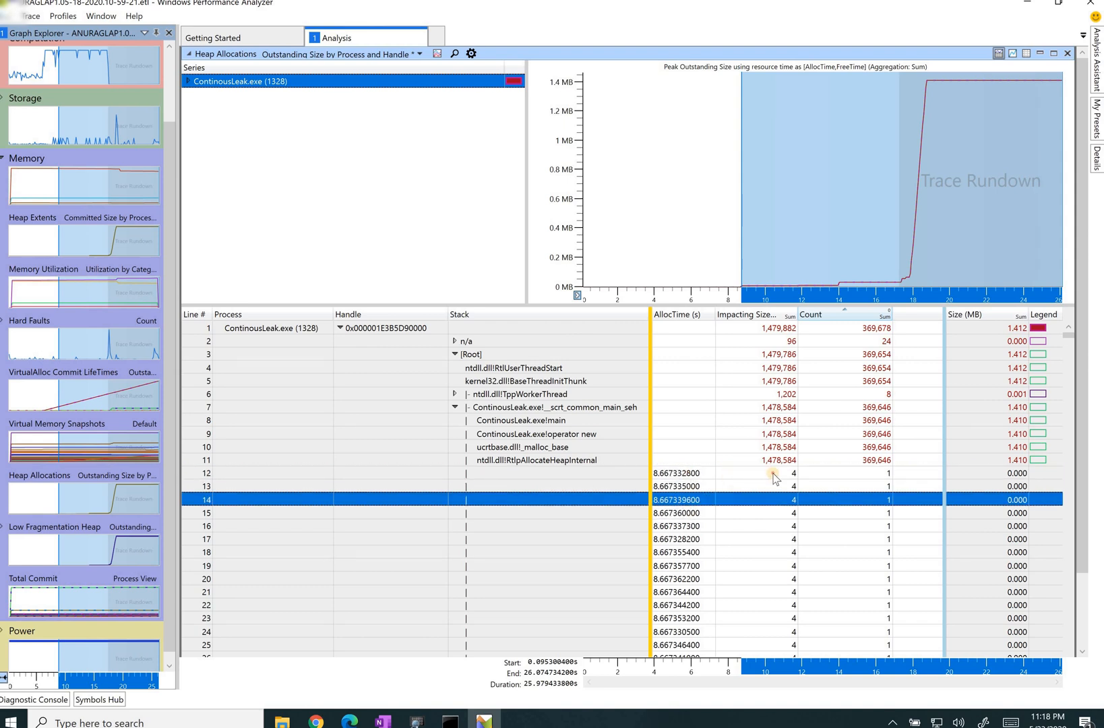
click(771, 474)
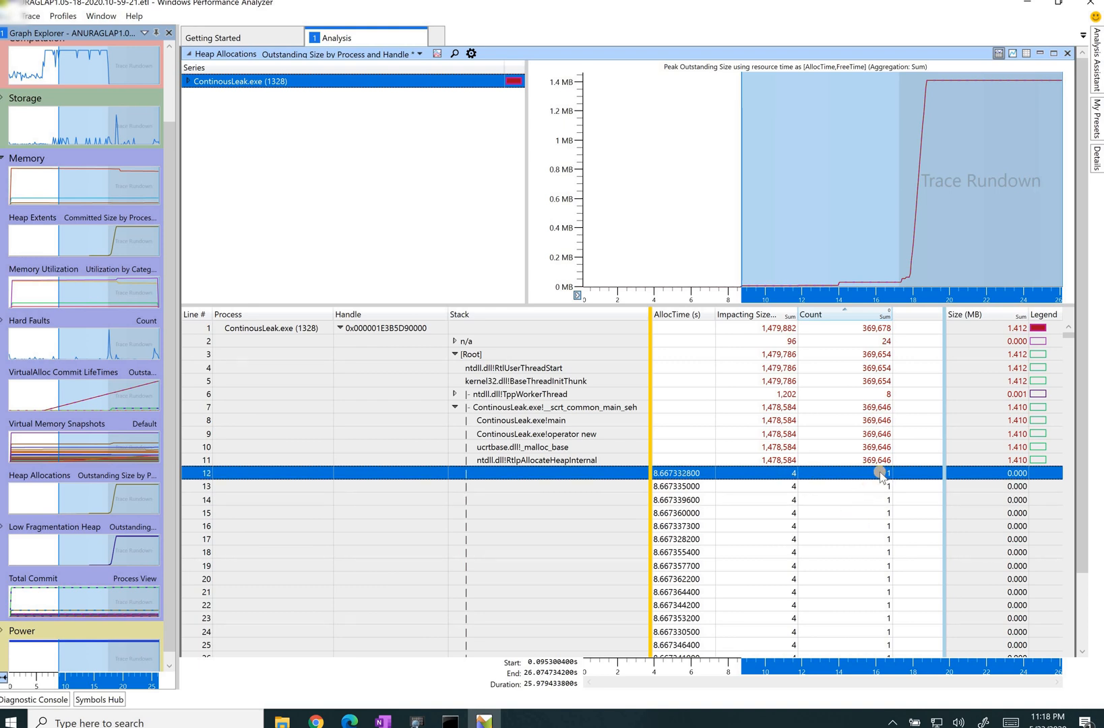
click(767, 486)
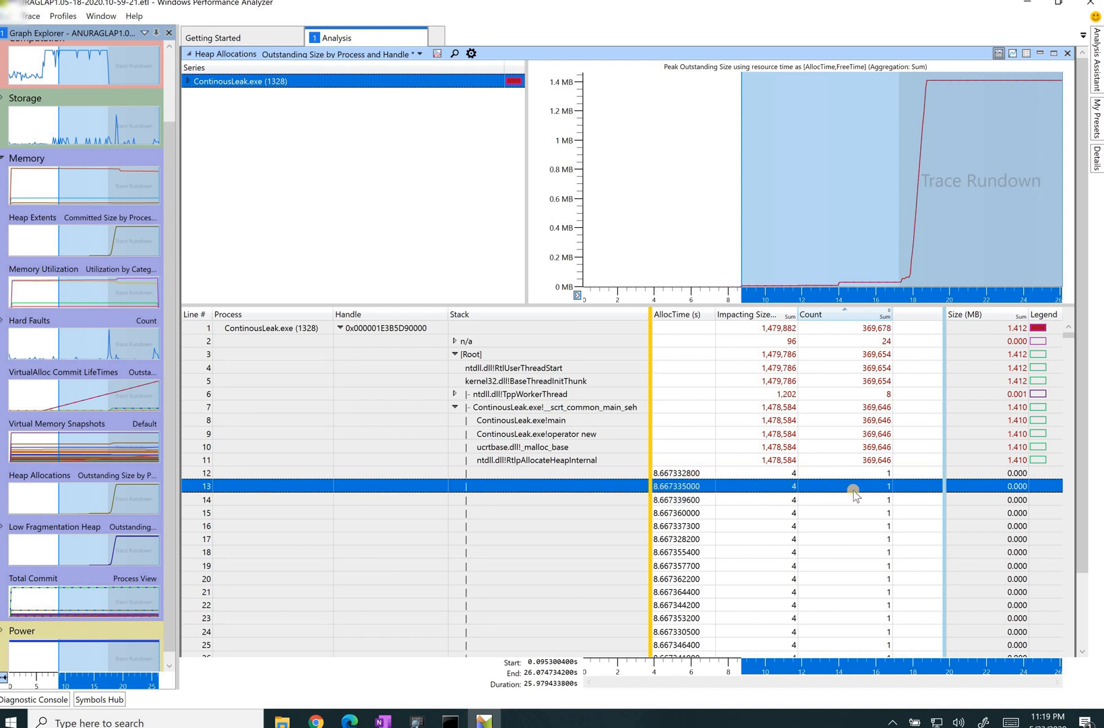
Step through the individual allocations from line 16 to line 19 of the table.
click(822, 525)
key(Down)
key(Down)
key(Down)
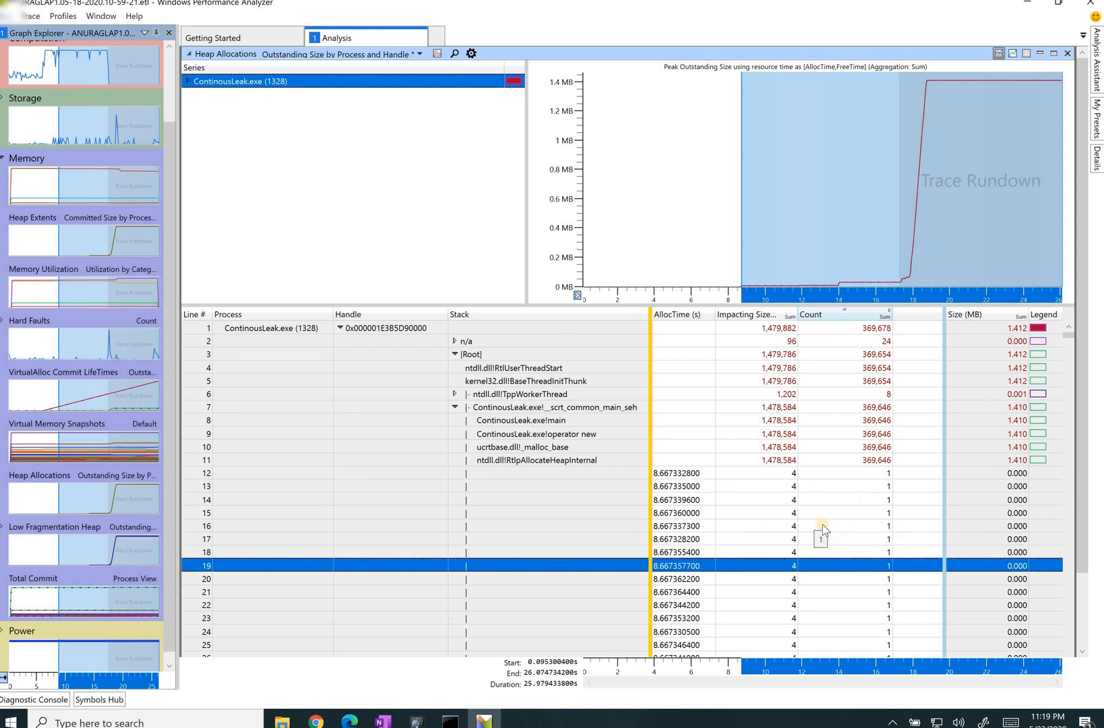
Step through the individual allocations from line 20 to line 30 of the table.
key(Down)
key(Down)
key(Down)
key(Down)
key(Down)
key(Down)
key(Down)
key(Down)
key(Down)
key(Down)
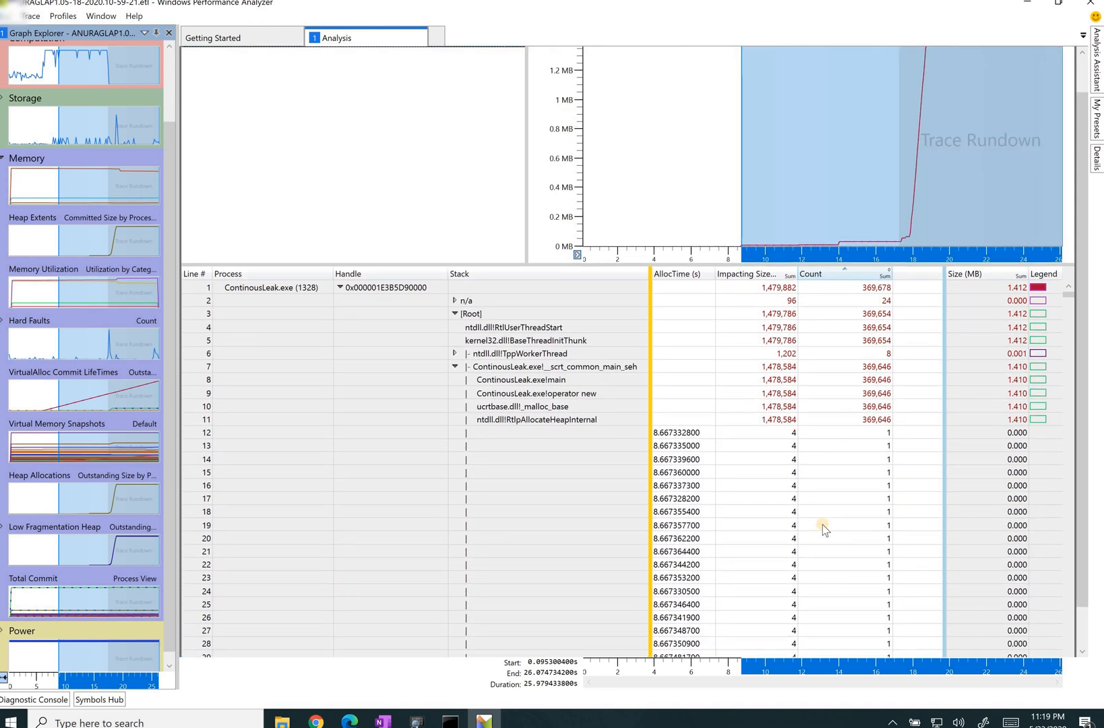
key(Down)
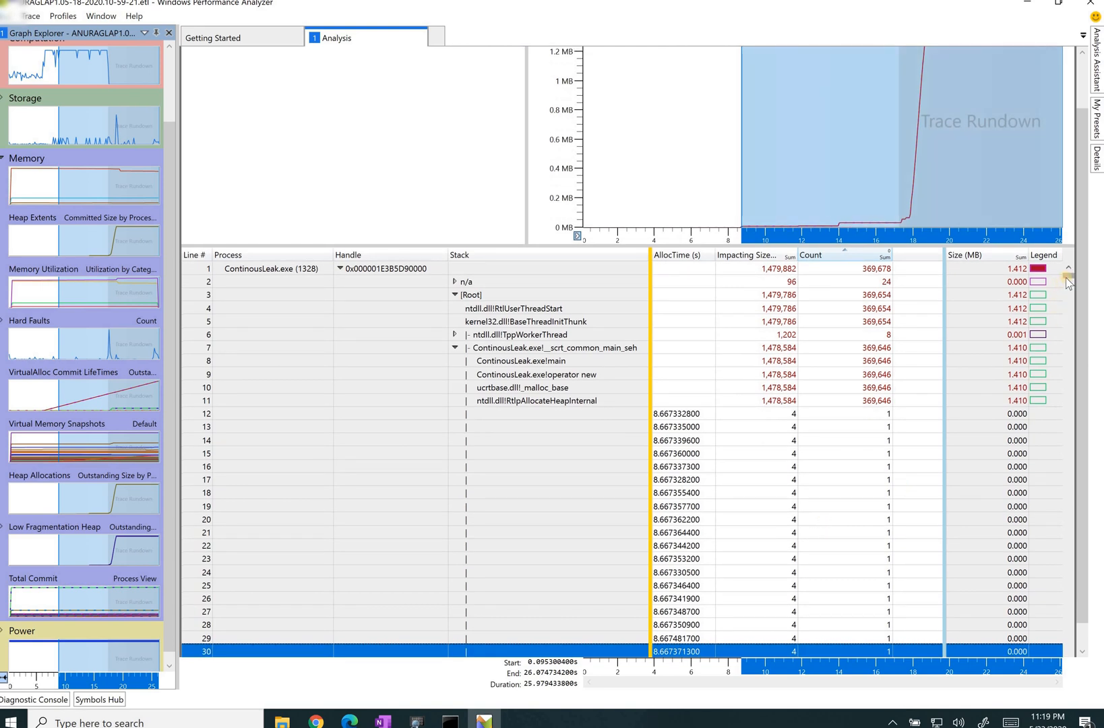
Jump ahead to the allocation at line 20530 and step back through the rows to line 20510.
drag(1068, 283, 1068, 303)
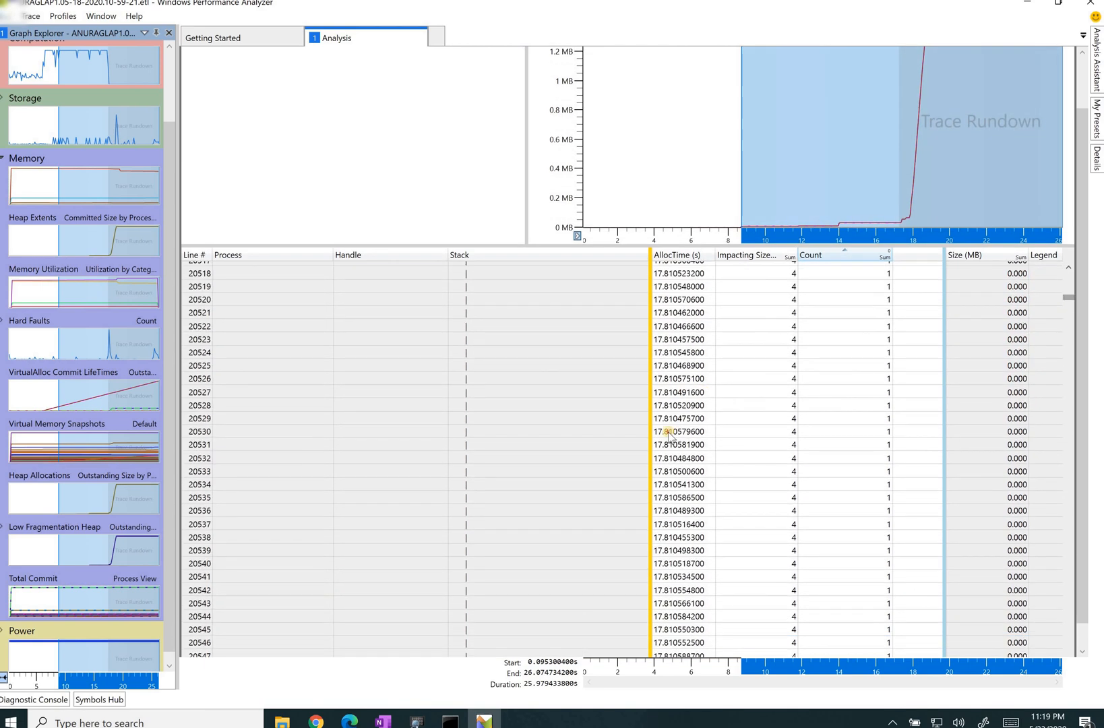
click(670, 435)
key(Up)
key(Up)
key(Up)
key(Up)
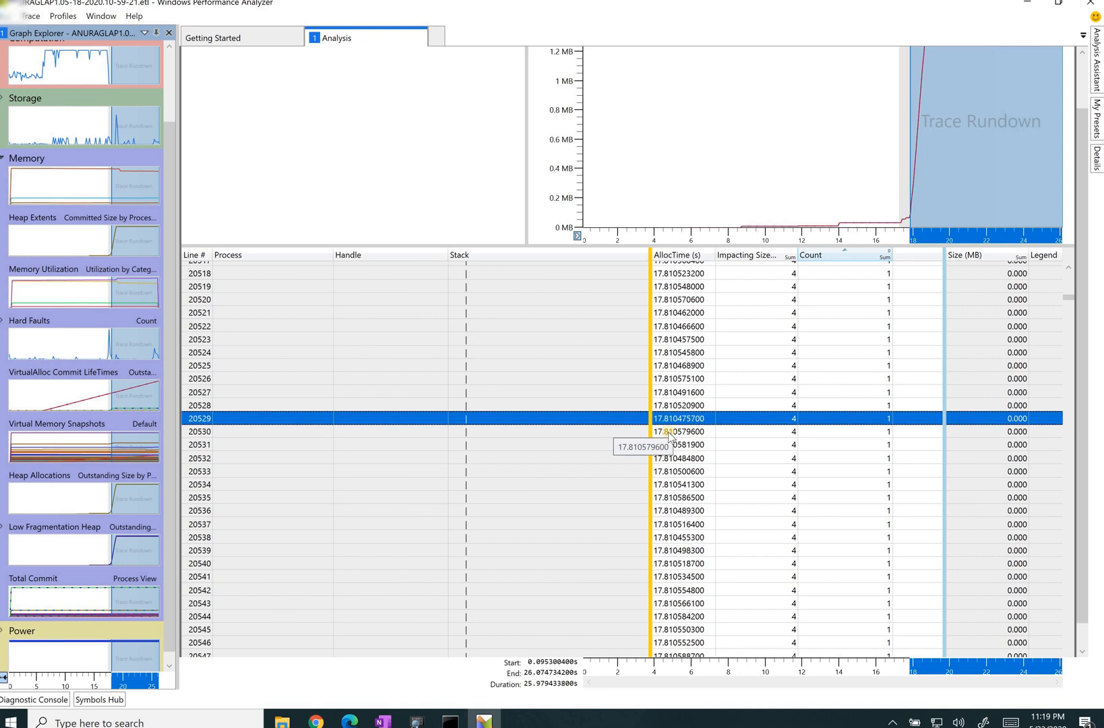
key(Up)
key(Up)
key(Up)
key(Up)
key(Up)
key(Up)
key(Up)
key(Up)
key(Up)
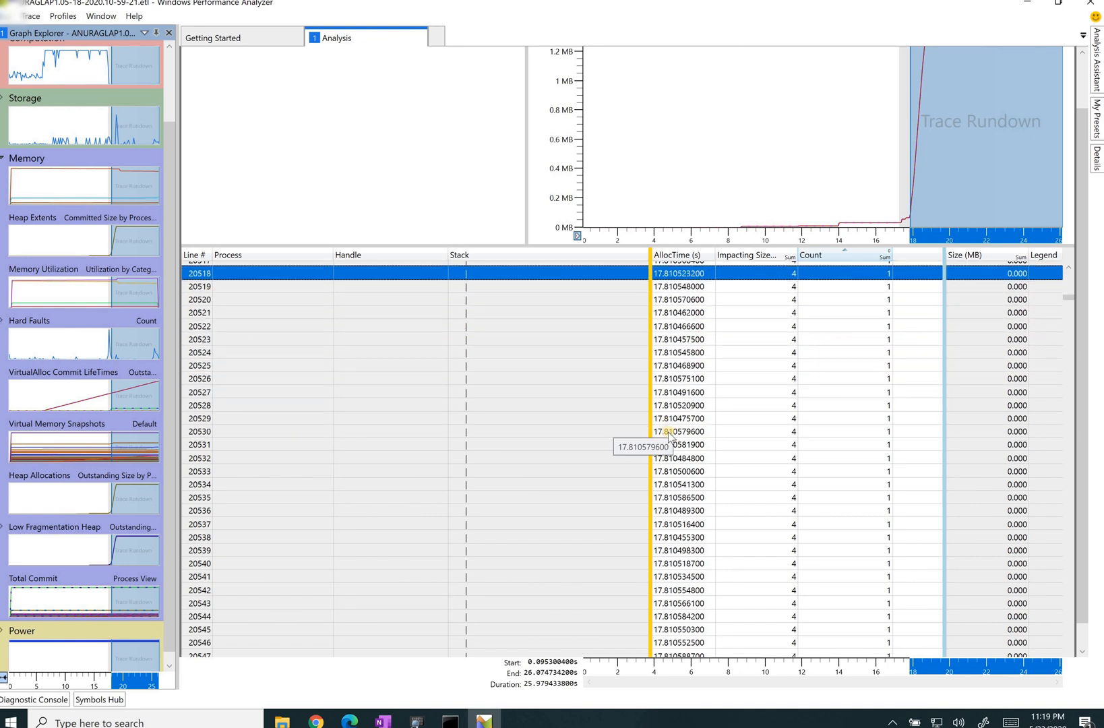
key(Up)
key(Up)
key(Up)
key(Up)
key(Up)
key(Up)
key(Up)
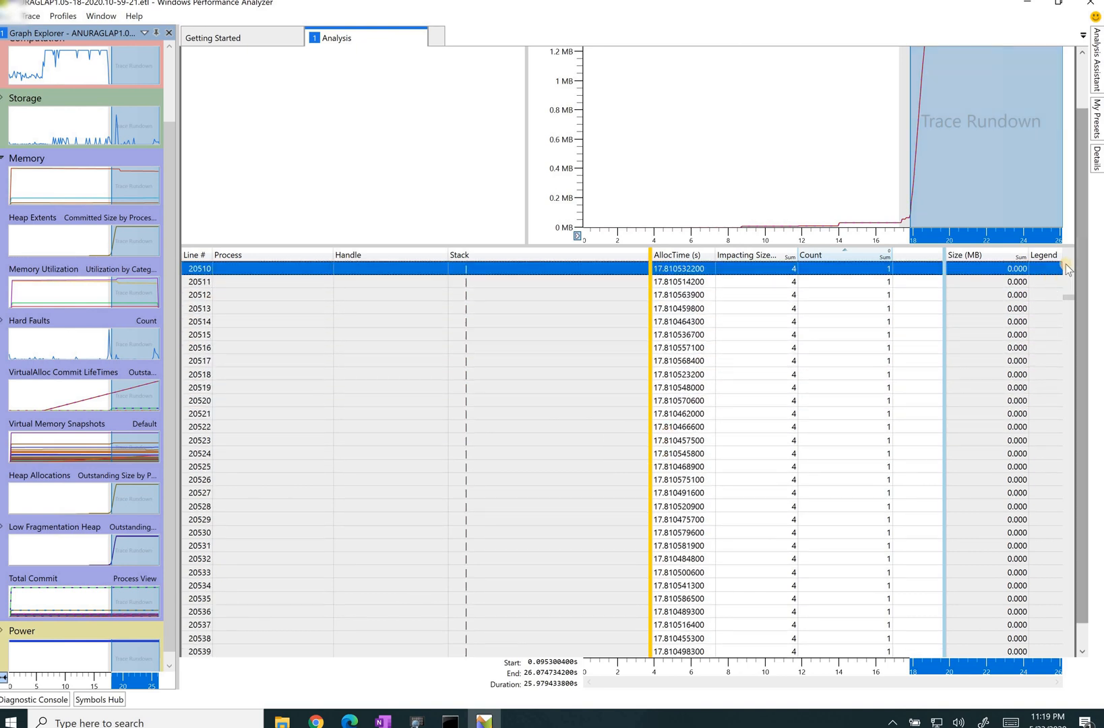
Select the allocations from line 20505 through line 20511 and compare their allocation times with the steep rise in the graph.
scroll(1066, 268, up, 4)
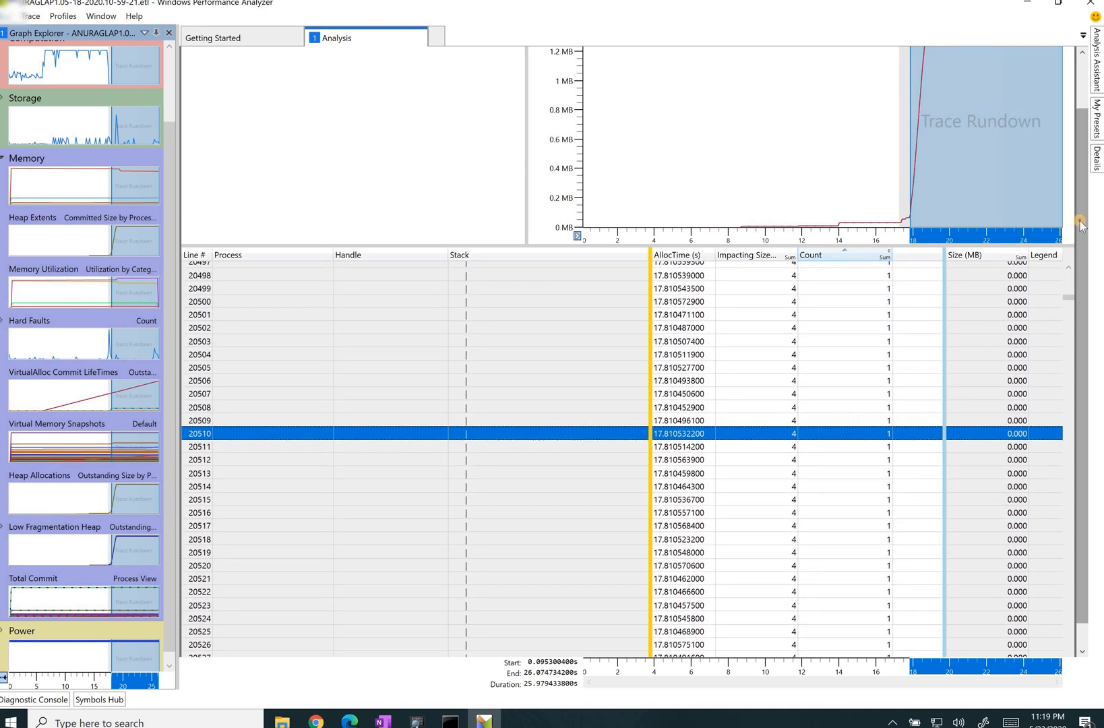
drag(1080, 198, 1081, 183)
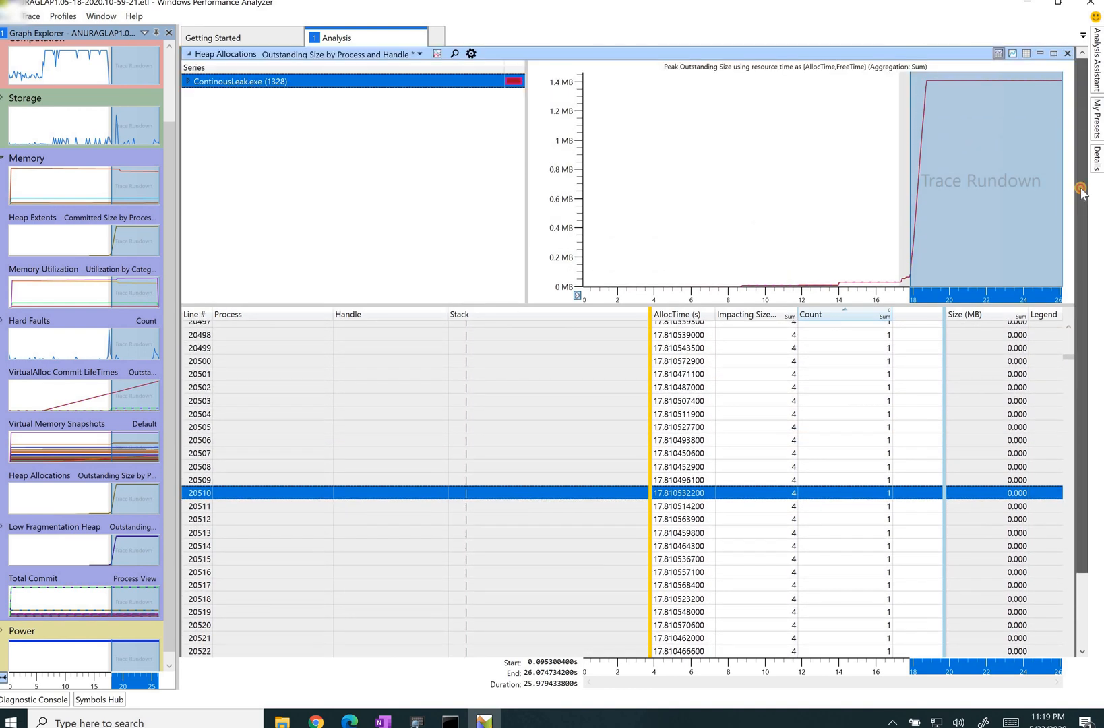
click(710, 429)
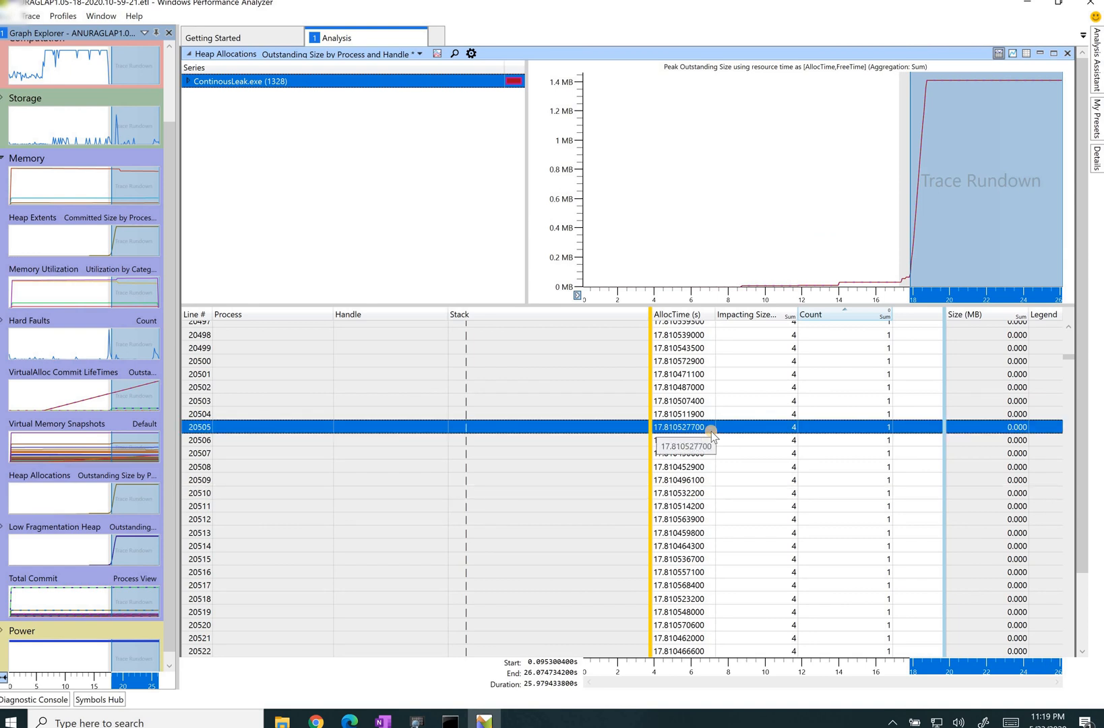
key(shift+Down)
key(shift+Down)
key(shift+Down)
key(shift+Down)
key(shift+Down)
key(shift+Down)
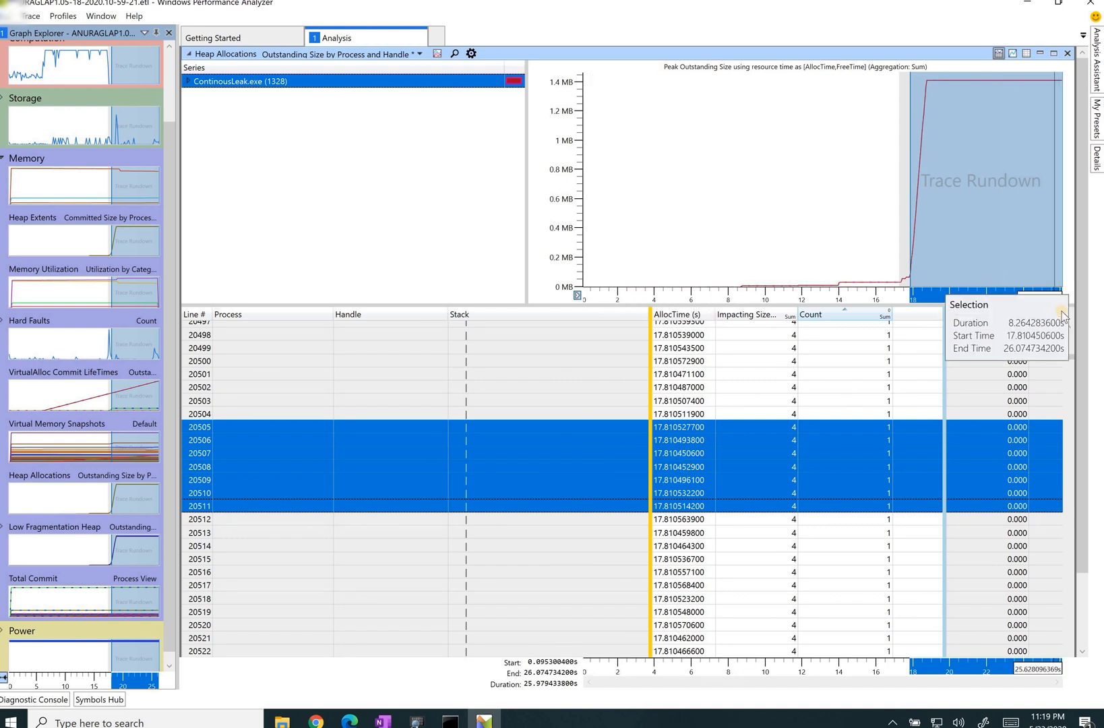
right_click(687, 441)
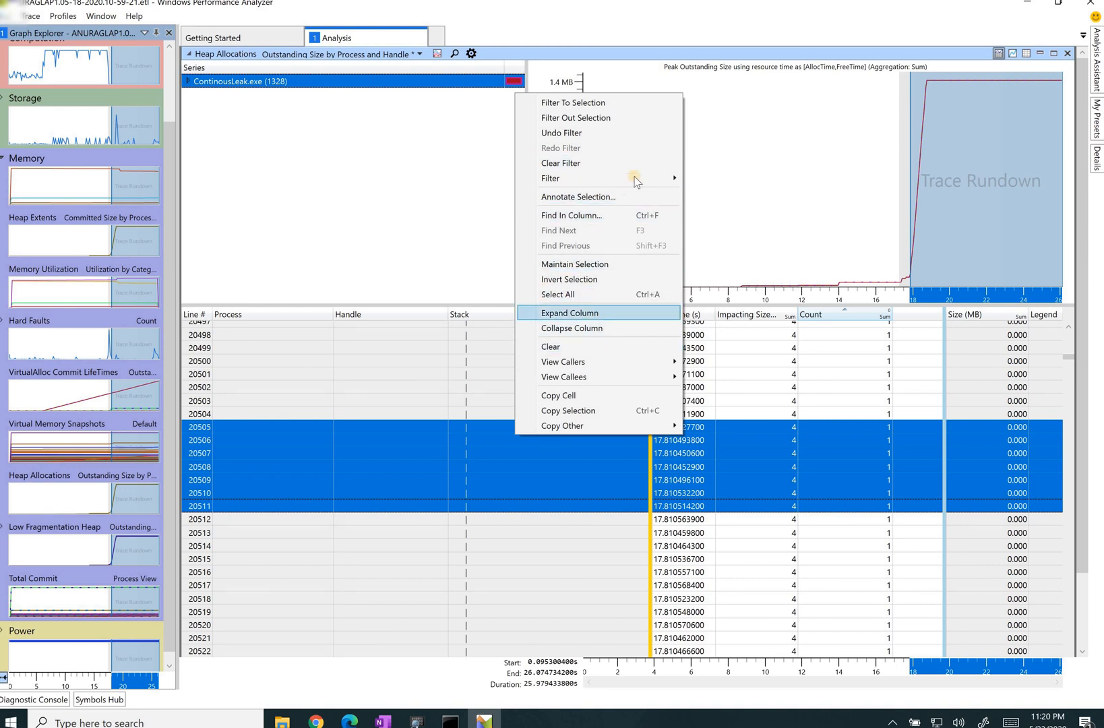
mouse_move(635, 179)
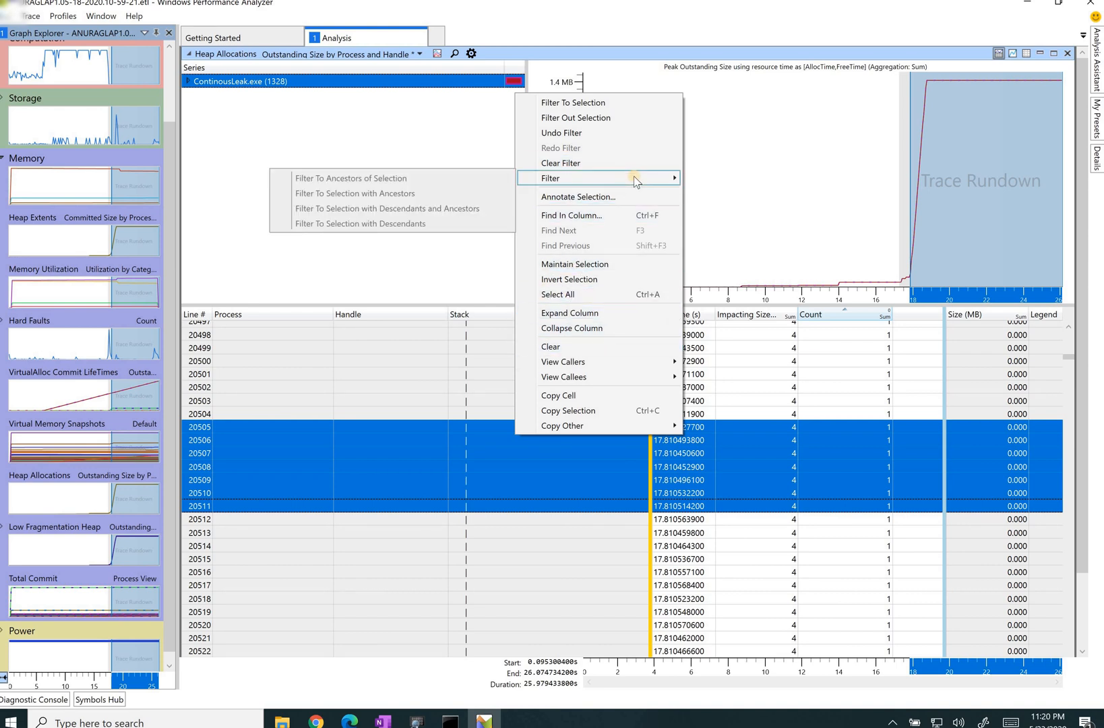
click(927, 177)
Zoom the Heap Allocations graph to the steep rise between about 18.054 s and 18.389 s.
mouse_move(914, 177)
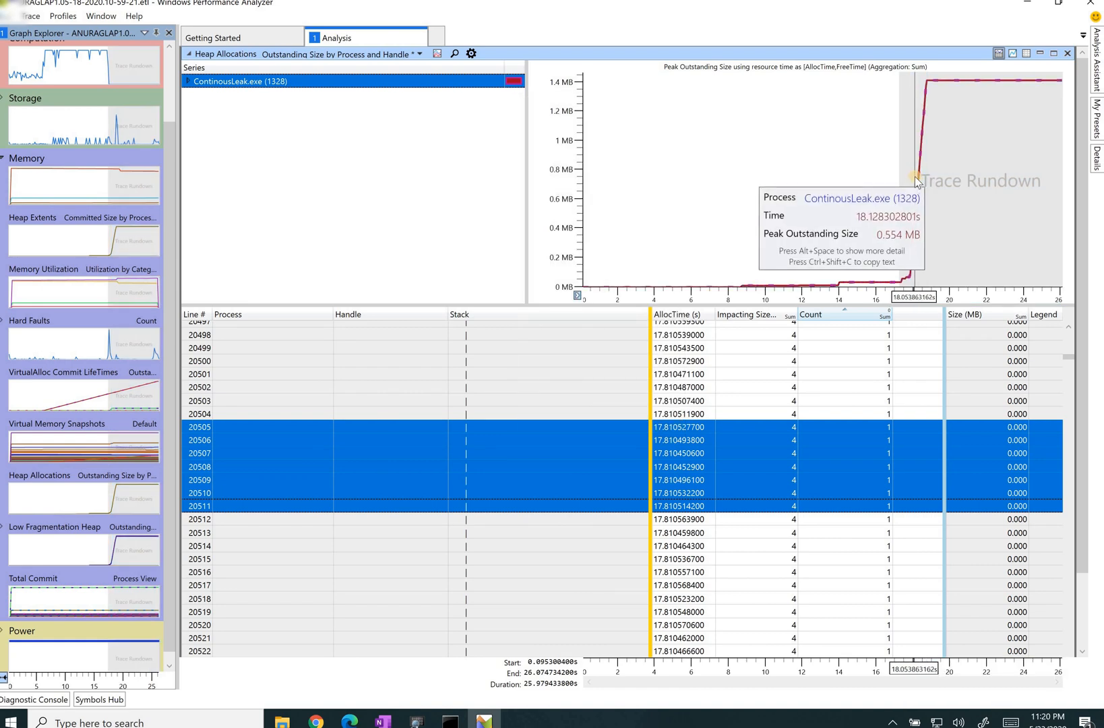
drag(921, 181, 914, 179)
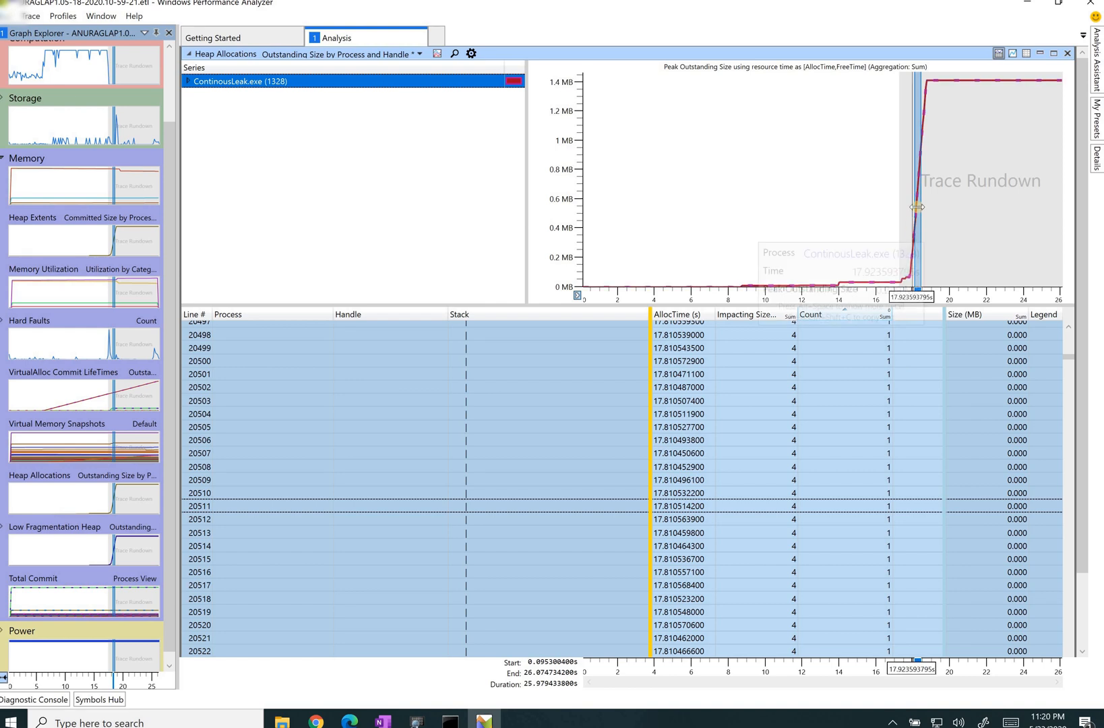
mouse_move(918, 143)
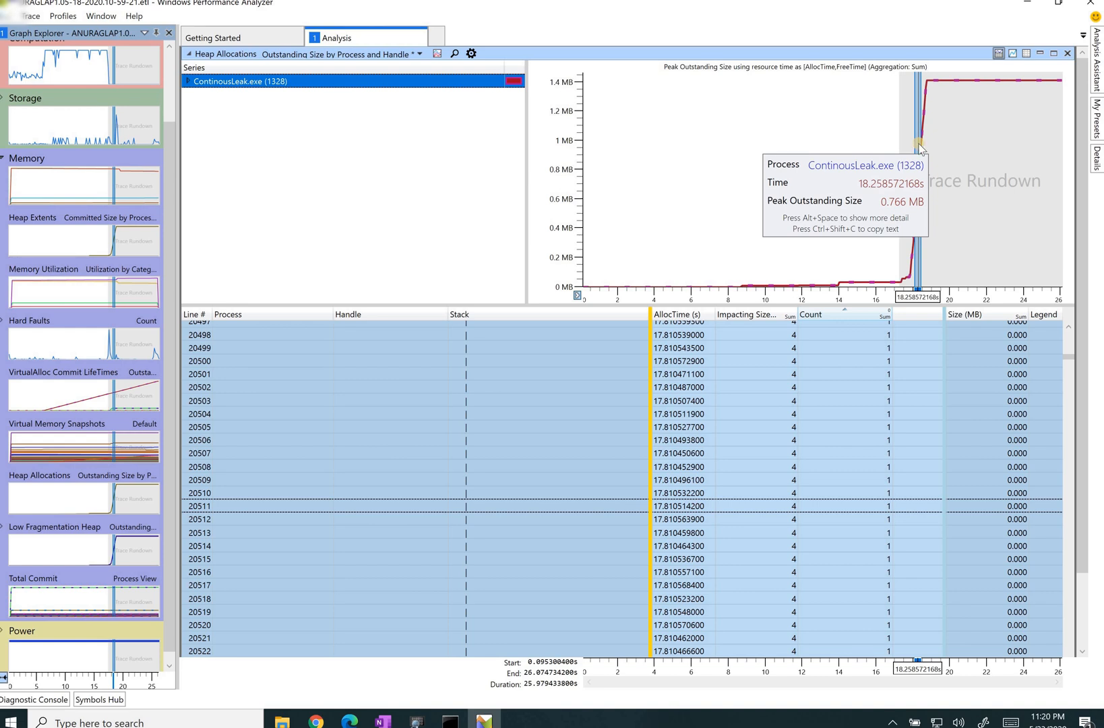
right_click(919, 145)
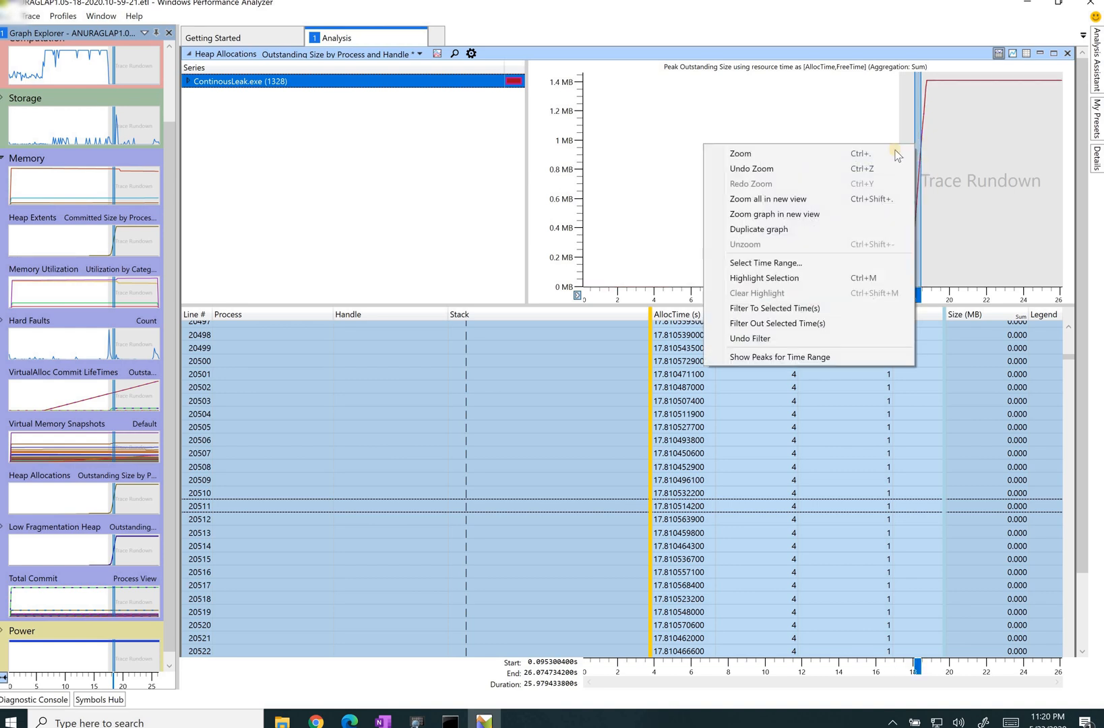
click(854, 155)
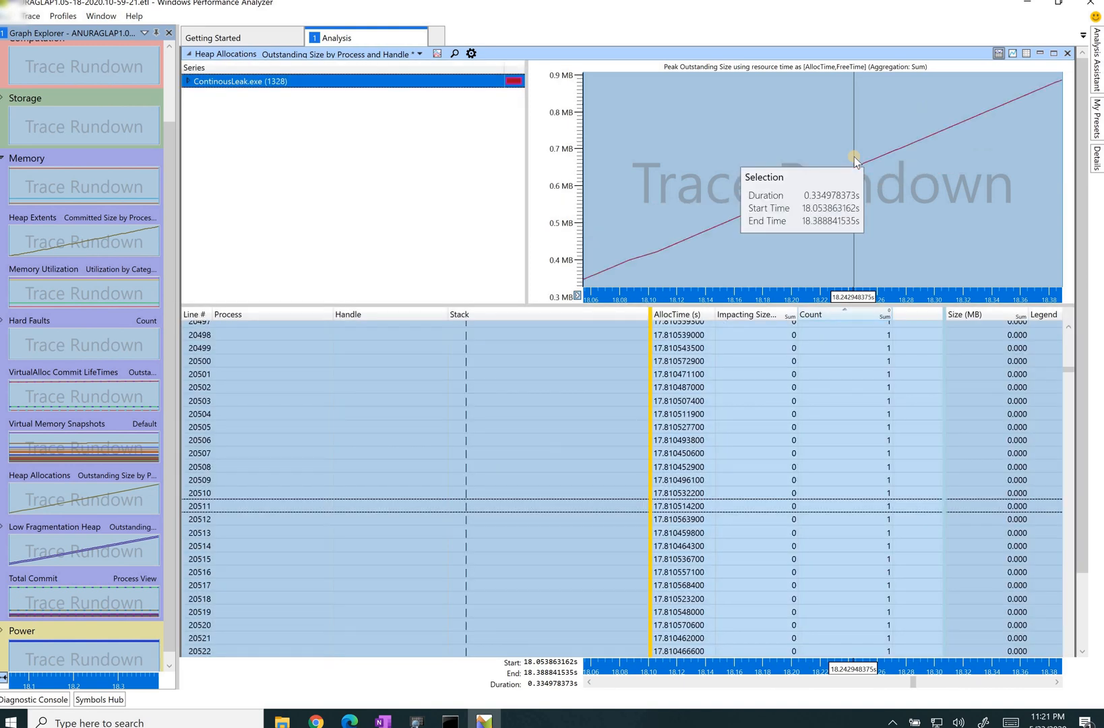
Examine the impacting sizes at lines 20507 and 20501 and of each allocation from line 20509 to line 20548.
click(734, 452)
click(724, 376)
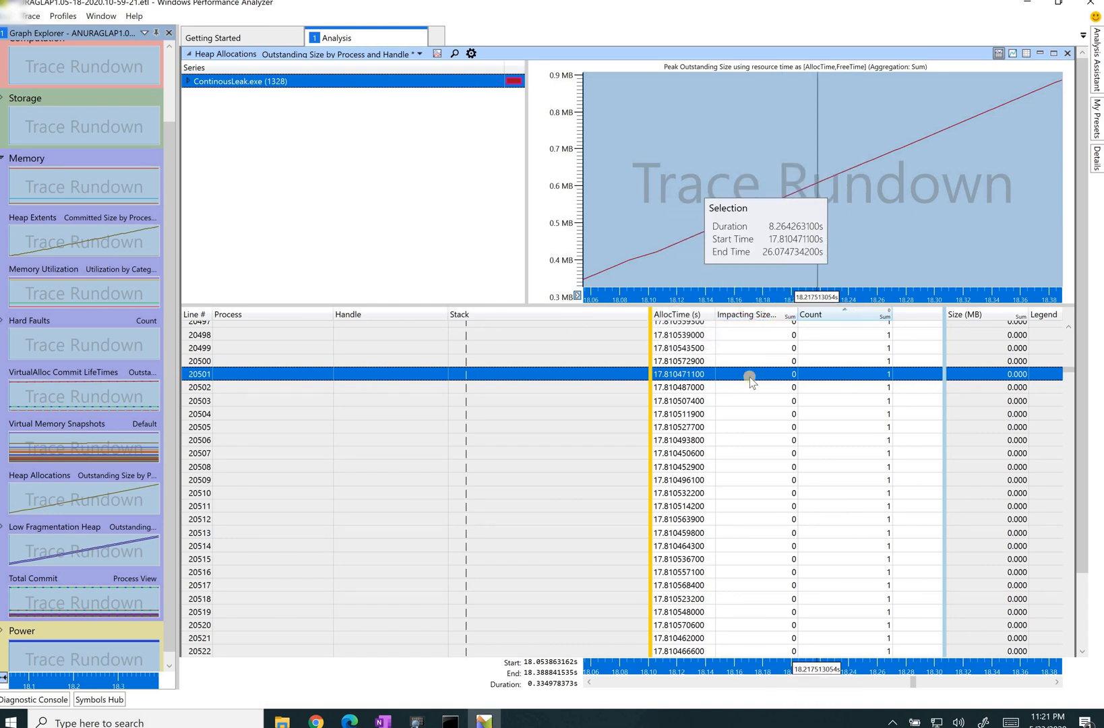
click(738, 480)
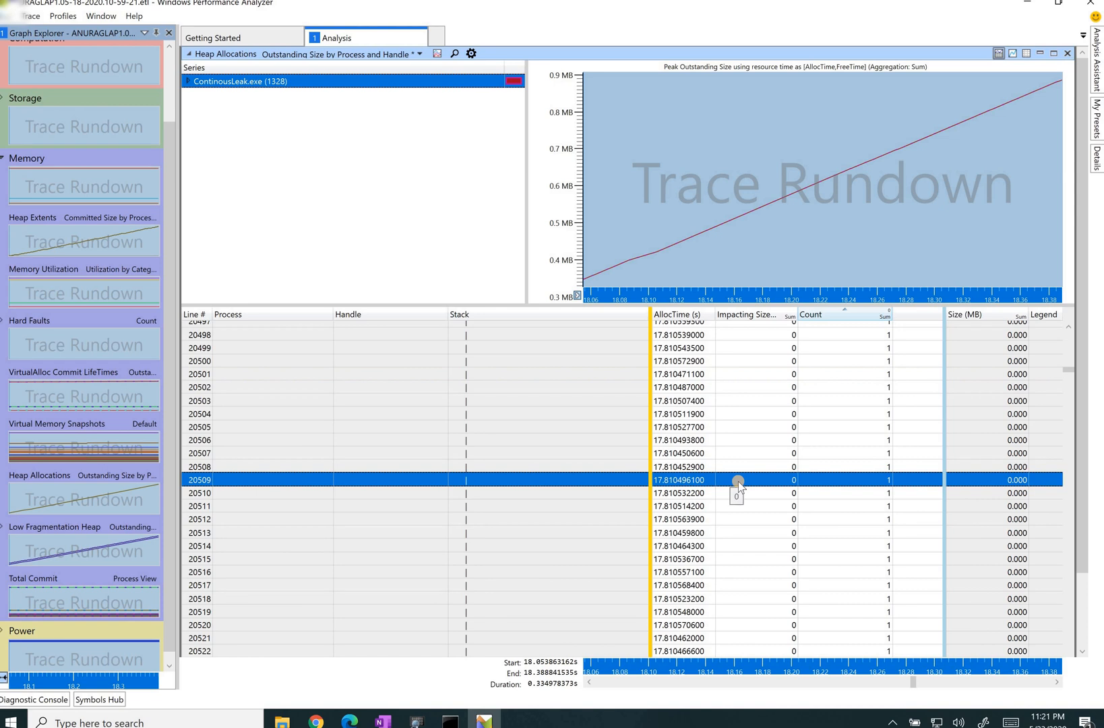
key(Down)
key(Down)
key(Down)
key(Down)
key(Down)
key(Down)
key(Down)
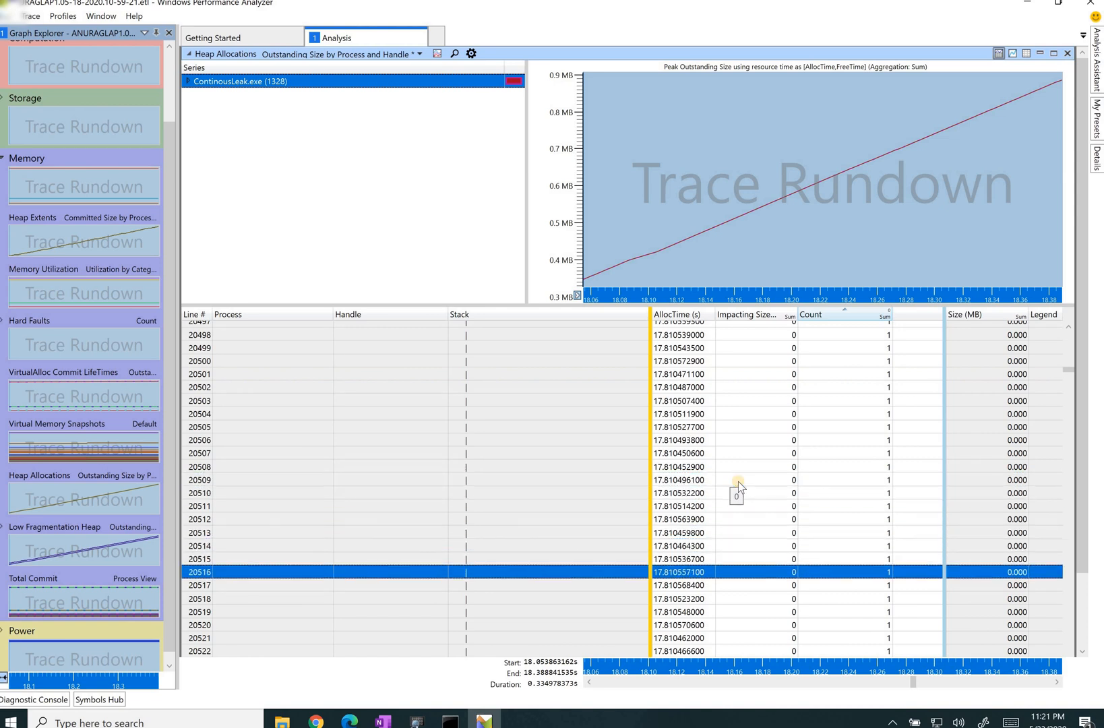
key(Down)
key(Down)
key(Down)
key(Down)
key(Down)
key(Down)
key(Down)
key(Down)
key(Down)
key(Down)
key(Down)
key(Down)
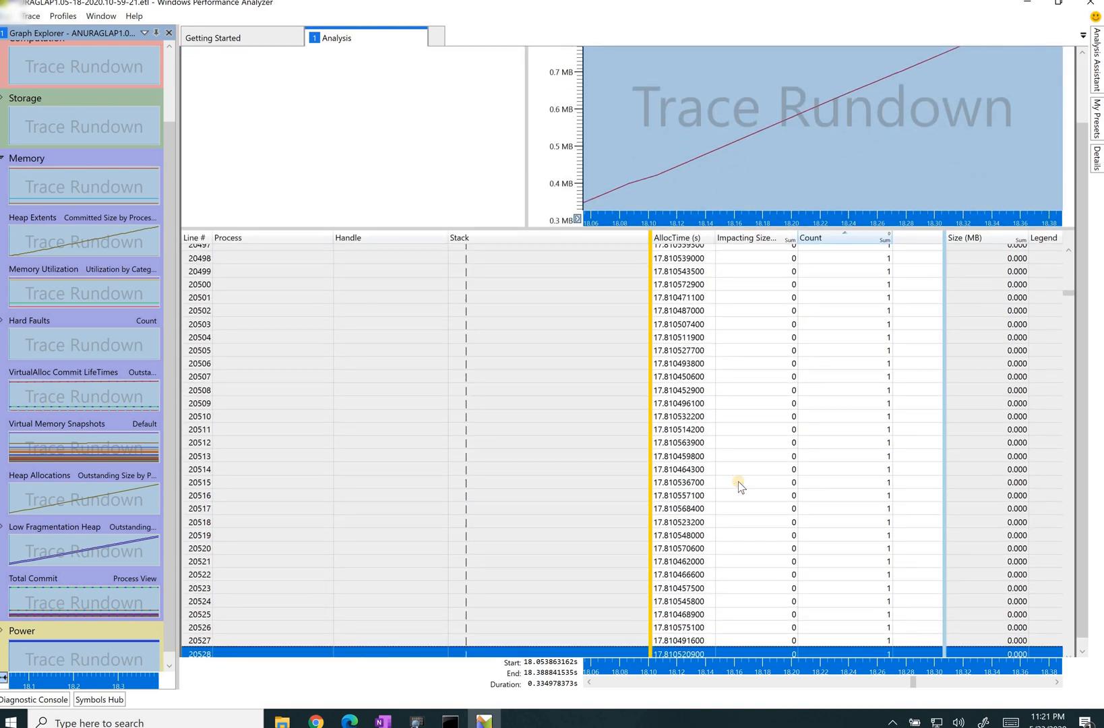
key(Down)
key(Down)
key(Down)
key(Down)
key(Down)
key(Down)
key(Down)
key(Down)
key(Down)
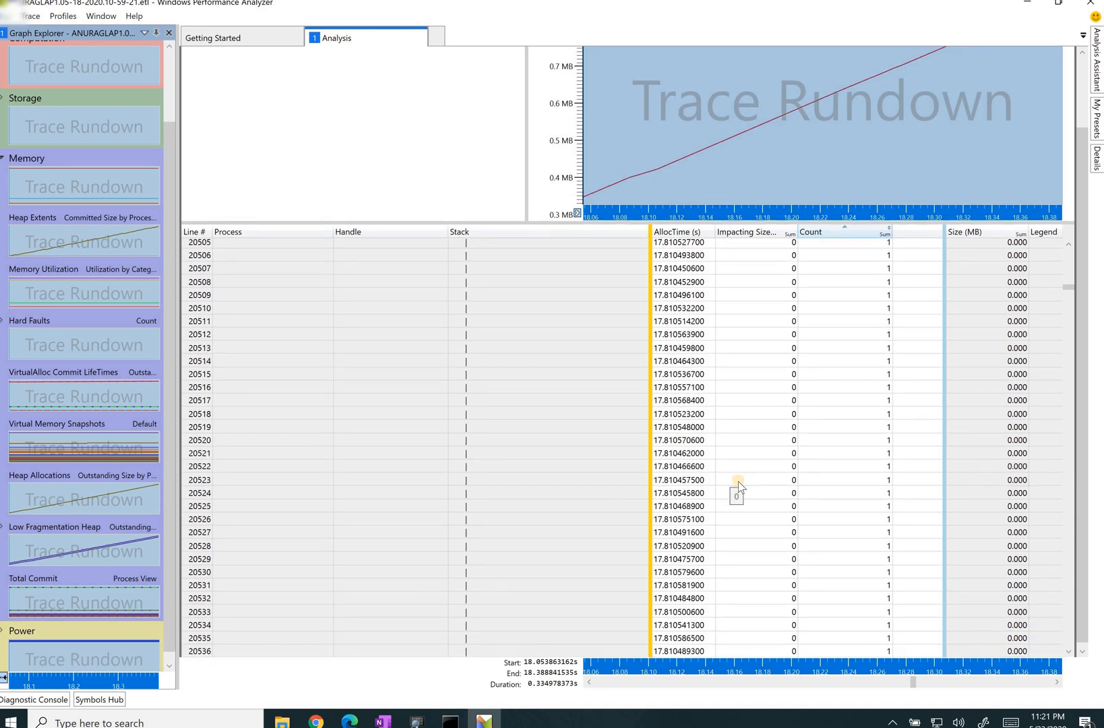
key(Down)
key(Down)
key(Down)
key(Down)
key(Down)
key(Down)
key(Down)
key(Down)
key(Down)
key(Down)
key(Down)
key(Down)
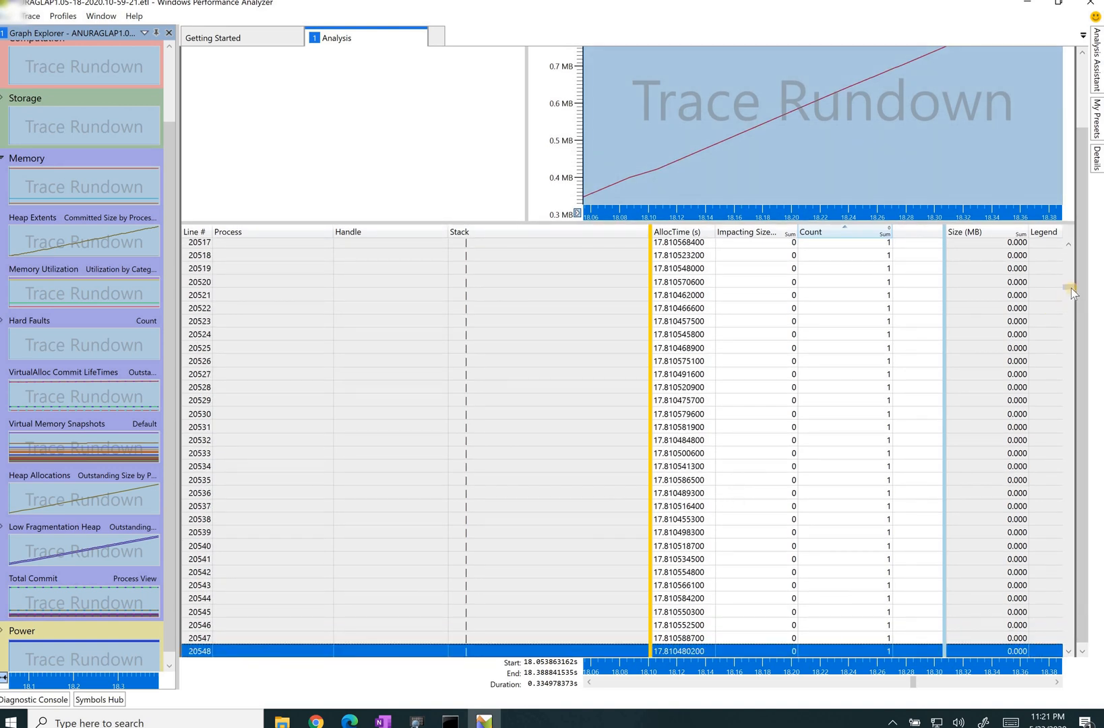
Jump far ahead to the allocation at line 96605 and step back through the rows to line 96596.
drag(1071, 296, 1069, 415)
click(747, 306)
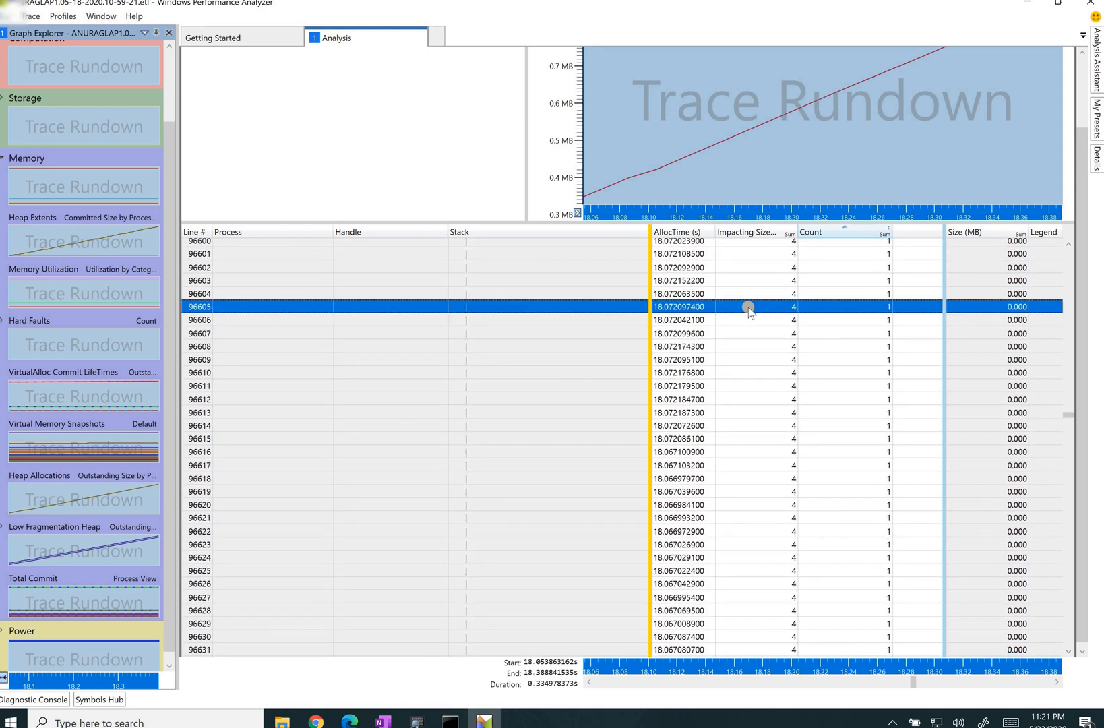
key(Up)
key(Up)
key(Up)
key(Up)
key(Up)
key(Up)
key(Up)
key(Up)
key(Up)
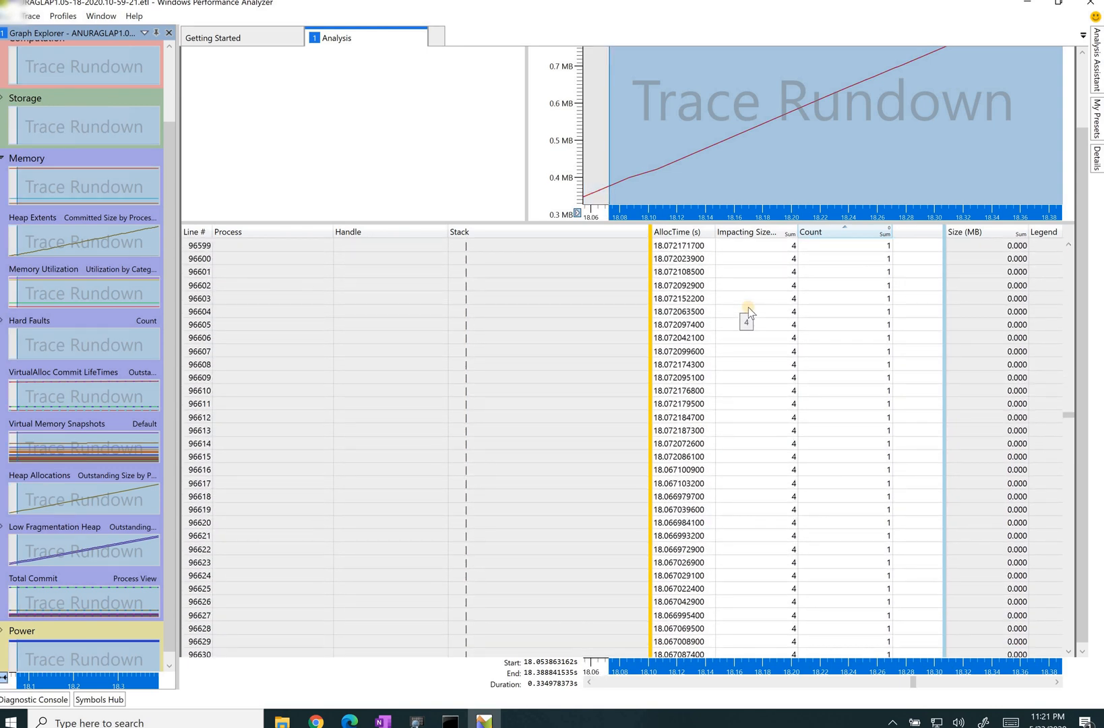
Compare the impacting sizes of the allocations at lines 96600, 96610, 96606 and 96619 with the rise in the zoomed graph.
click(781, 299)
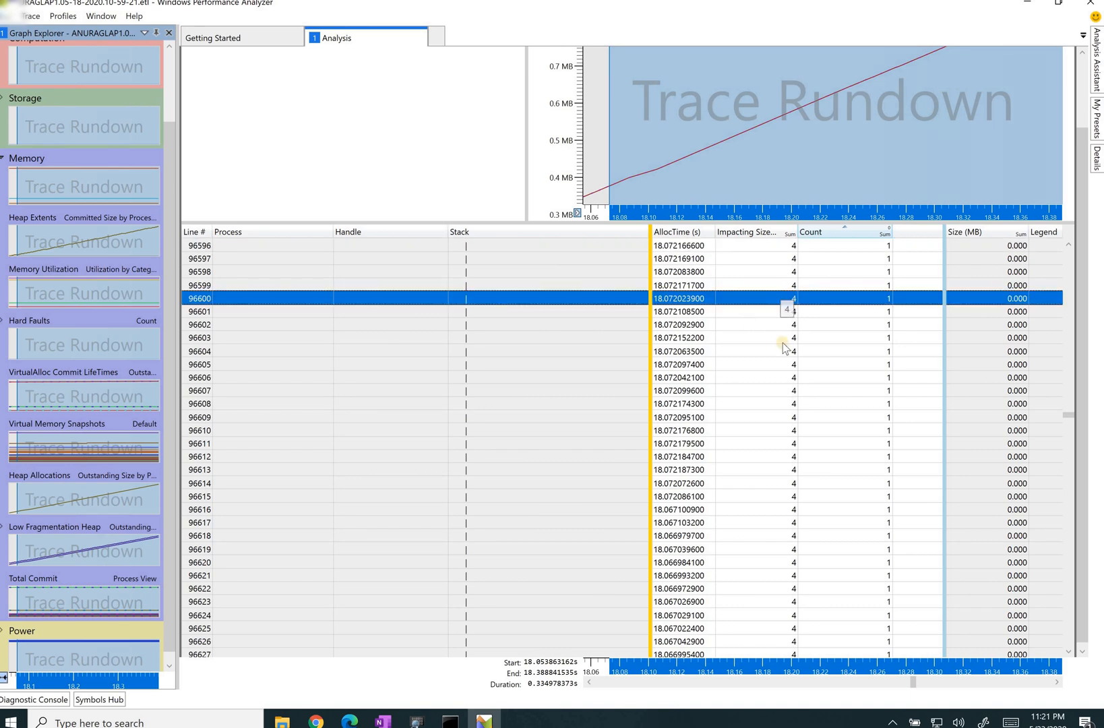
click(772, 428)
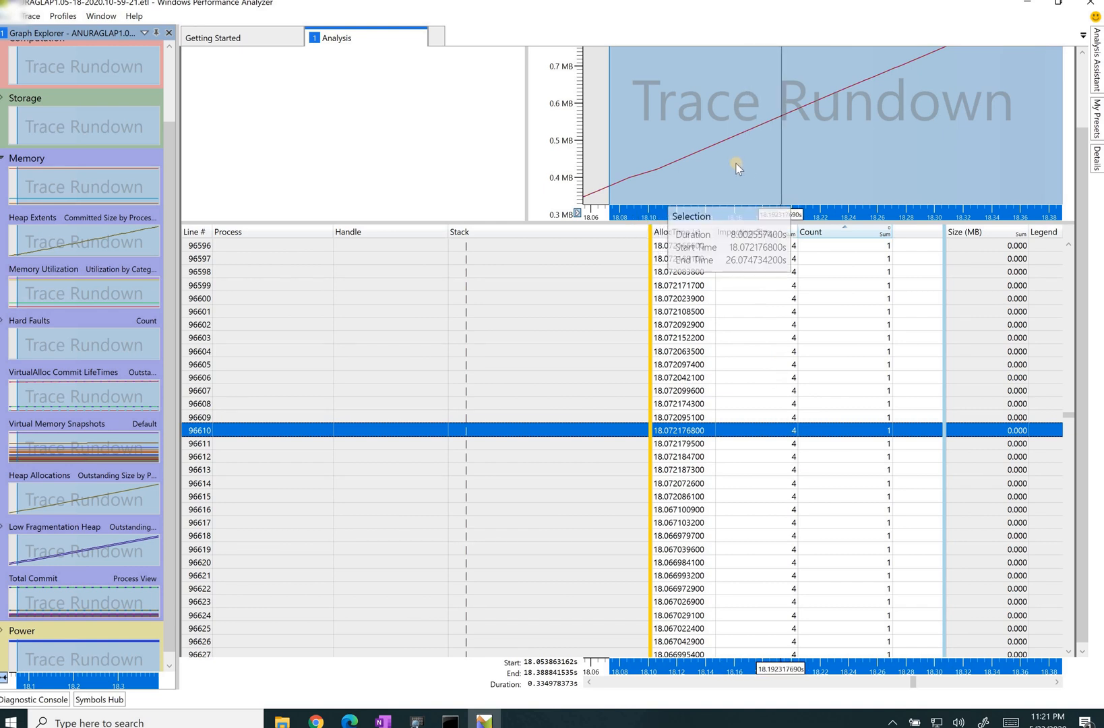
click(713, 378)
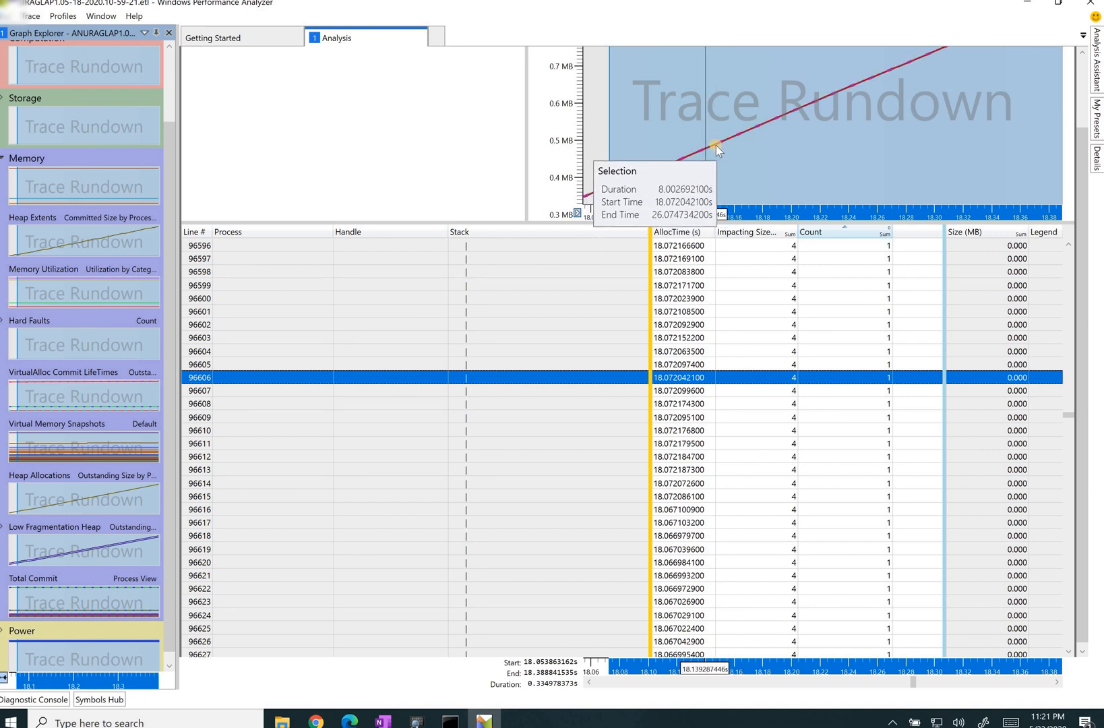
click(737, 550)
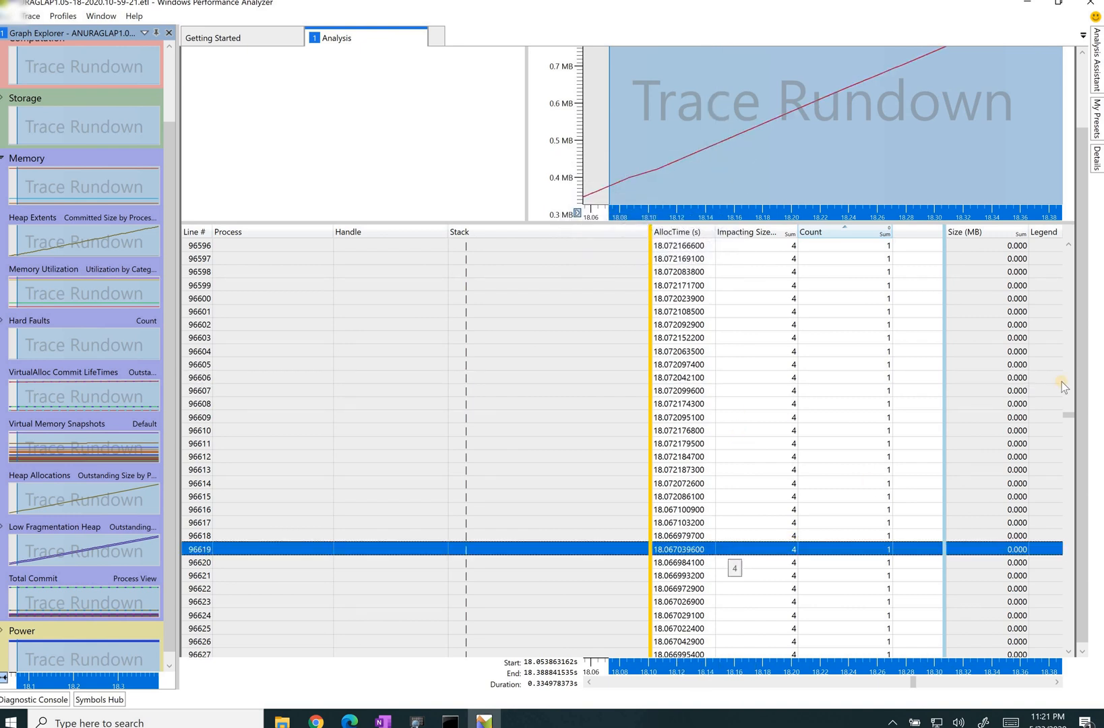
Compare the allocation times and impacting sizes at lines 96612, 96608, 96607, 96604 and 96617.
click(698, 458)
click(697, 399)
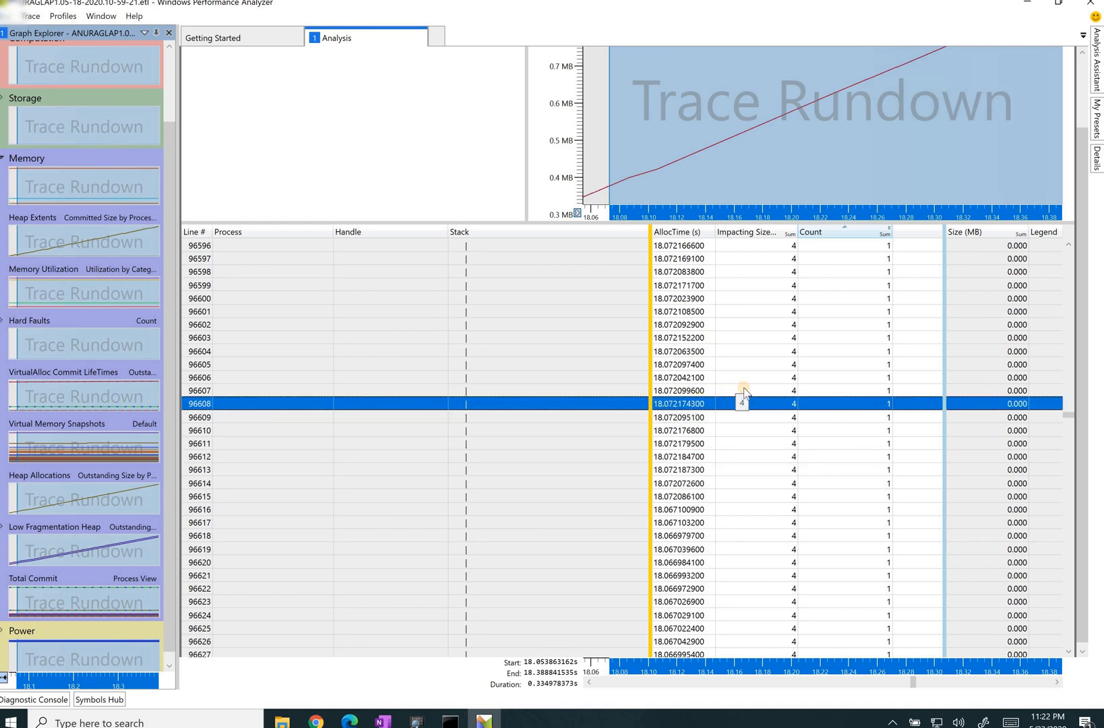
click(744, 391)
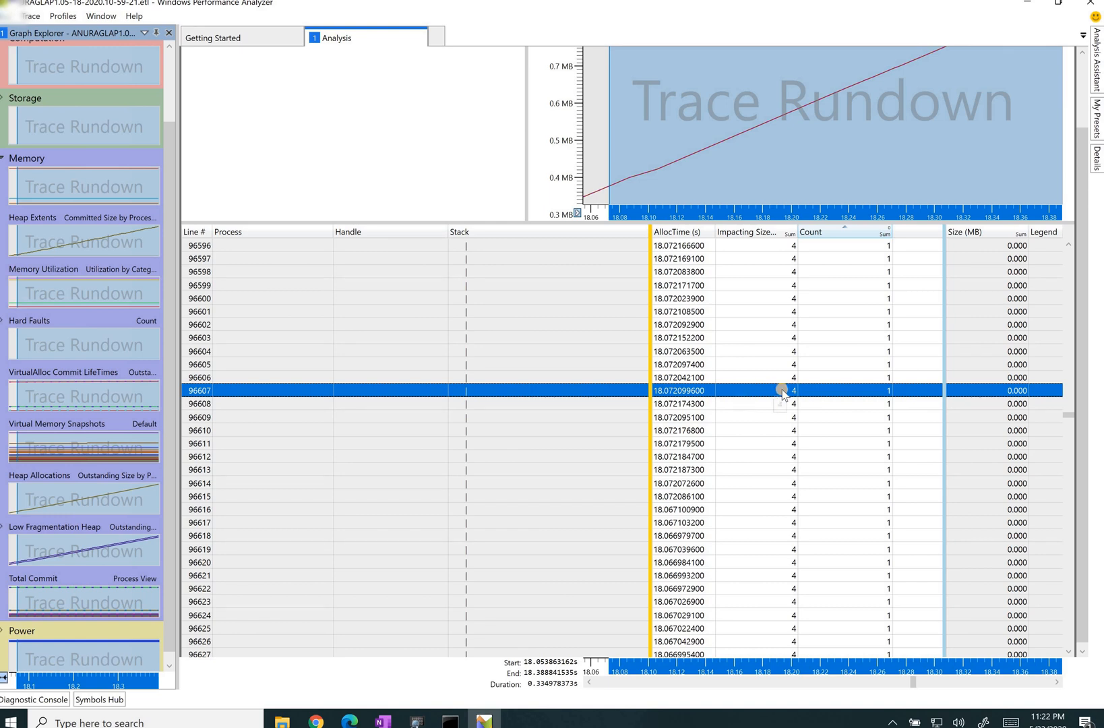
click(692, 351)
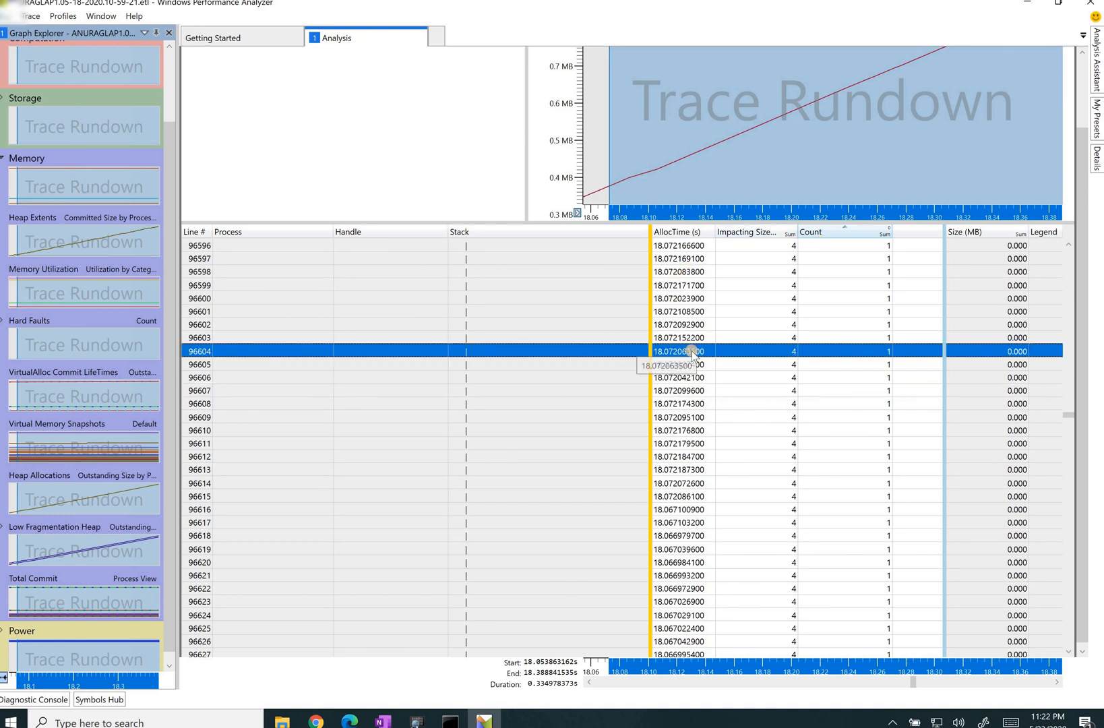
click(696, 390)
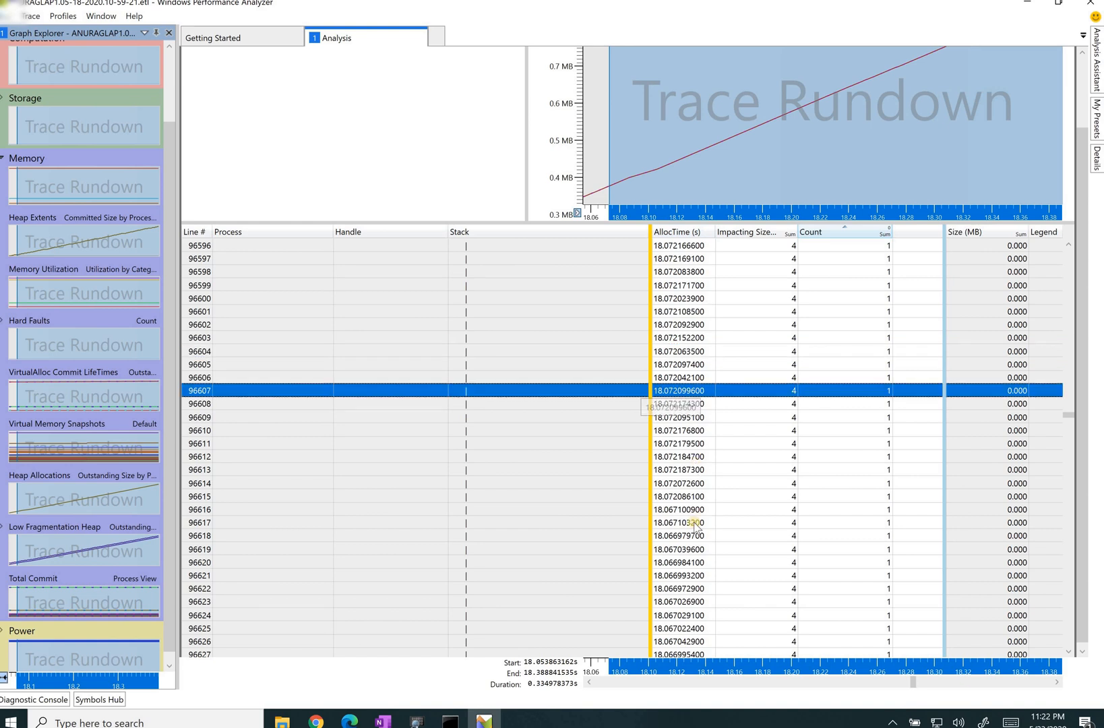
click(695, 523)
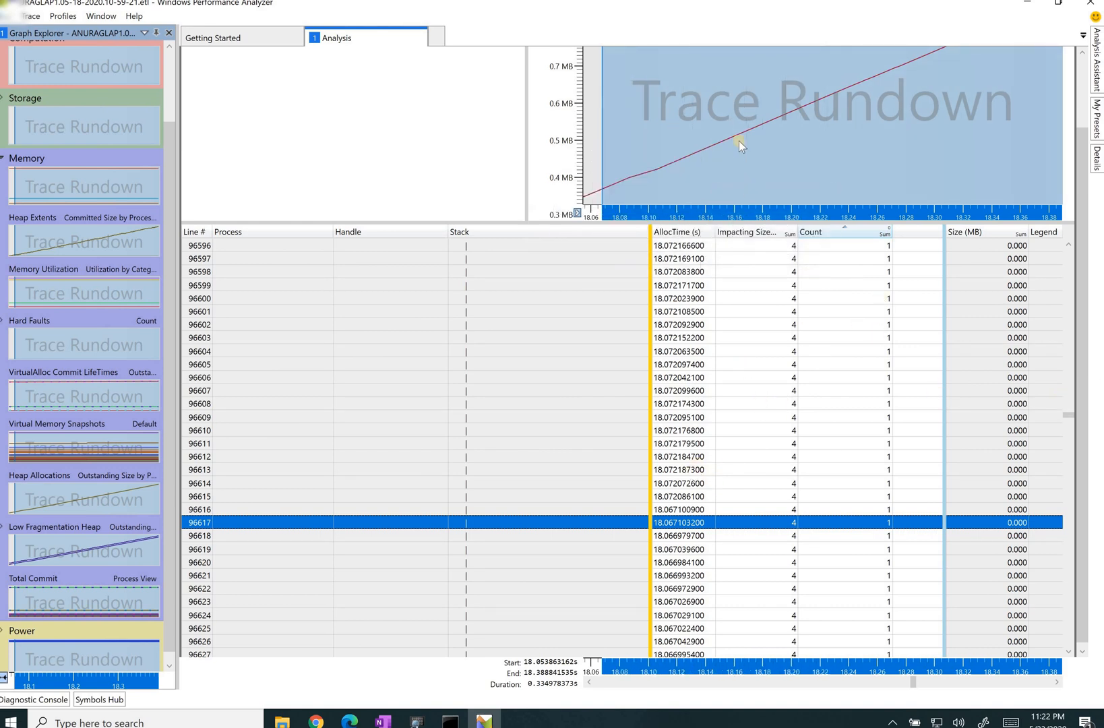
Select the time range from about 18.150 s to 18.215 s on the zoomed graph.
drag(721, 142, 814, 142)
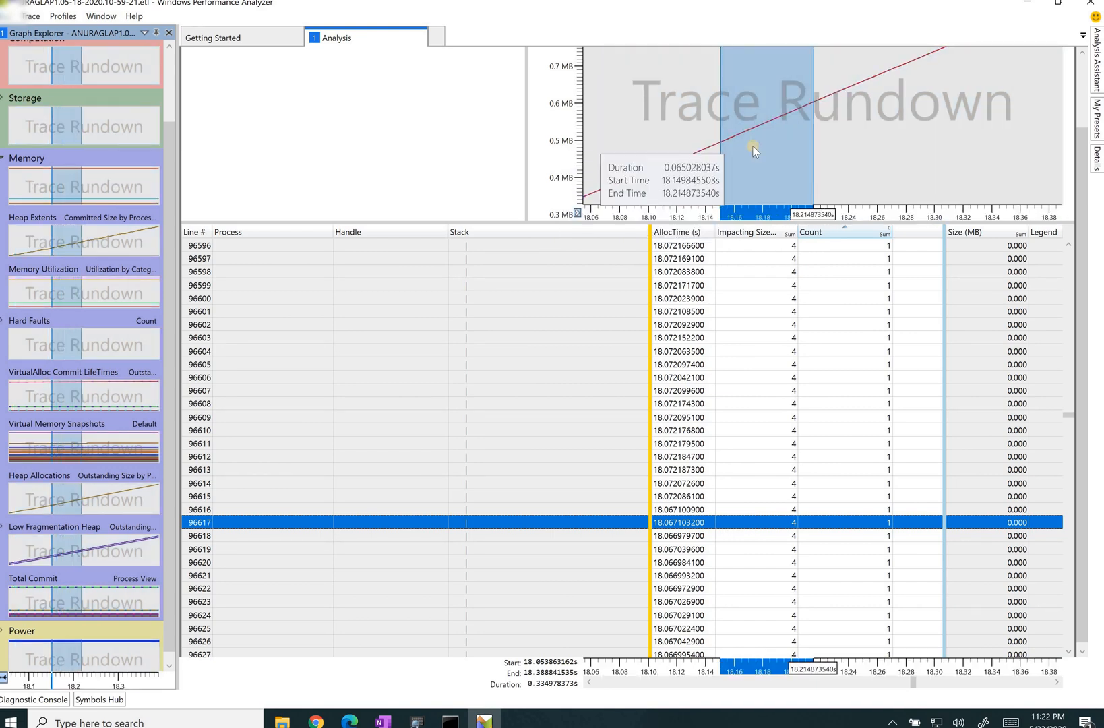
Zoom the graph into the selected time range and inspect the impacting sizes of the allocations further ahead, around lines 142454 and 142455.
right_click(701, 150)
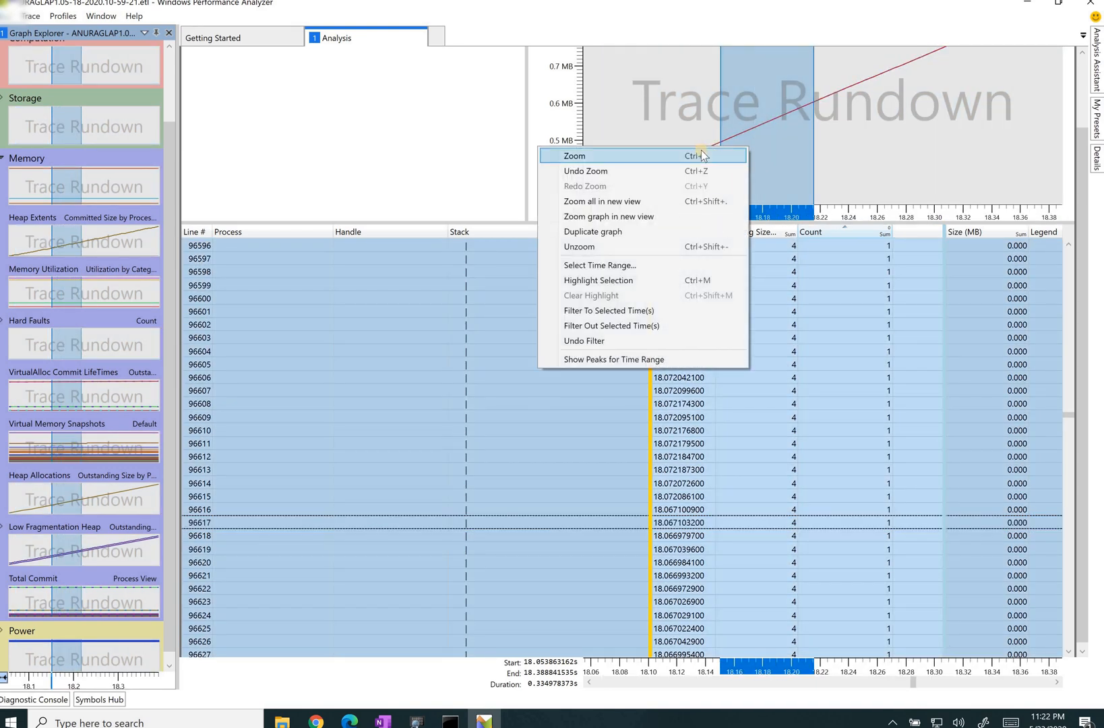
click(701, 155)
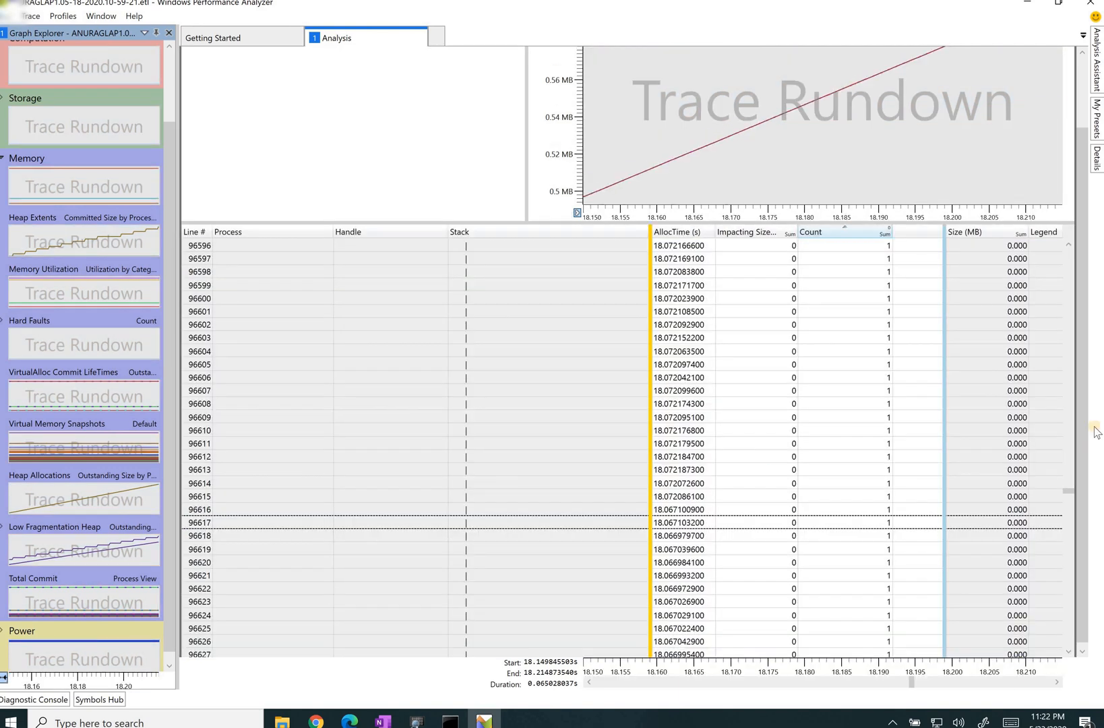
drag(1065, 489, 1068, 623)
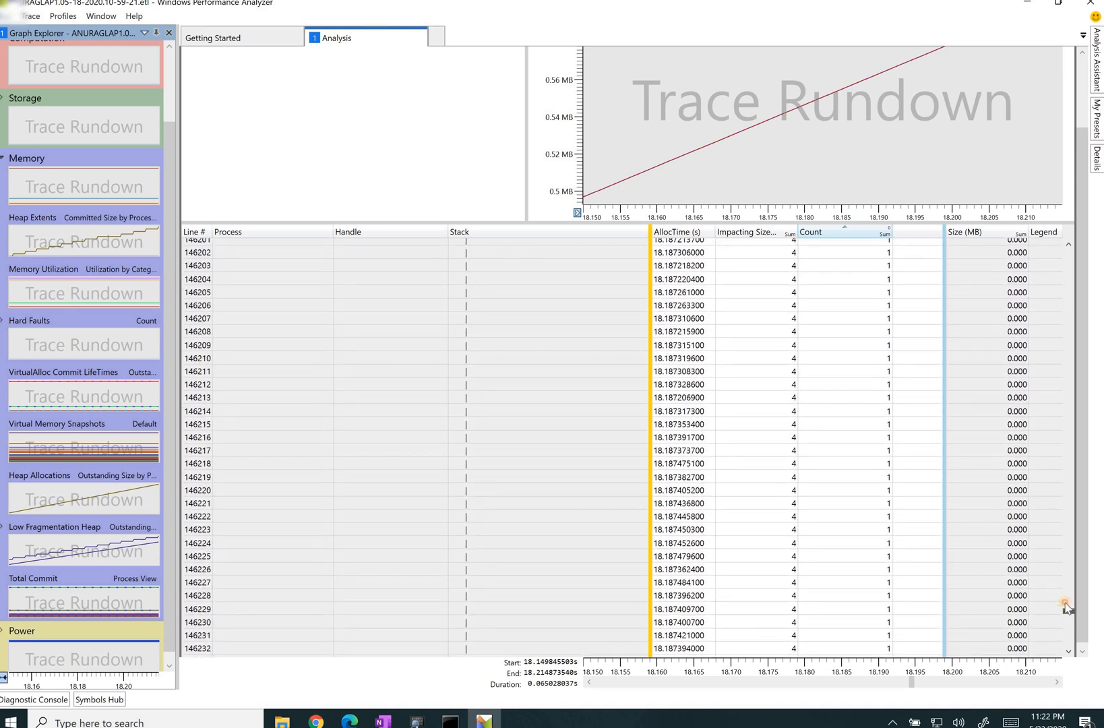
click(767, 453)
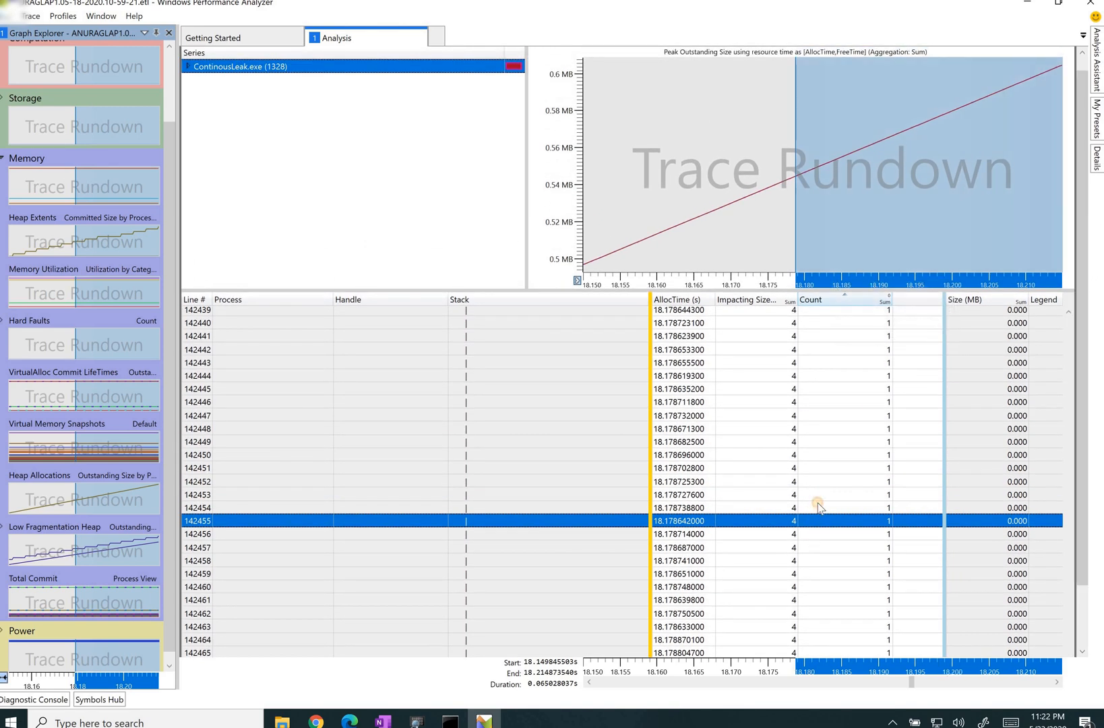
click(817, 507)
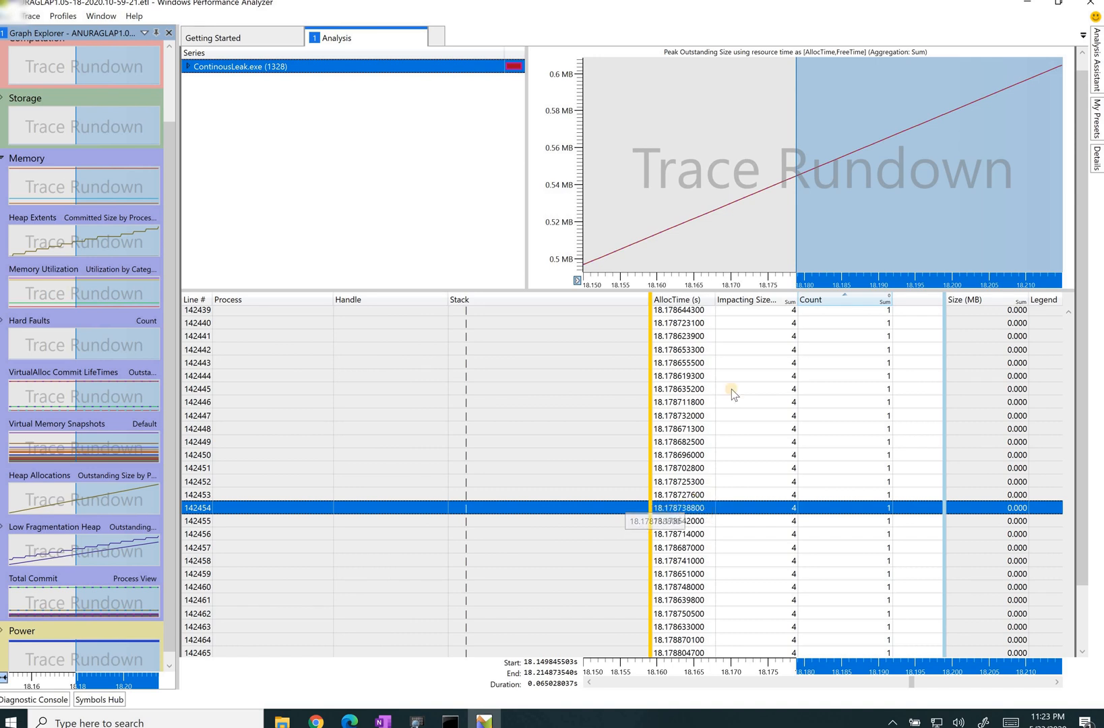
Add the FreeTime column to the heap allocations table and select the allocation at line 142453.
right_click(749, 303)
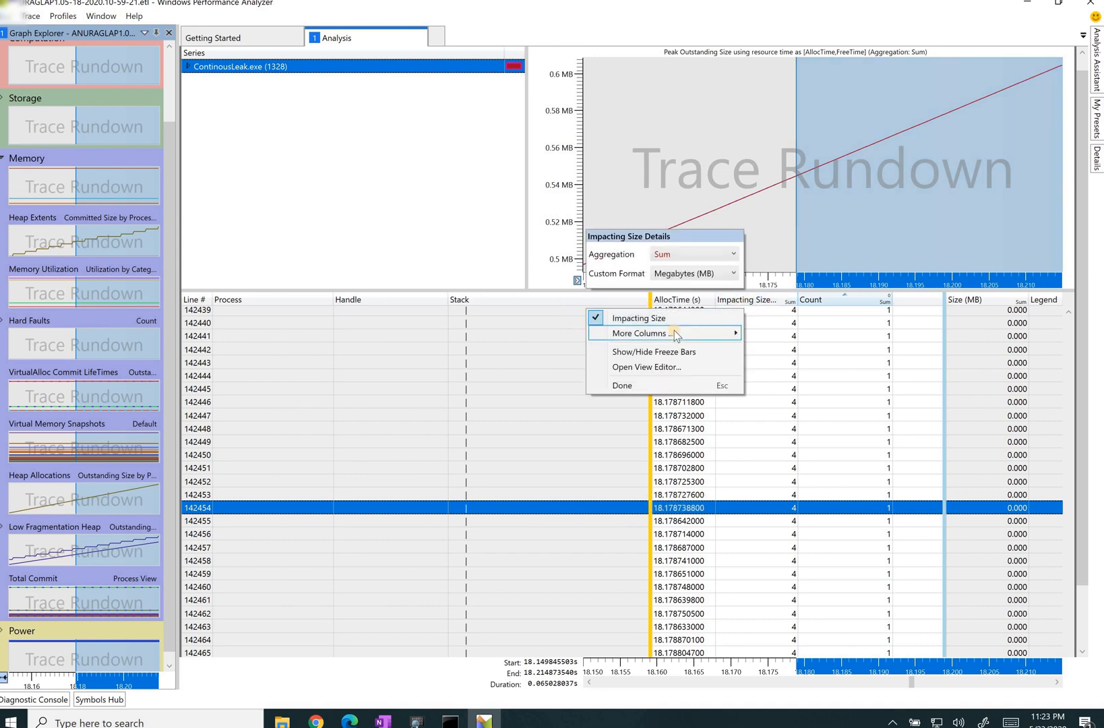
mouse_move(673, 330)
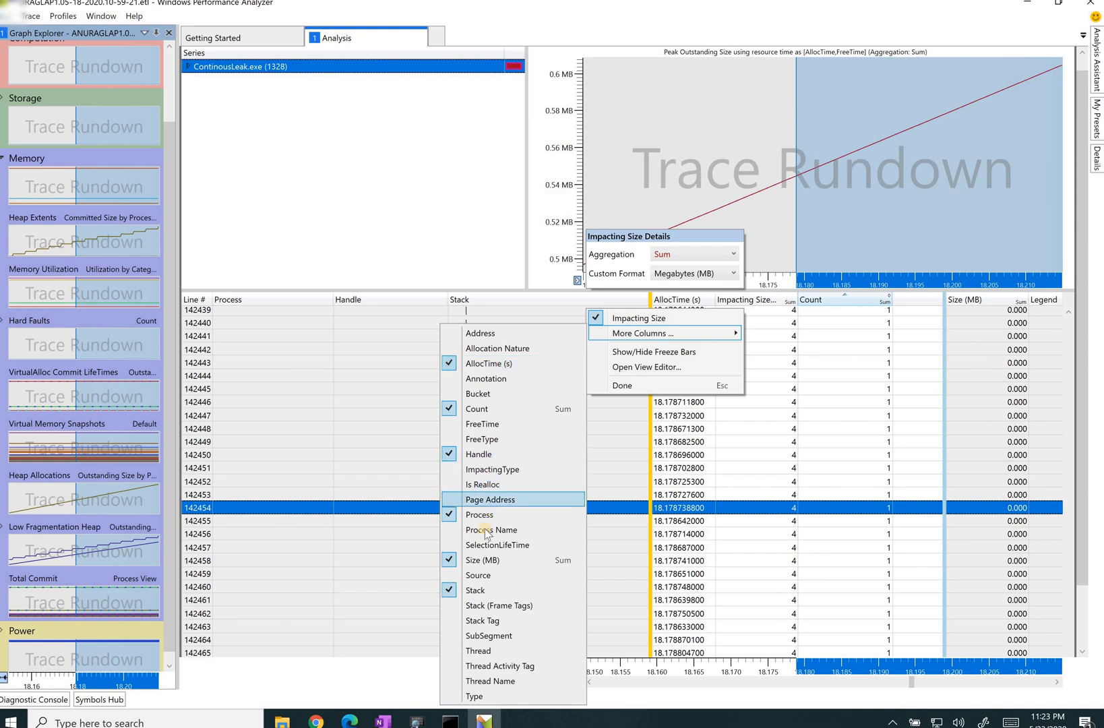
click(487, 425)
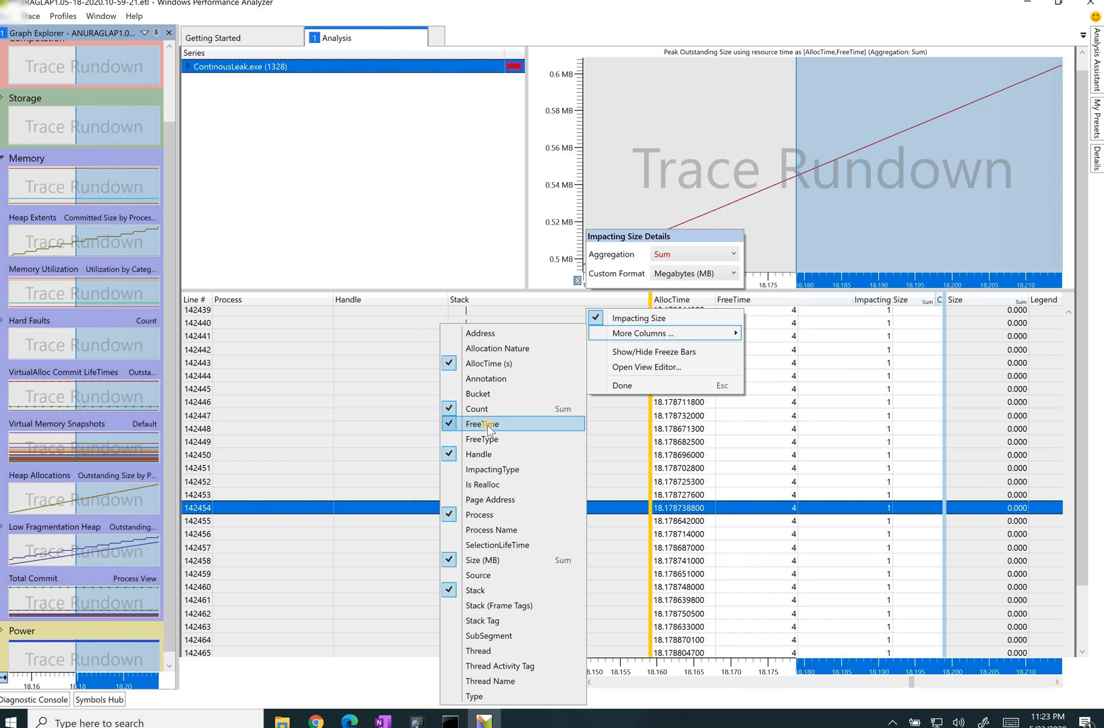
click(724, 497)
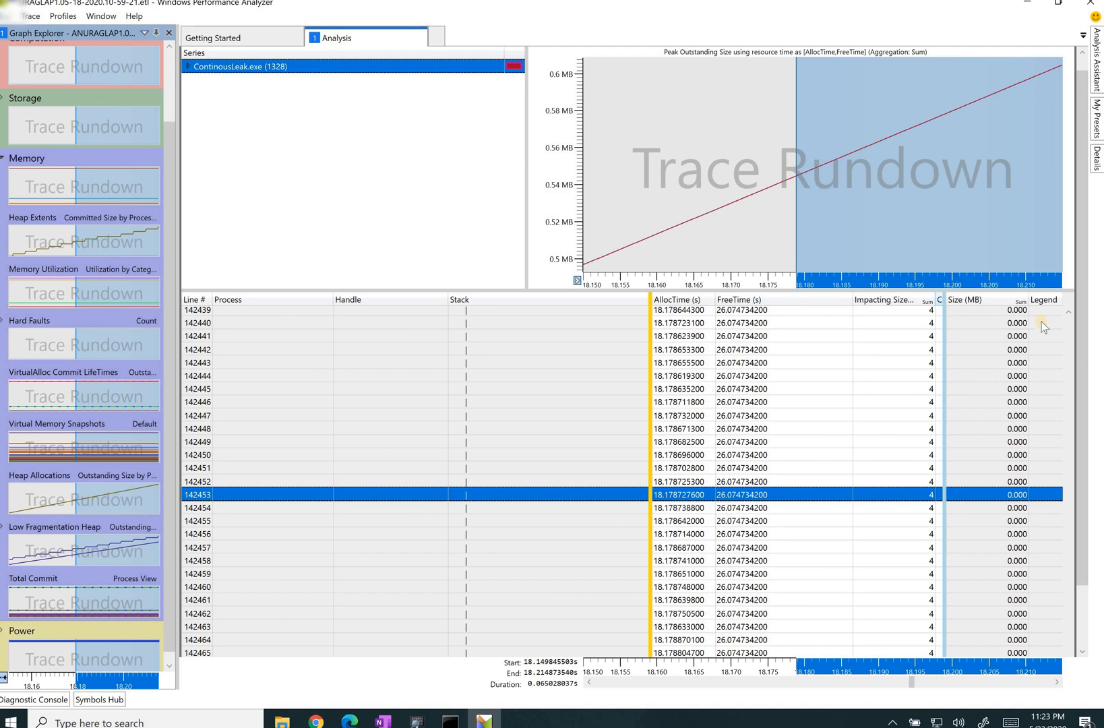
Move the zoomed timeline to the end of the trace, then unzoom the graph to the full trace duration.
mouse_move(930, 232)
mouse_move(863, 213)
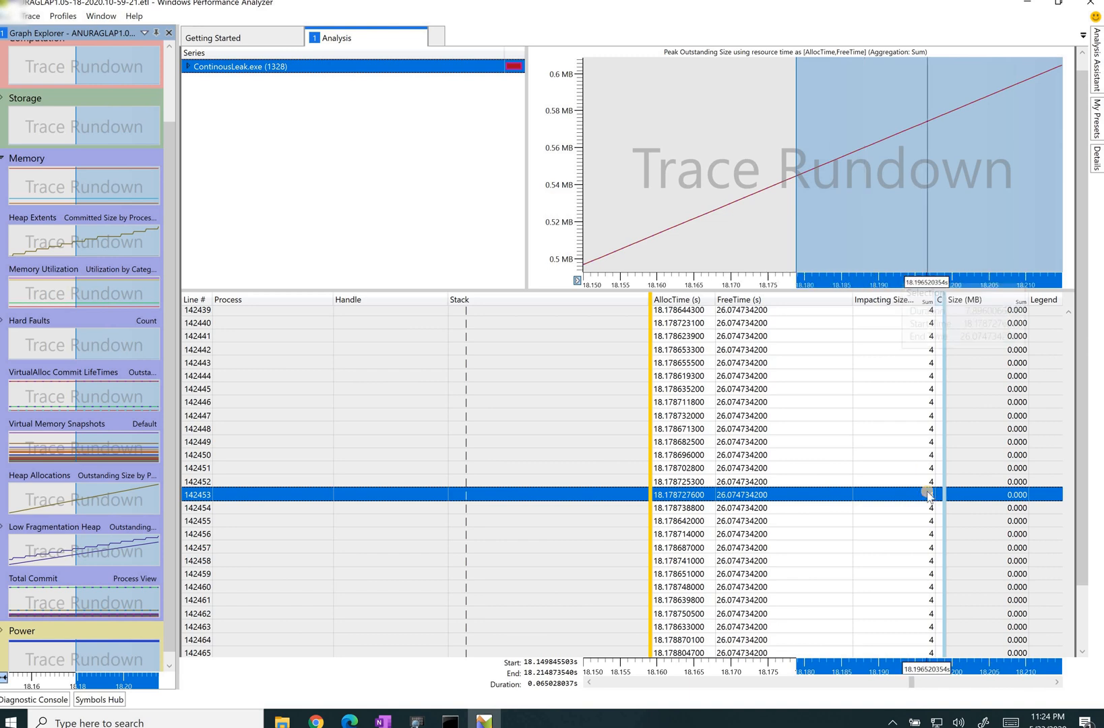
drag(915, 684, 1048, 682)
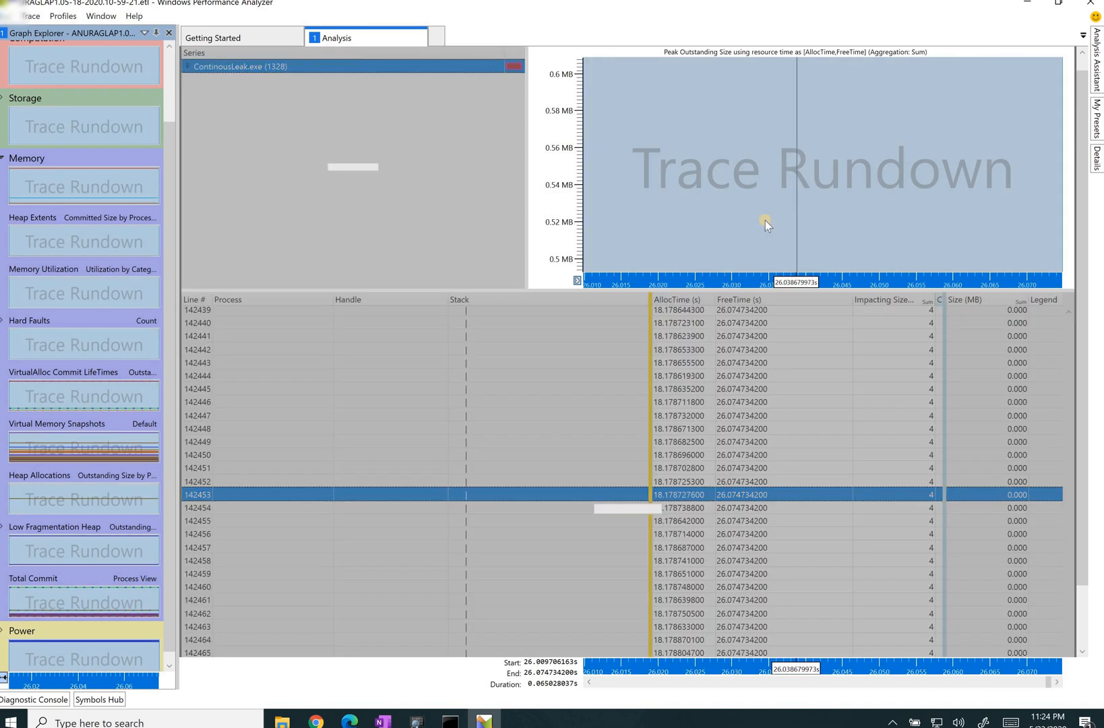
right_click(796, 190)
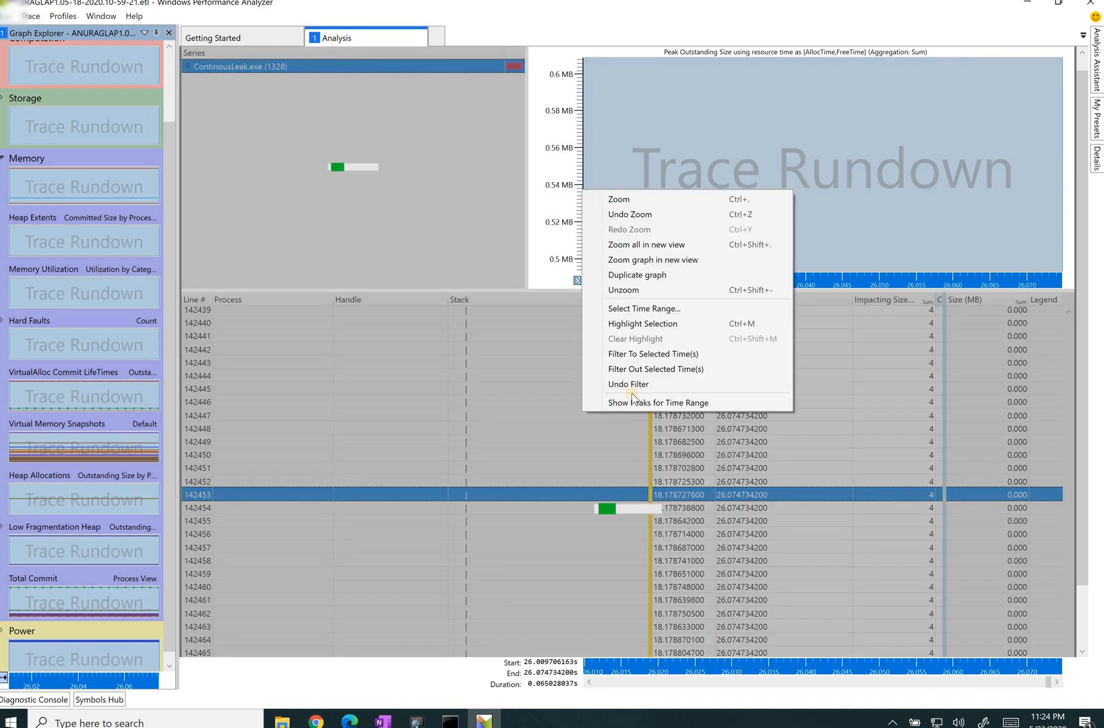
click(639, 289)
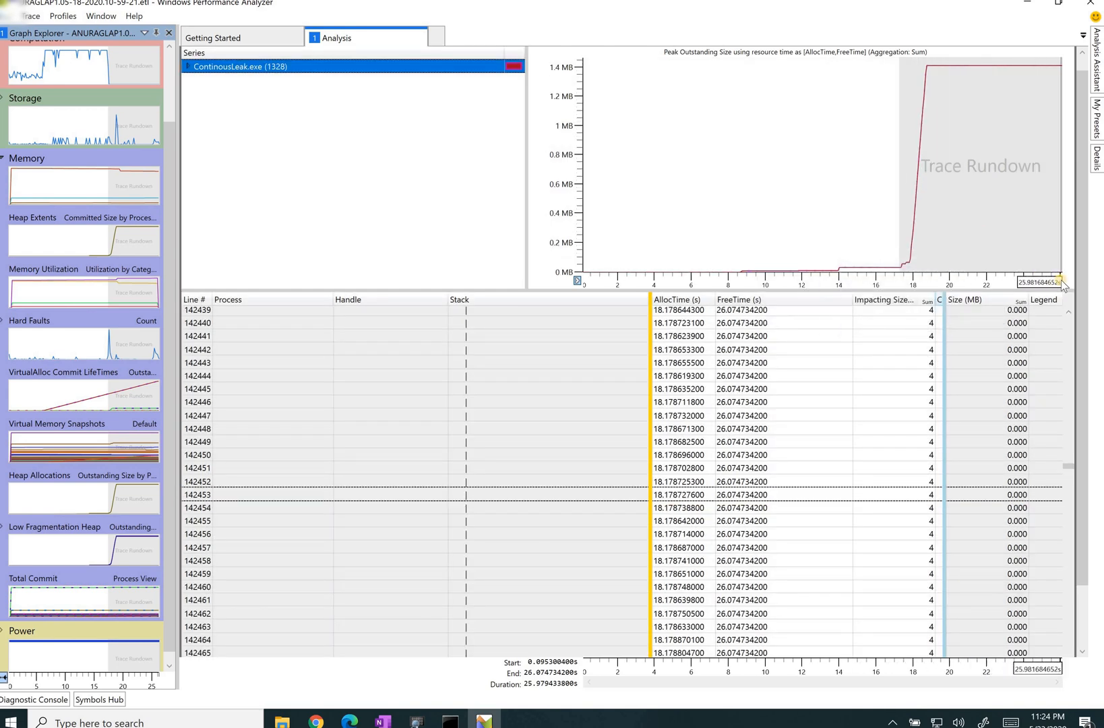
Compare the allocation and free times at lines 142444 and 142443 with the end of the trace on the graph.
click(750, 376)
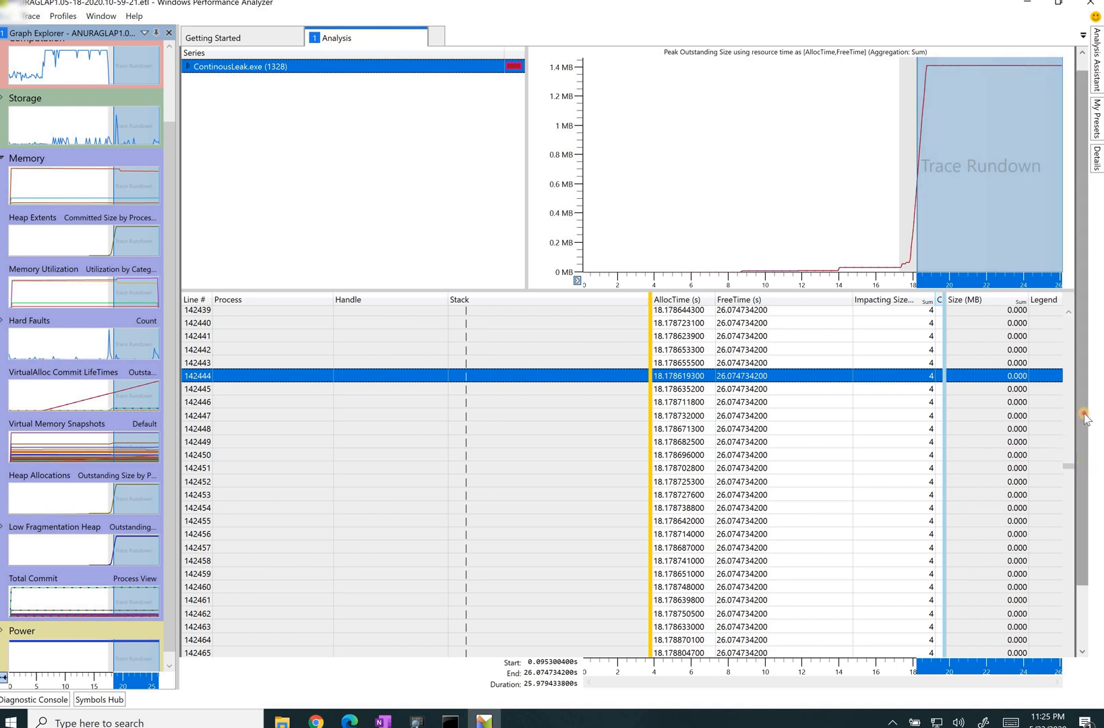
scroll(1085, 417, up, 2)
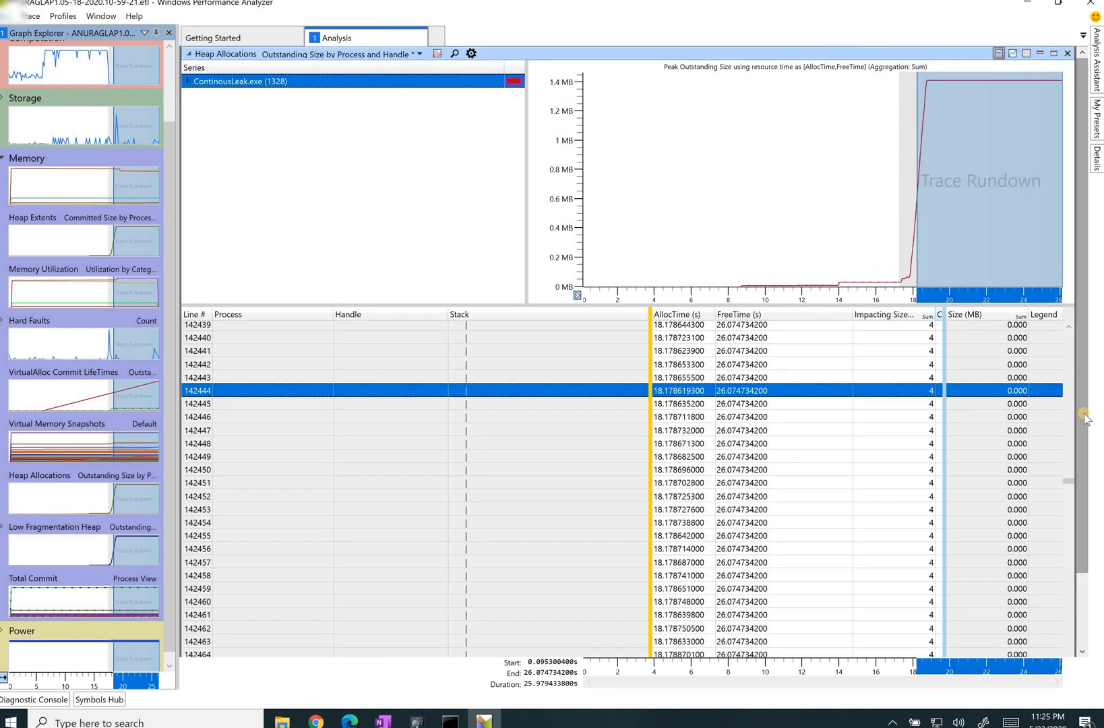
click(777, 378)
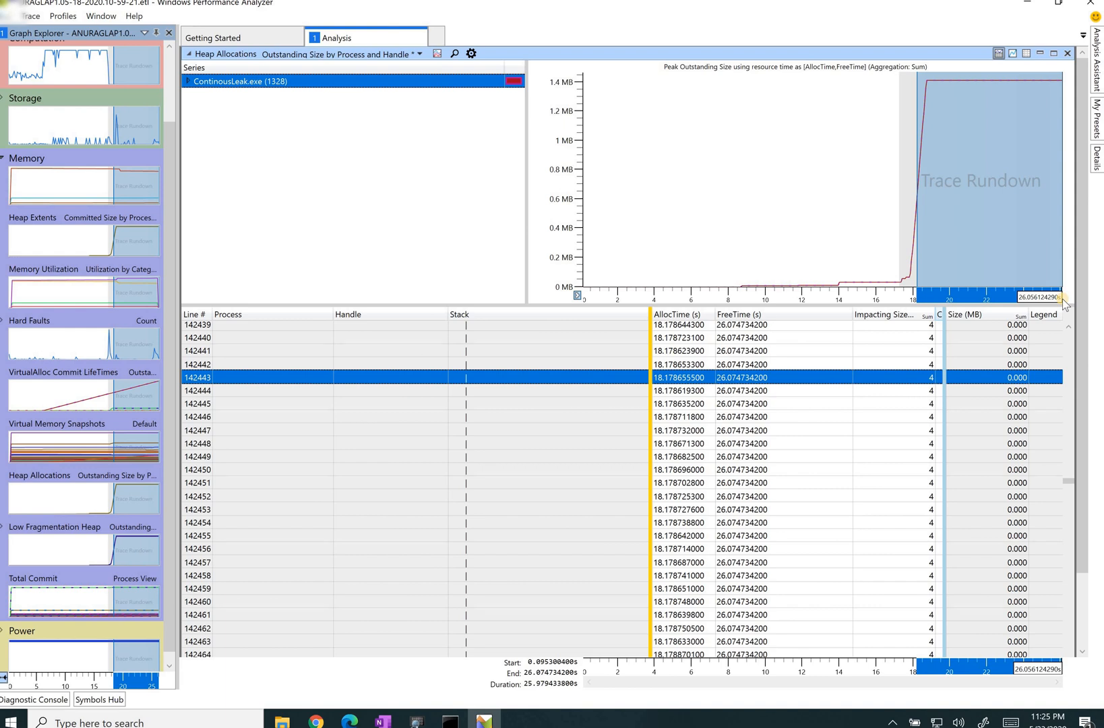
drag(1064, 304, 1063, 303)
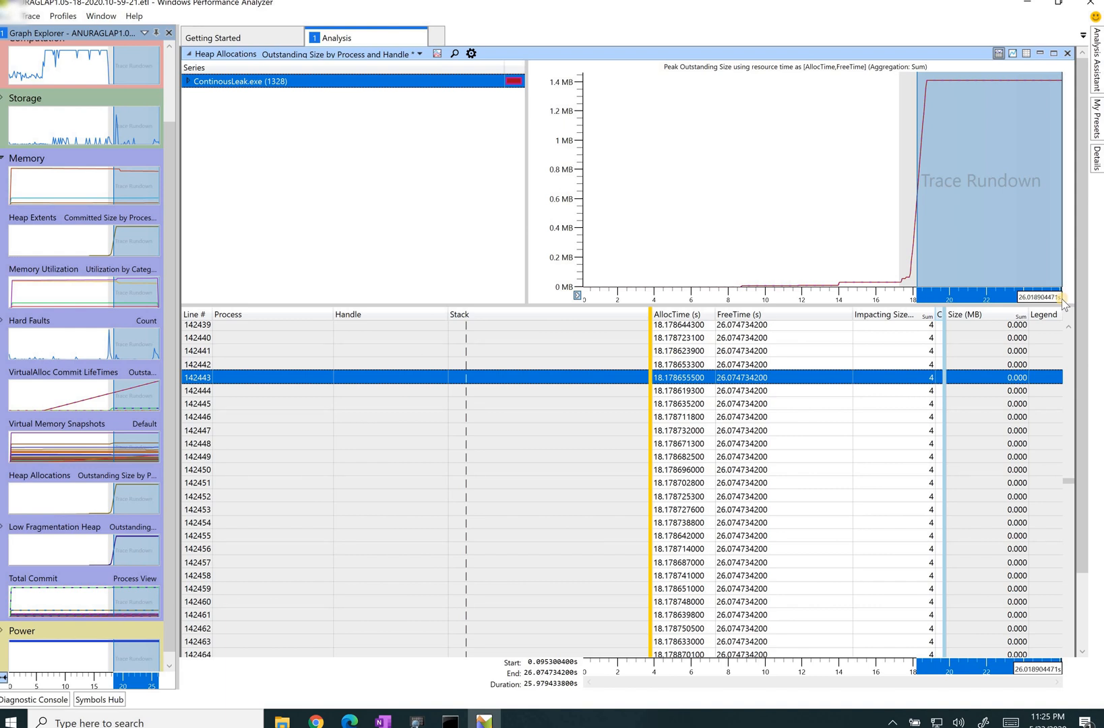